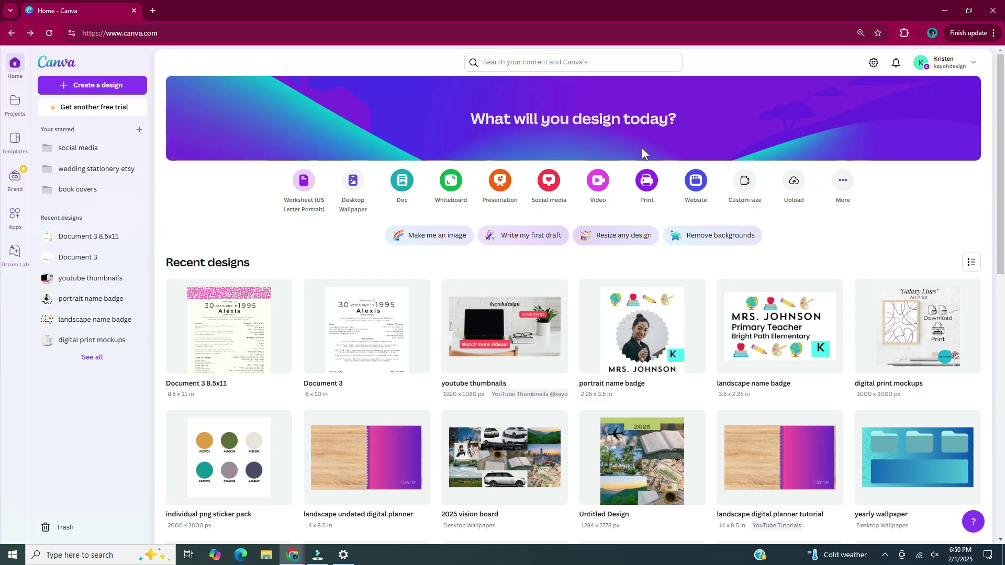
- Create a new custom-size design of 3000 × 3000 px
{"action": "left_click", "coordinate": [139, 90]}
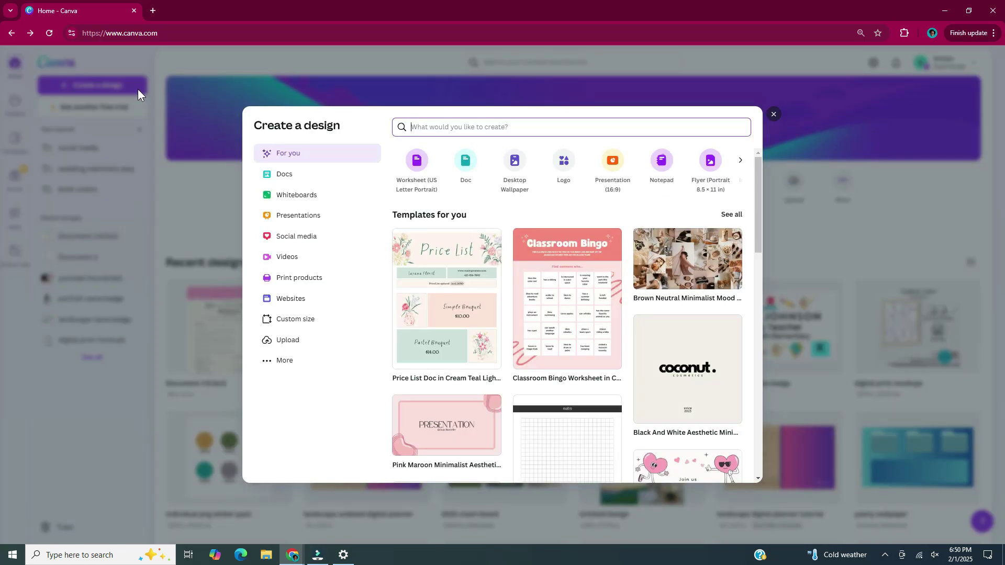
{"action": "left_click", "coordinate": [355, 329]}
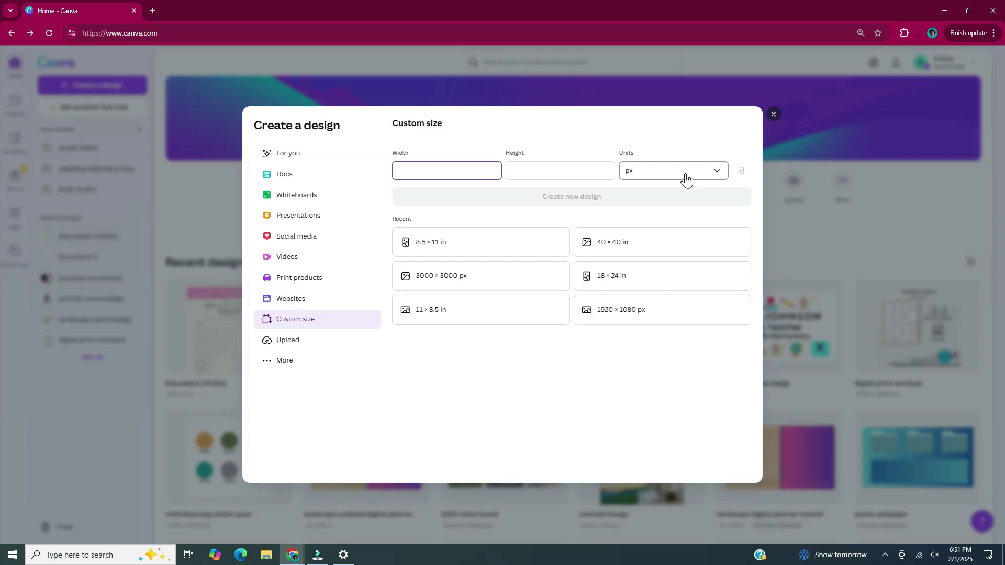
{"action": "type", "text": "3000"}
{"action": "left_click", "coordinate": [549, 171]}
{"action": "type", "text": "3000"}
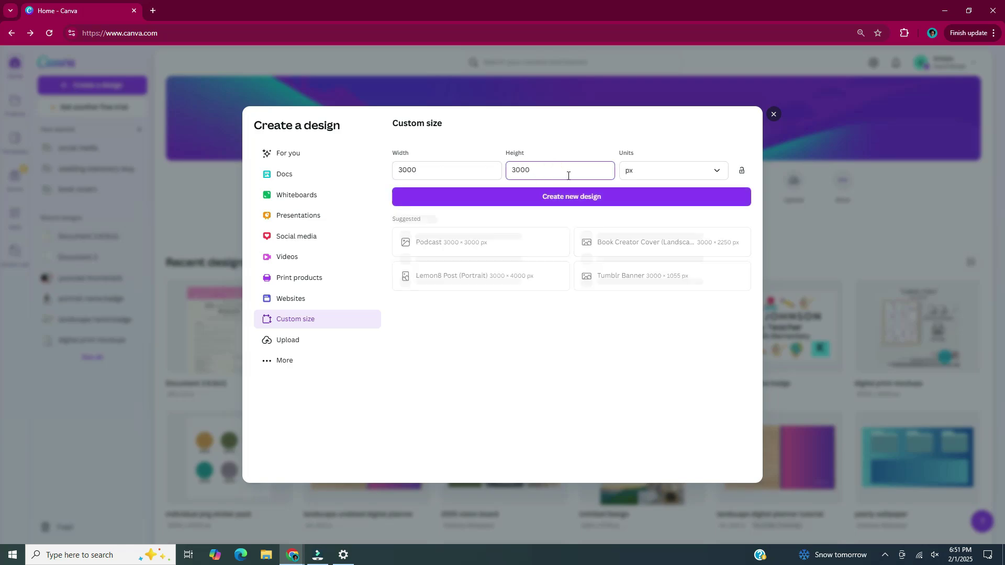
{"action": "left_click", "coordinate": [649, 201]}
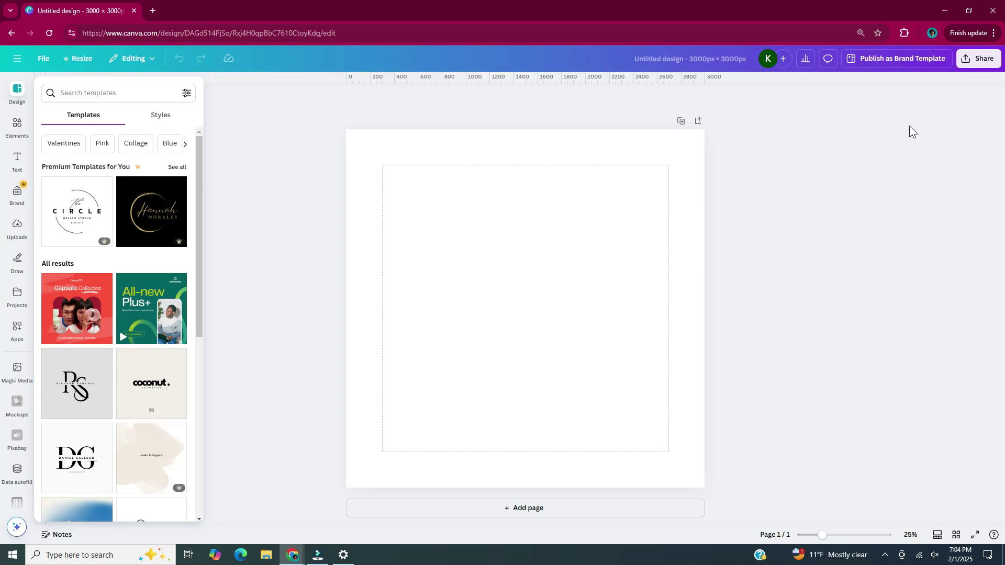
- Add a square shape, stretch it into a wide landscape rectangle, and center it on the page
{"action": "key", "text": "r"}
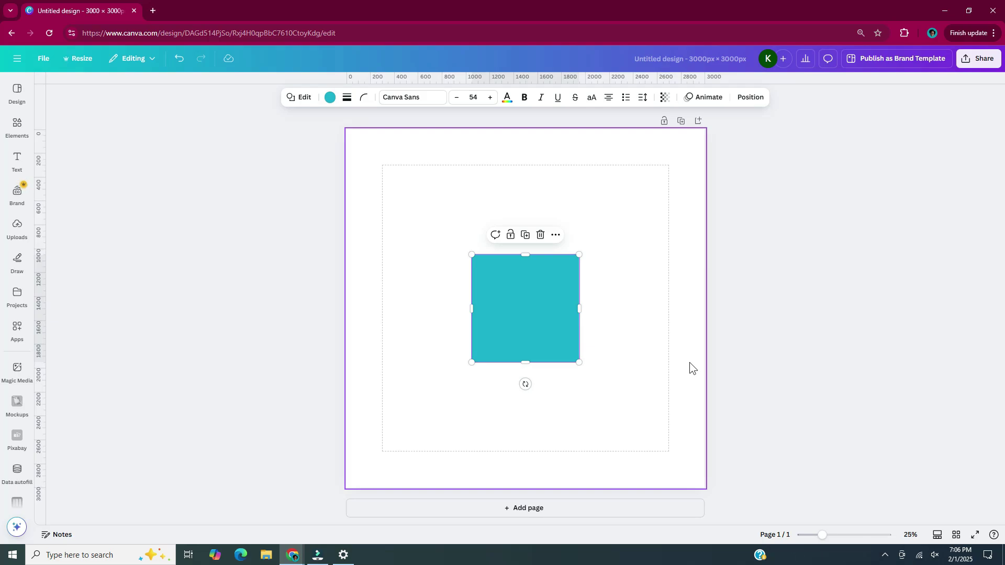
{"action": "left_click_drag", "start_coordinate": [579, 309], "coordinate": [671, 307]}
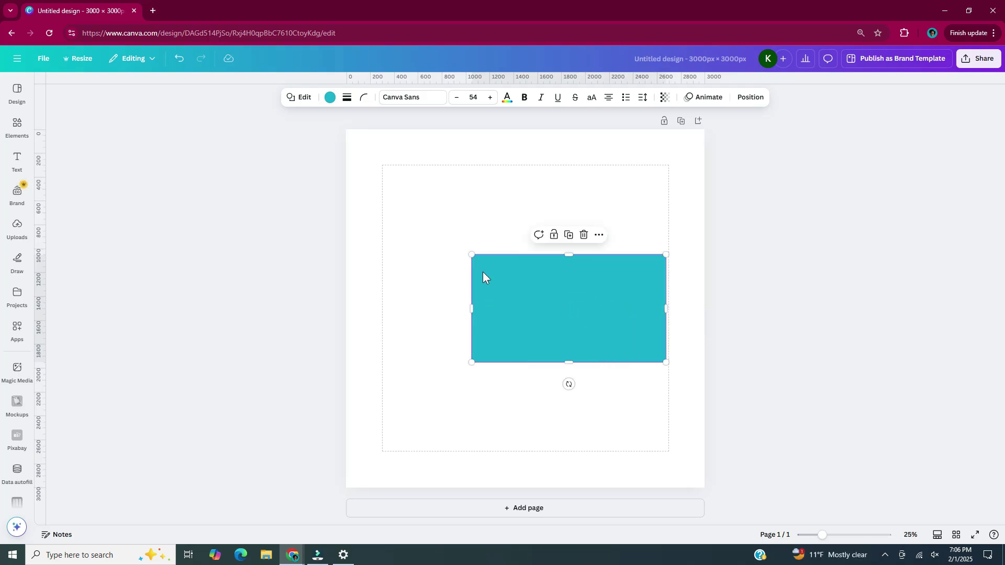
{"action": "left_click_drag", "start_coordinate": [573, 256], "coordinate": [568, 230]}
{"action": "left_click_drag", "start_coordinate": [472, 296], "coordinate": [418, 294]}
{"action": "left_click_drag", "start_coordinate": [538, 228], "coordinate": [537, 213]}
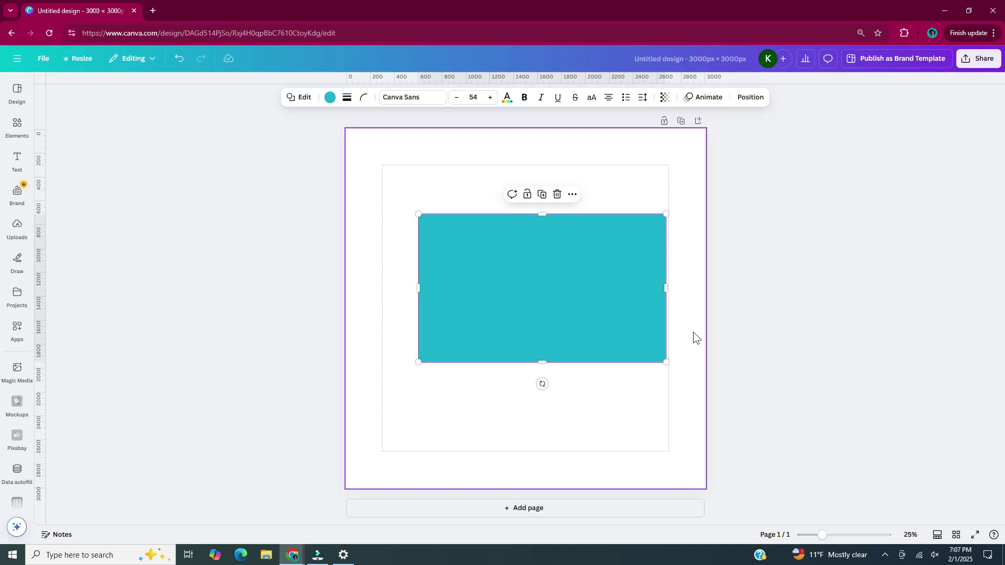
{"action": "left_click_drag", "start_coordinate": [592, 299], "coordinate": [576, 318]}
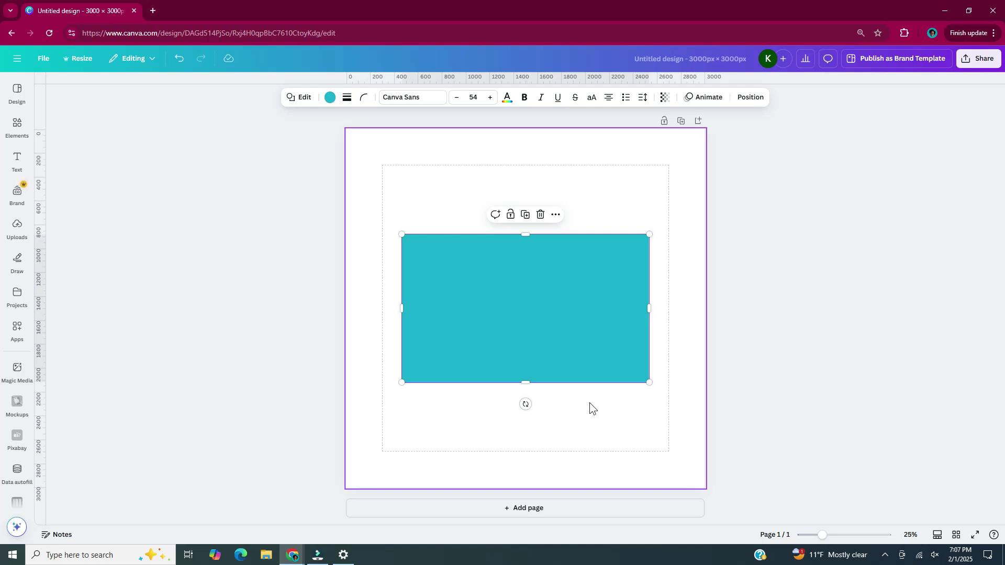
- Enlarge the rectangle proportionally until it spans the width between the margin guides, and recenter it on the page
{"action": "left_click_drag", "start_coordinate": [401, 382], "coordinate": [401, 382]}
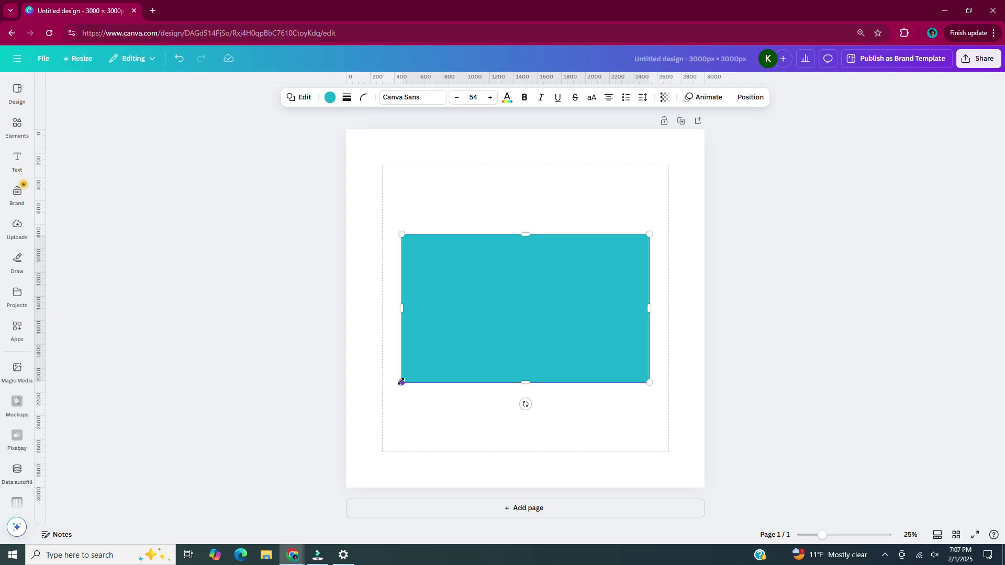
{"action": "mouse_move", "coordinate": [401, 382]}
{"action": "left_mouse_down"}
{"action": "mouse_move", "coordinate": [352, 429]}
{"action": "mouse_move", "coordinate": [419, 393]}
{"action": "mouse_move", "coordinate": [430, 375]}
{"action": "mouse_move", "coordinate": [390, 391]}
{"action": "left_mouse_up"}
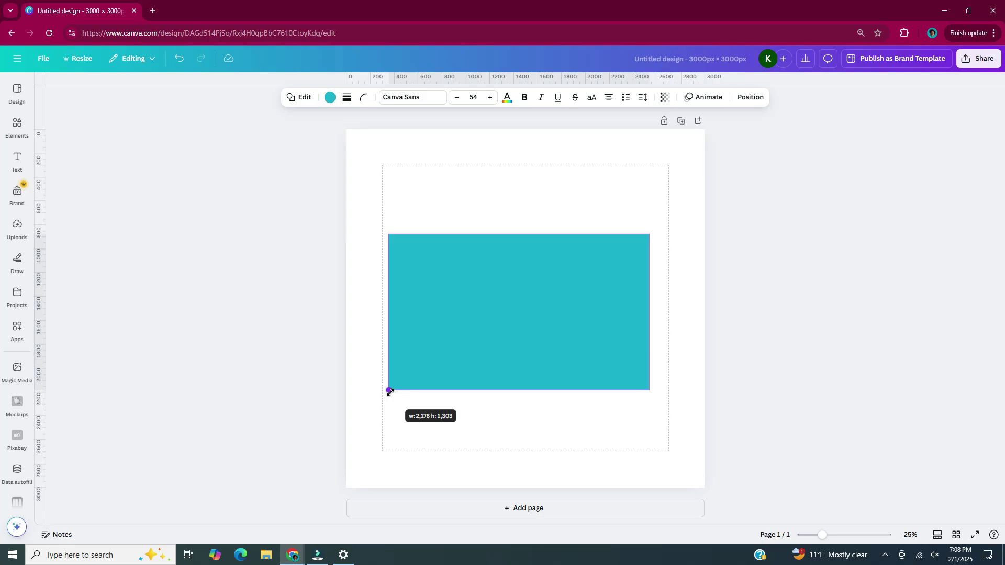
{"action": "left_click_drag", "start_coordinate": [390, 391], "coordinate": [365, 405]}
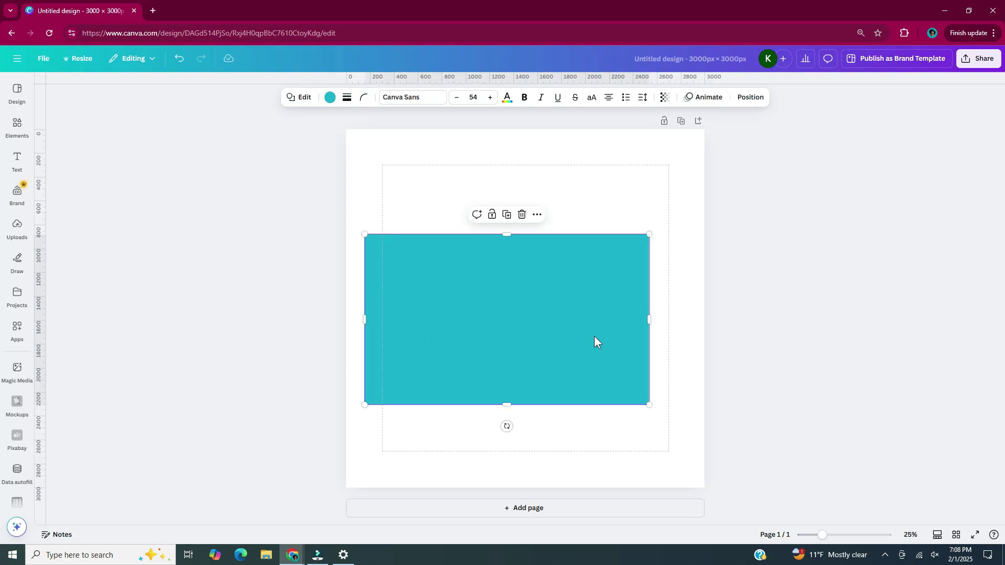
{"action": "left_click_drag", "start_coordinate": [595, 336], "coordinate": [613, 325]}
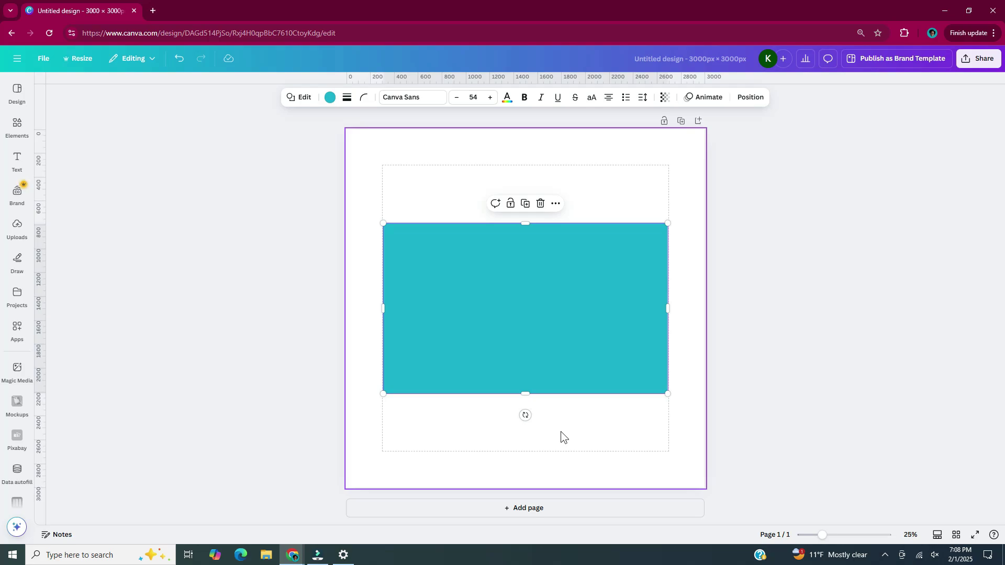
- Recolor the rectangle with a custom solid pink, #FC86D4
{"action": "left_click", "coordinate": [330, 100]}
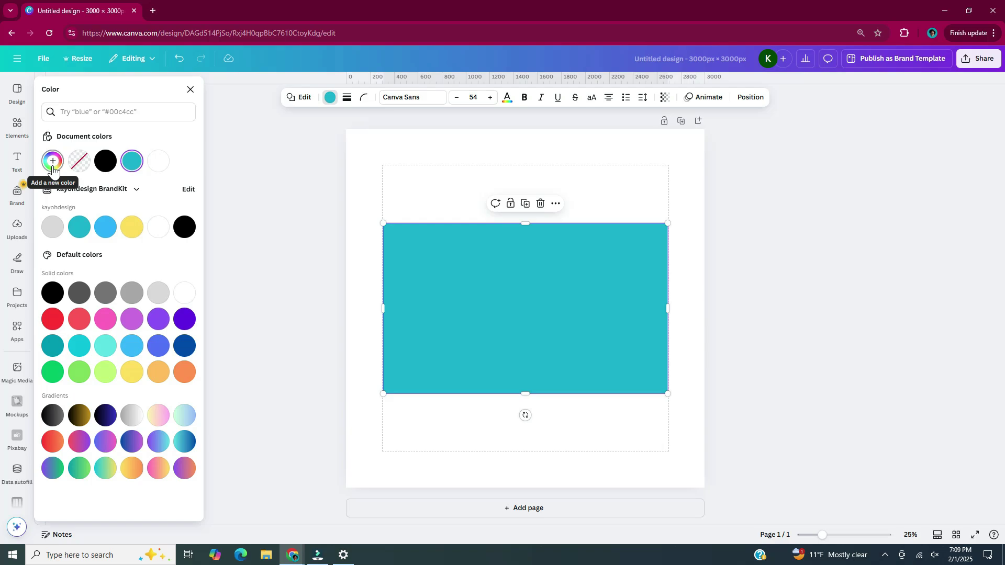
{"action": "left_click", "coordinate": [53, 161]}
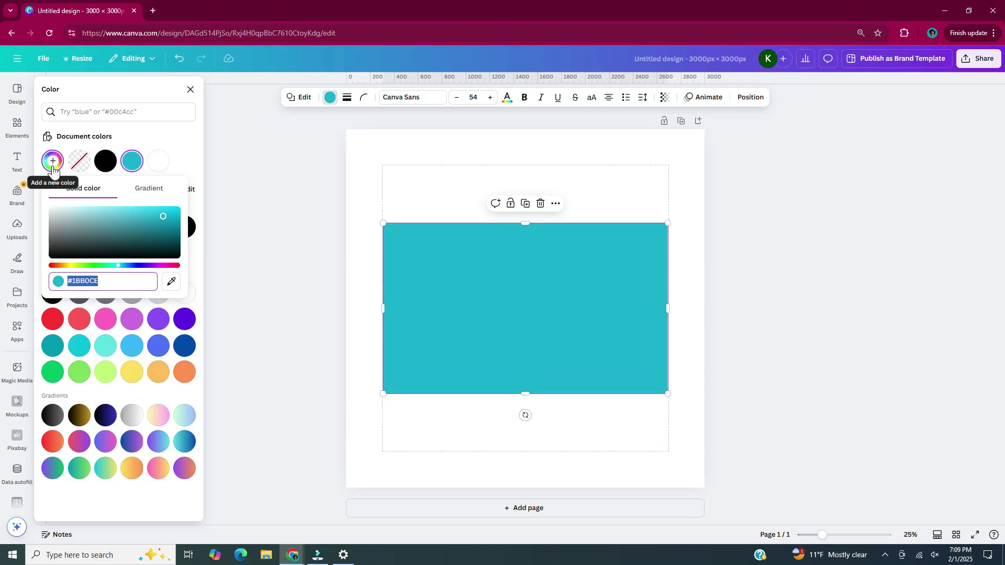
{"action": "left_click_drag", "start_coordinate": [119, 265], "coordinate": [165, 266]}
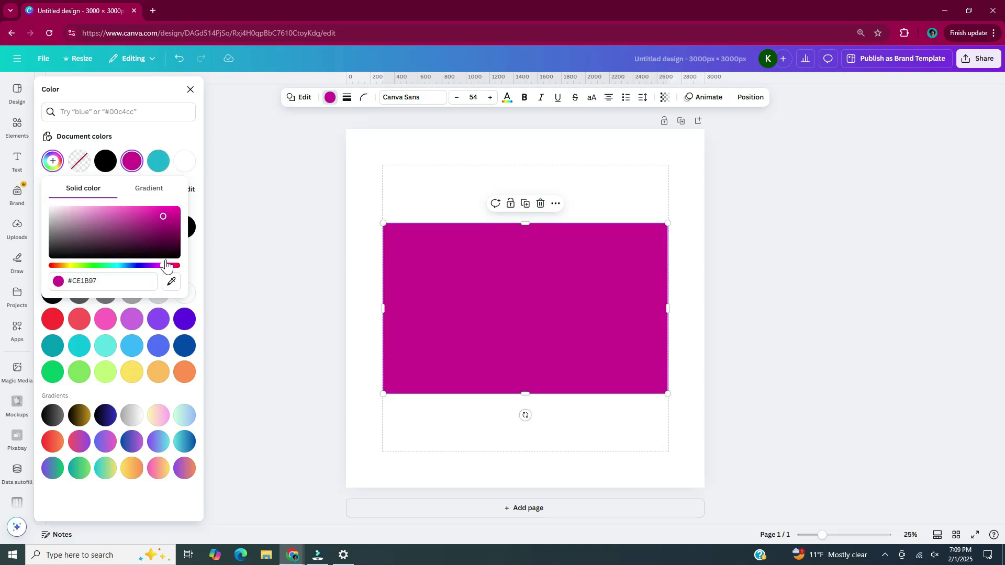
{"action": "left_click_drag", "start_coordinate": [132, 216], "coordinate": [110, 209]}
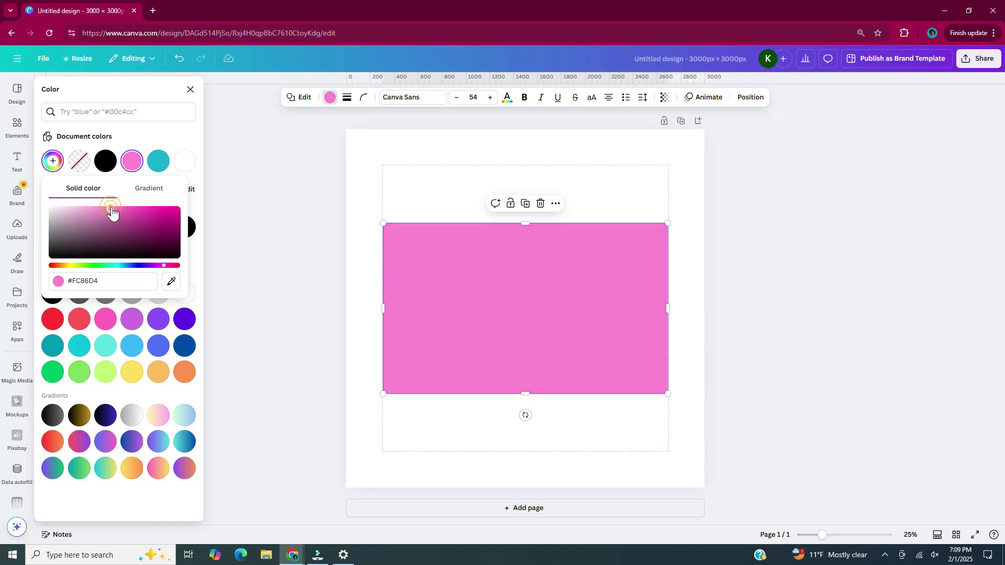
{"action": "left_click", "coordinate": [386, 171]}
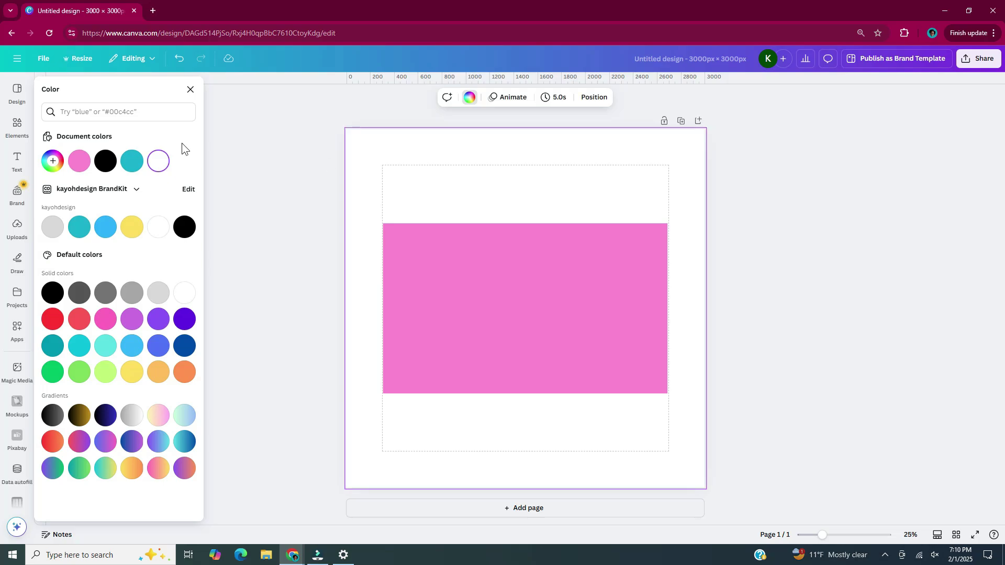
- Add a heart from the basic shapes on top of the pink rectangle
{"action": "left_click", "coordinate": [17, 126]}
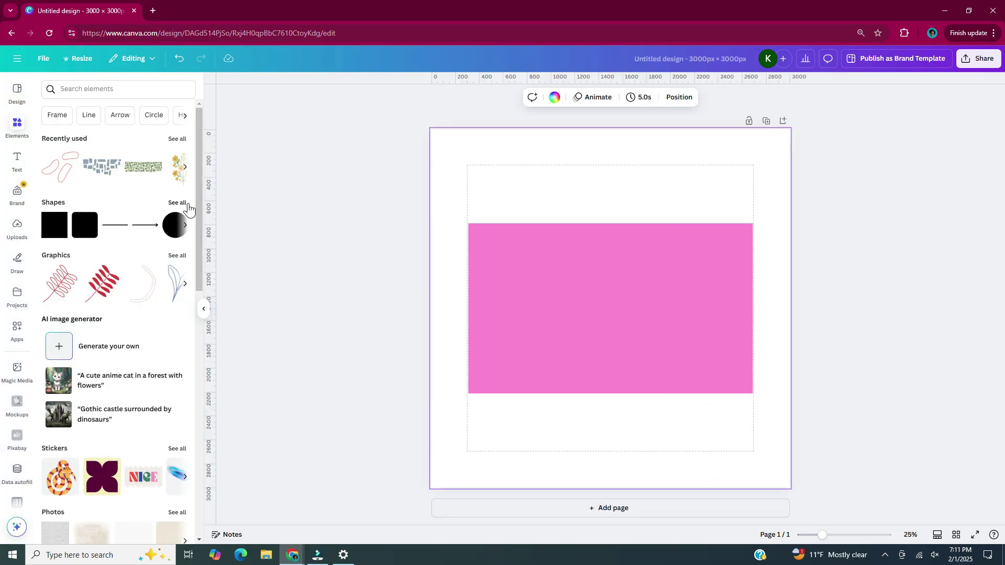
{"action": "left_click", "coordinate": [178, 203]}
{"action": "scroll", "coordinate": [184, 207], "scroll_direction": "down", "scroll_amount": 3}
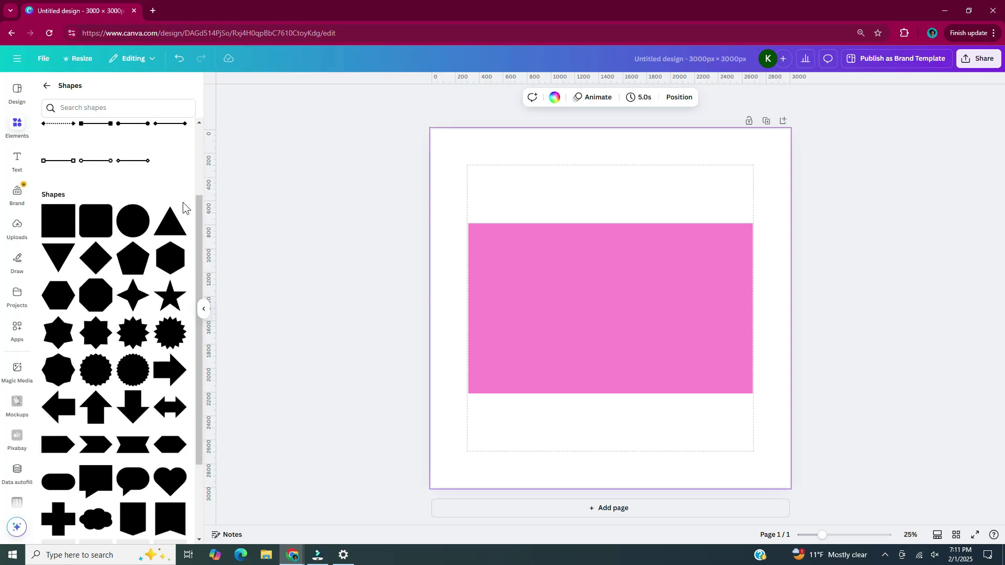
{"action": "scroll", "coordinate": [185, 207], "scroll_direction": "down", "scroll_amount": 1}
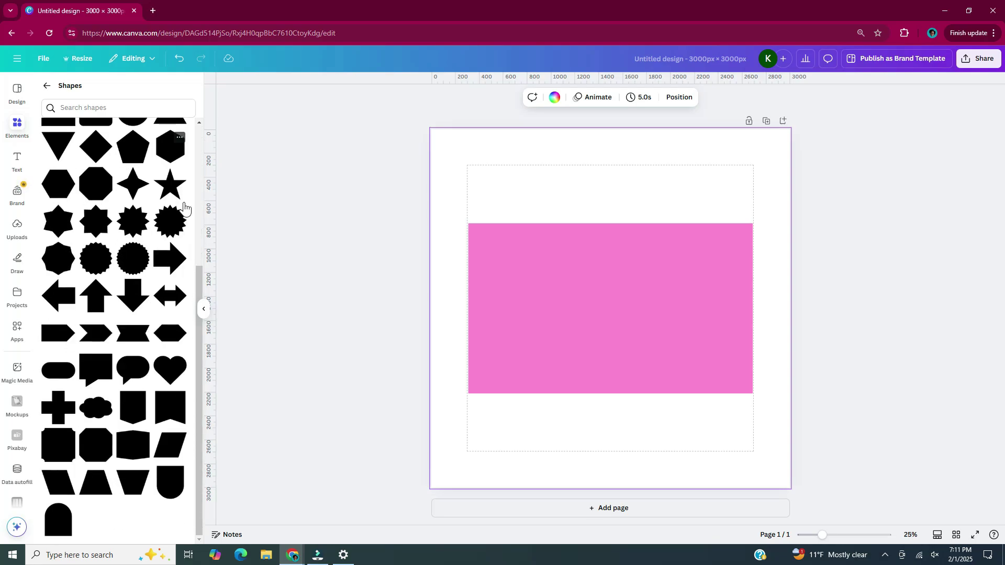
{"action": "left_click", "coordinate": [178, 372]}
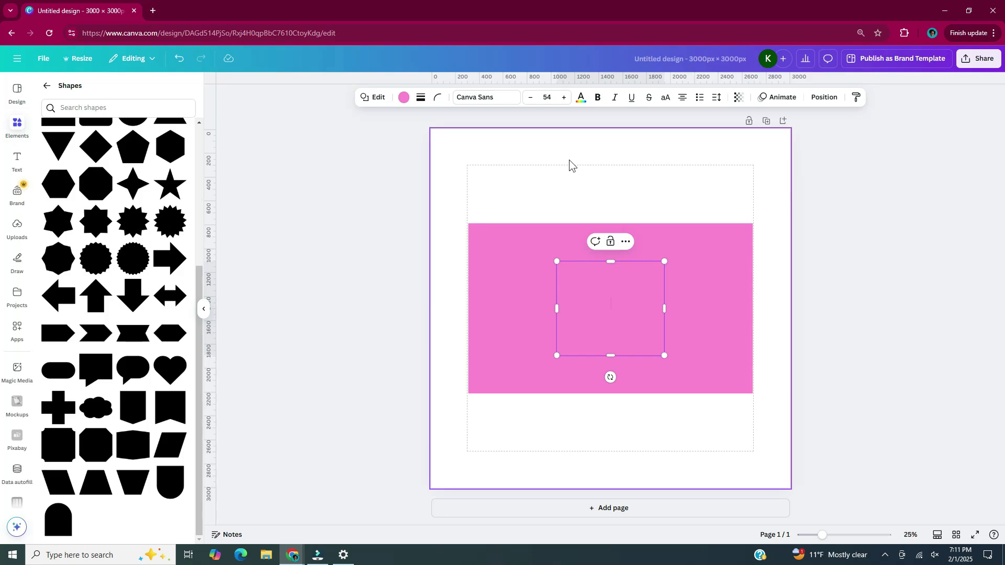
- Recolor the heart with the custom red #EA335F and lighten the rectangle's pink fill
{"action": "left_click", "coordinate": [404, 97]}
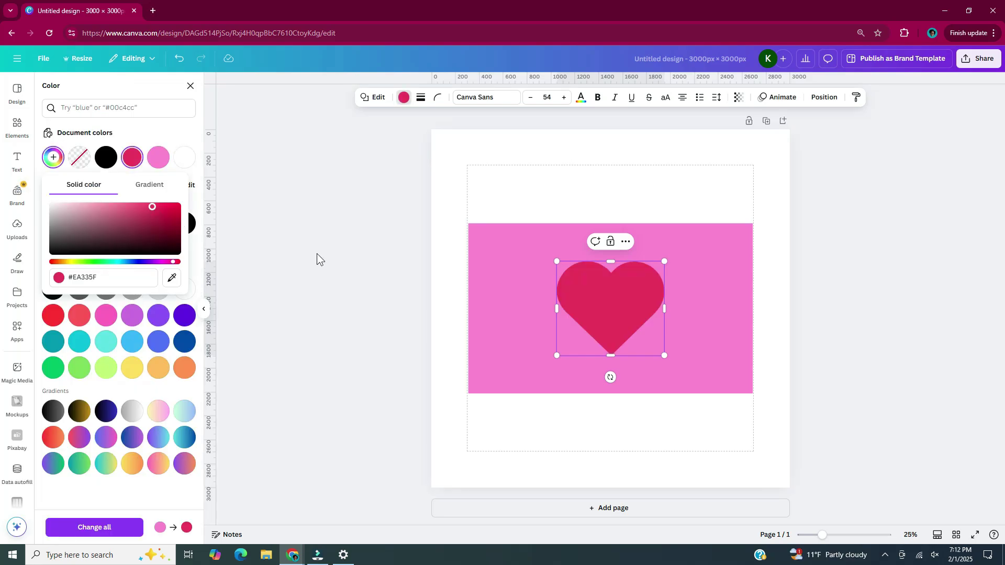
{"action": "left_click", "coordinate": [316, 255]}
{"action": "key", "text": "Escape"}
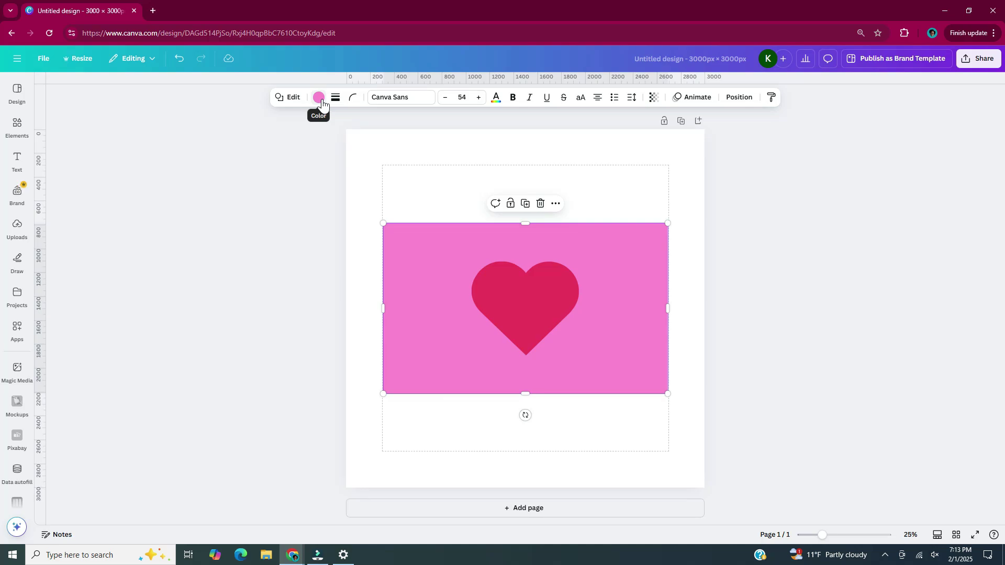
{"action": "left_click", "coordinate": [748, 223]}
{"action": "scroll", "coordinate": [715, 225], "scroll_direction": "up", "scroll_amount": 3, "text": "ctrl"}
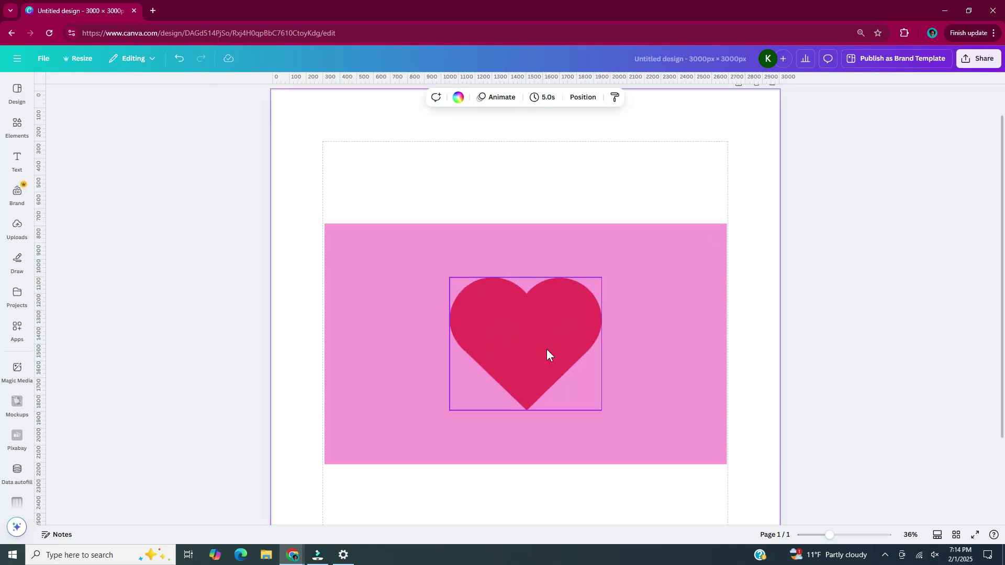
- Shrink the heart and center it on the rectangle both horizontally and vertically
{"action": "key", "text": "ctrl+z"}
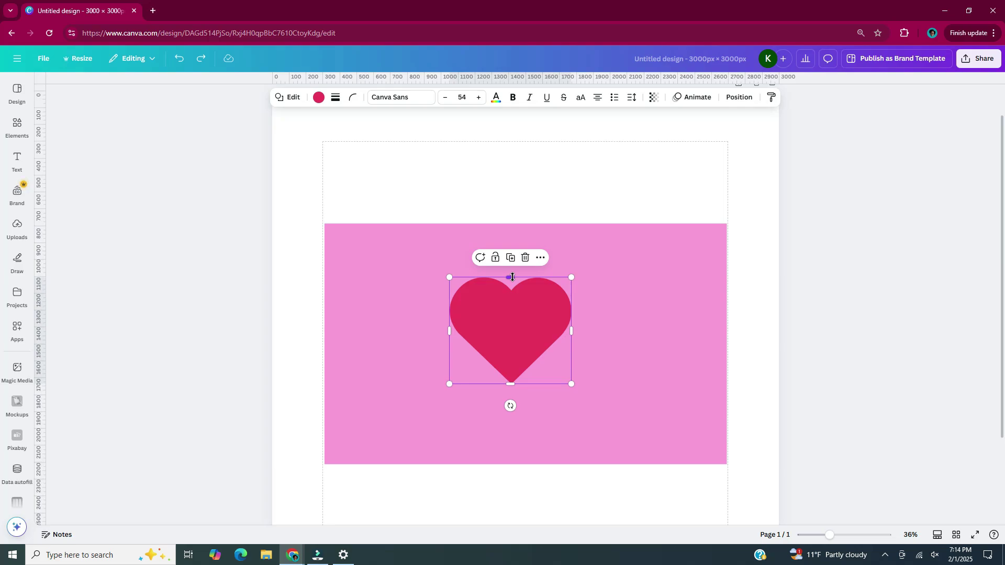
{"action": "mouse_move", "coordinate": [512, 277]}
{"action": "left_mouse_down"}
{"action": "mouse_move", "coordinate": [517, 260]}
{"action": "mouse_move", "coordinate": [513, 277]}
{"action": "left_mouse_up"}
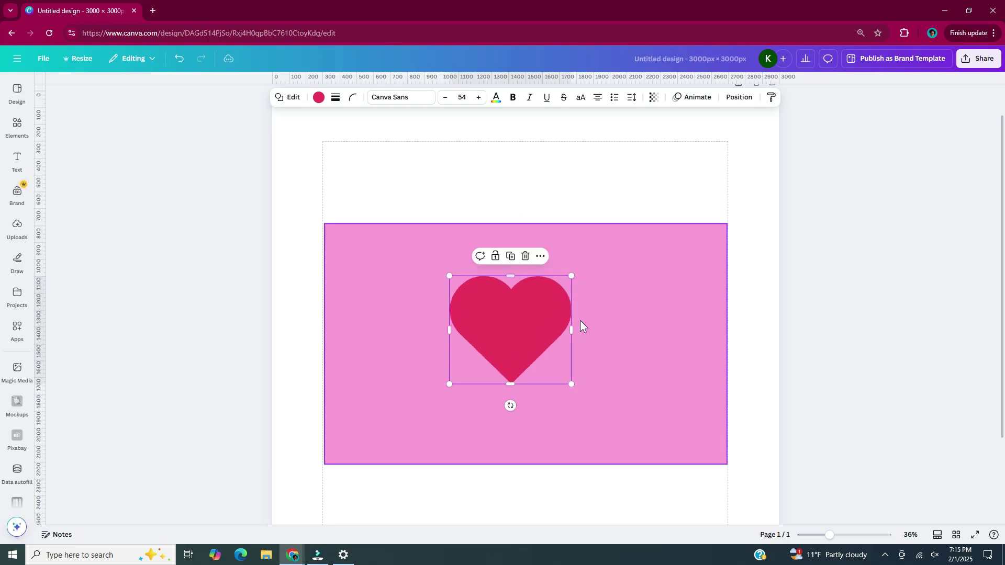
{"action": "left_click_drag", "start_coordinate": [571, 330], "coordinate": [555, 323]}
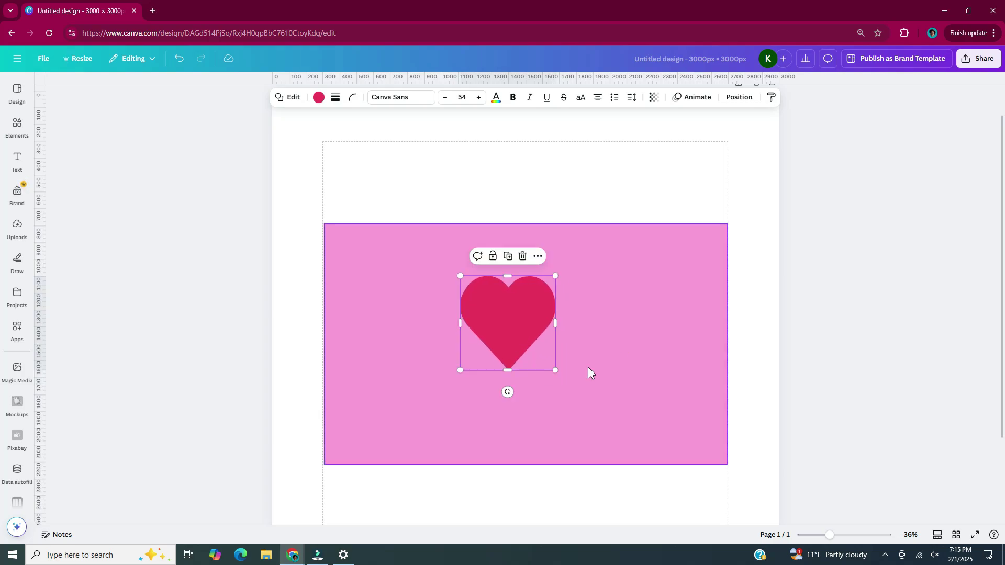
{"action": "left_click_drag", "start_coordinate": [504, 305], "coordinate": [526, 329]}
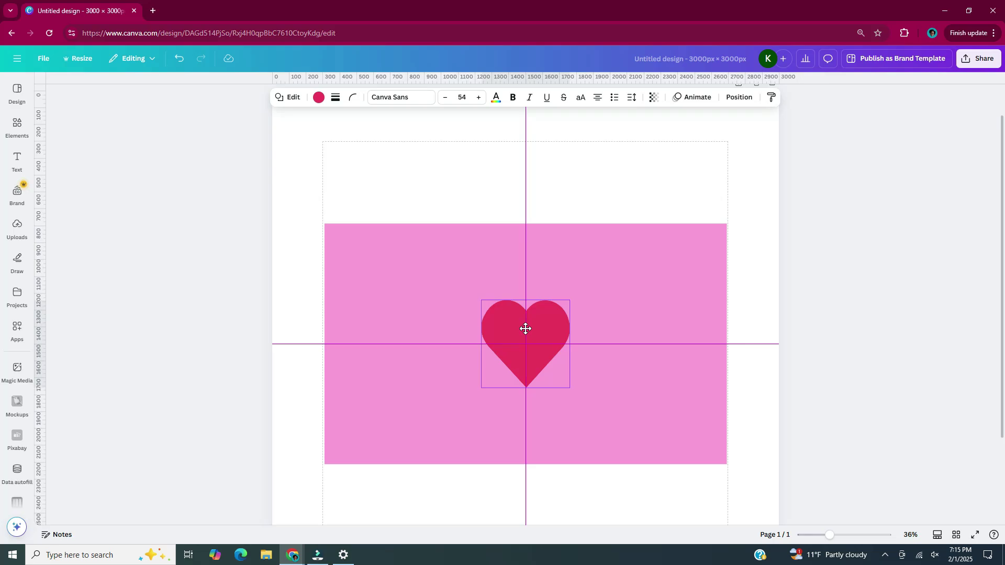
{"action": "left_click", "coordinate": [753, 353]}
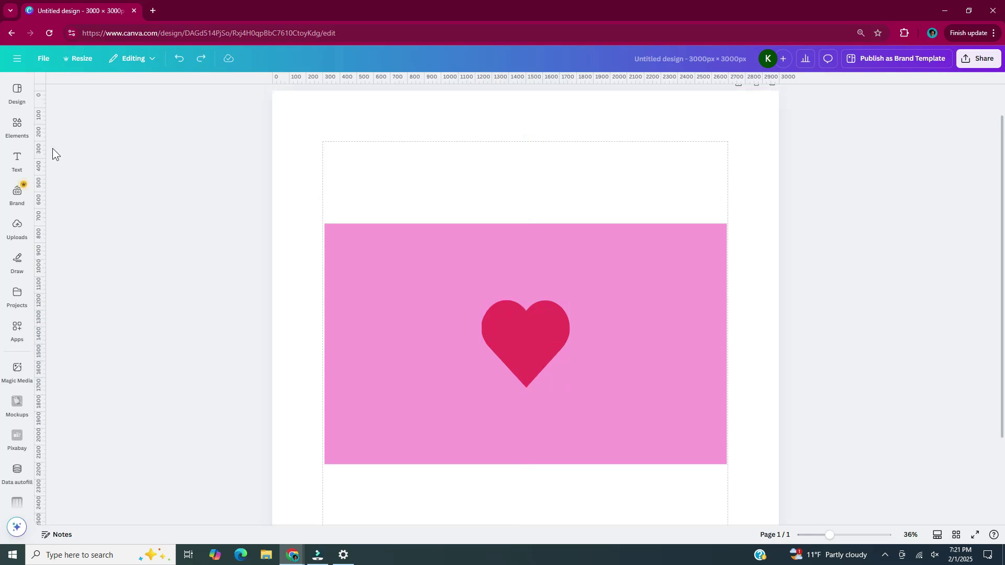
- Add a downward-pointing triangle shape in the heart's red and align it with the rectangle's upper-left corner
{"action": "left_click", "coordinate": [17, 126]}
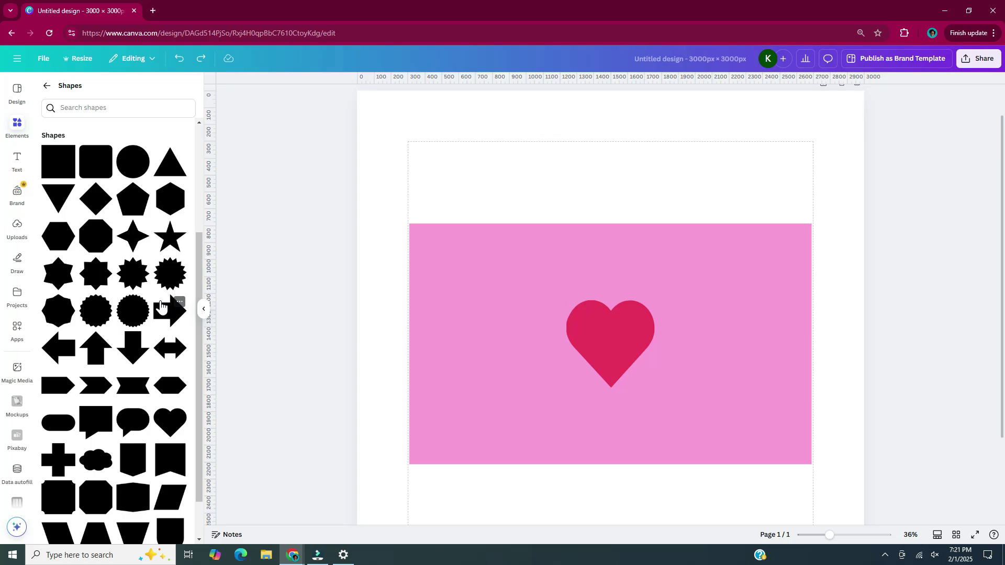
{"action": "left_click", "coordinate": [64, 210]}
{"action": "left_click_drag", "start_coordinate": [609, 315], "coordinate": [446, 310]}
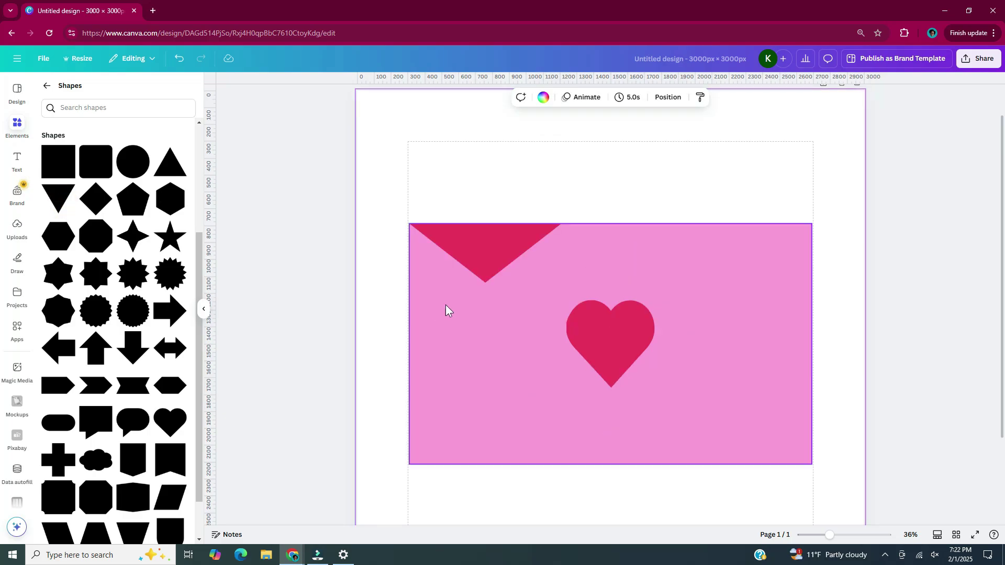
- Stretch the triangle to the rectangle's full width of about 2381 px and extend its tip below the rectangle's center as an envelope flap
{"action": "left_click", "coordinate": [497, 256]}
{"action": "left_click_drag", "start_coordinate": [562, 253], "coordinate": [812, 254]}
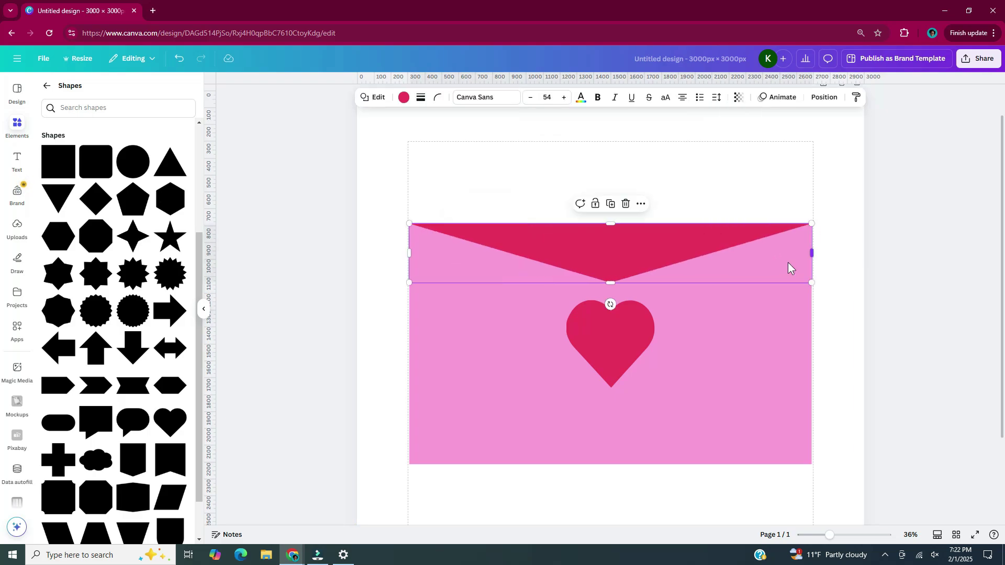
{"action": "left_click_drag", "start_coordinate": [610, 283], "coordinate": [618, 332]}
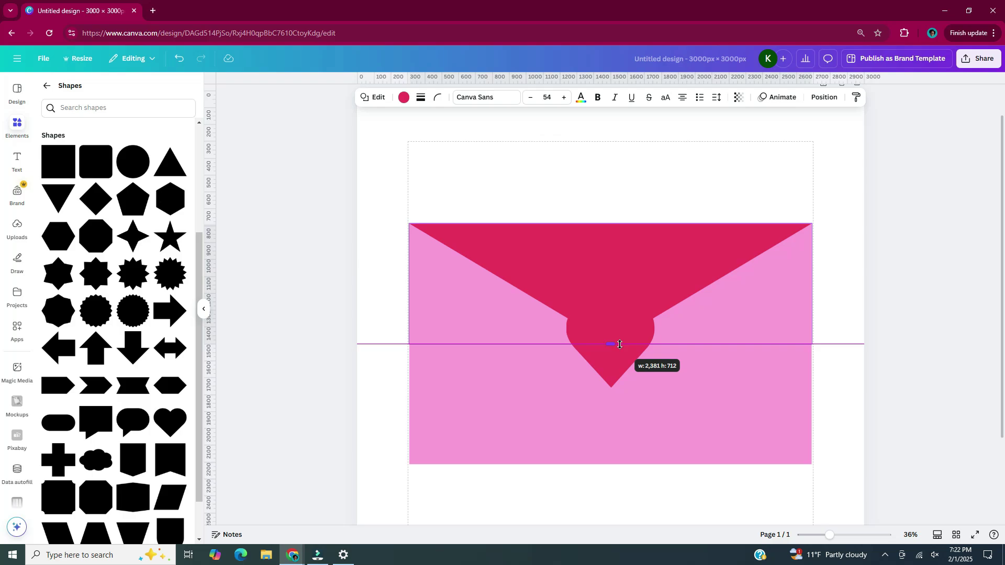
{"action": "left_click_drag", "start_coordinate": [620, 344], "coordinate": [618, 361]}
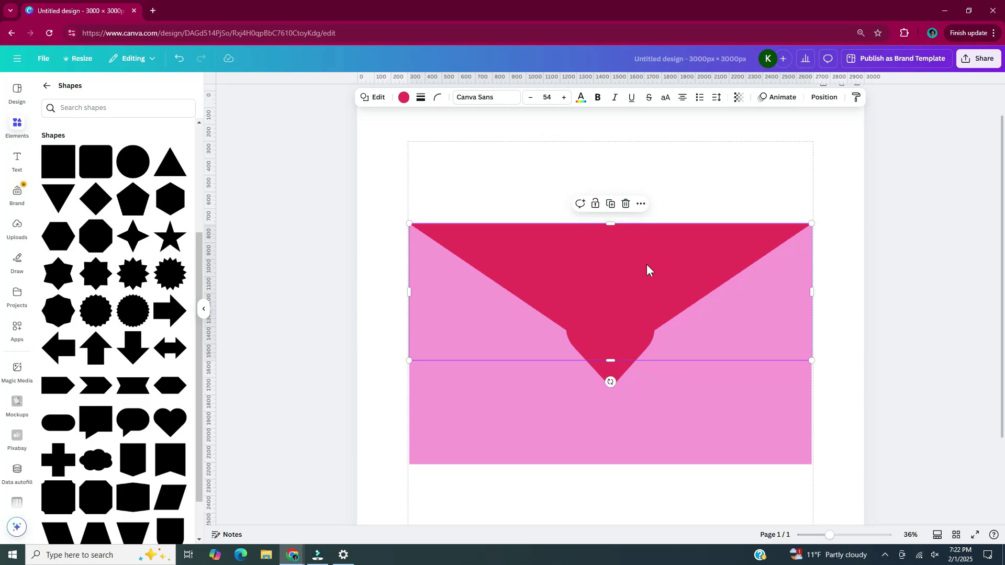
- Send the triangular flap one layer backward so it sits behind the heart
{"action": "right_click", "coordinate": [647, 270]}
{"action": "mouse_move", "coordinate": [730, 385]}
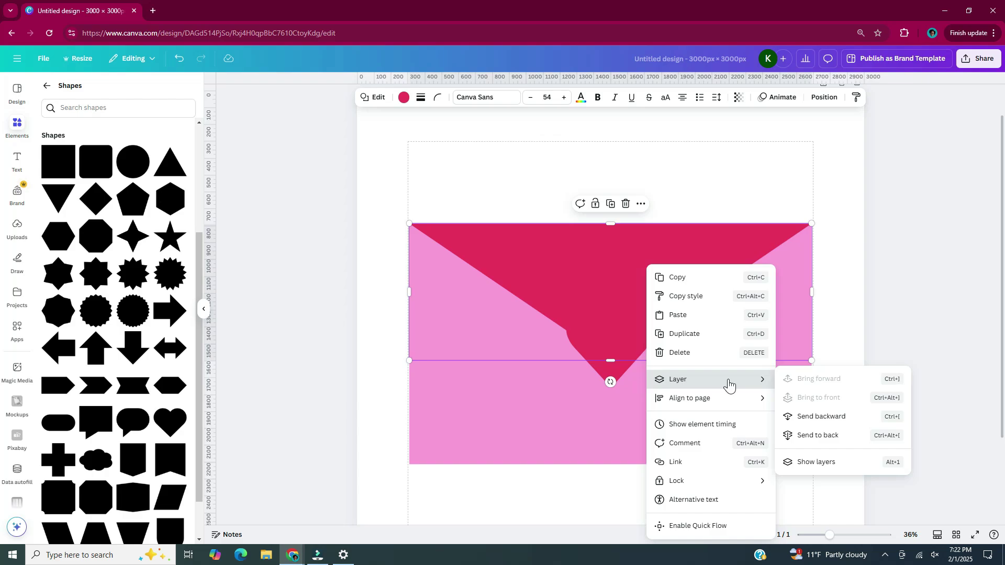
{"action": "left_click", "coordinate": [860, 417]}
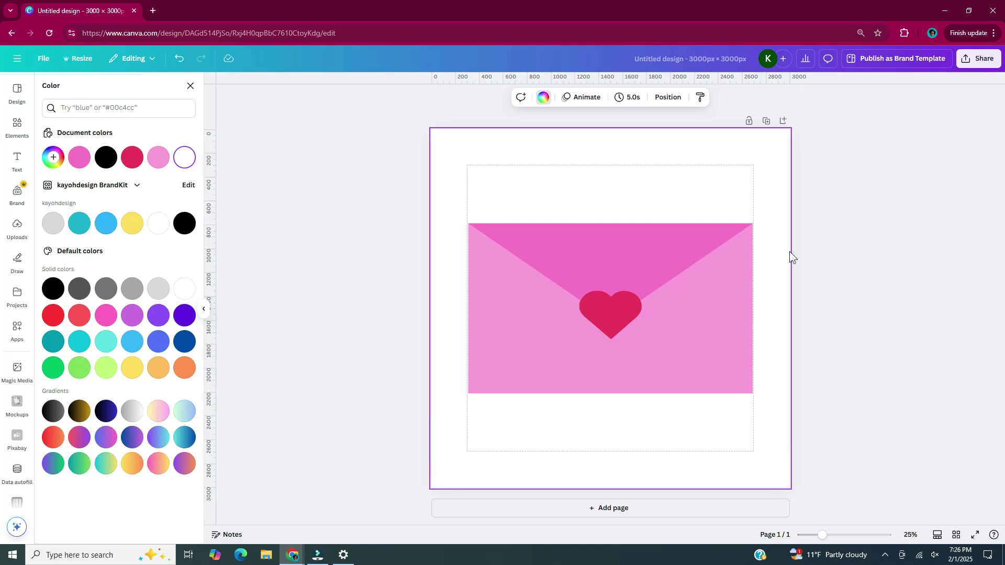
- Duplicate the finished envelope page
{"action": "scroll", "coordinate": [789, 251], "scroll_direction": "up", "scroll_amount": 2, "text": "ctrl"}
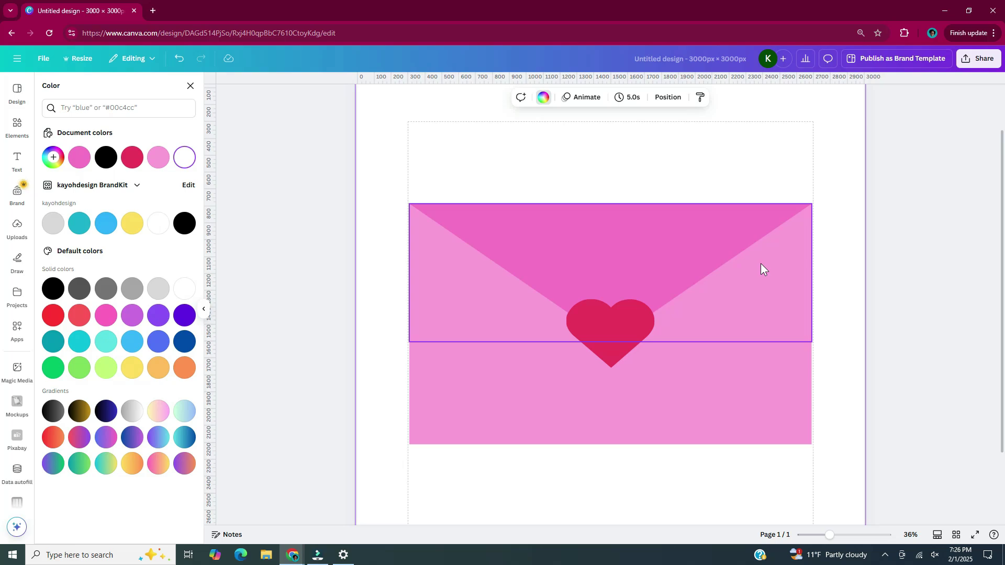
{"action": "scroll", "coordinate": [815, 220], "scroll_direction": "down", "scroll_amount": 2}
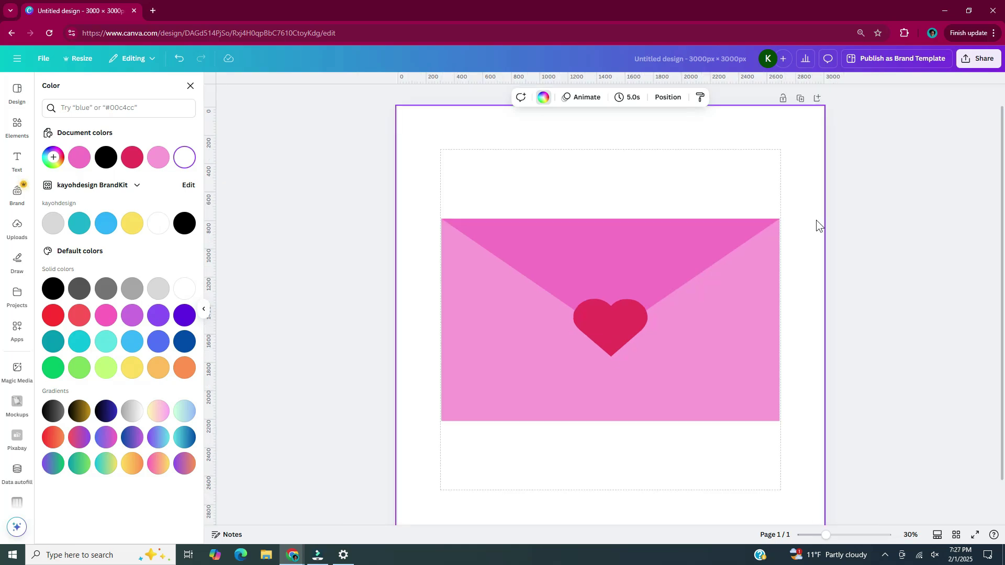
{"action": "left_click", "coordinate": [802, 100]}
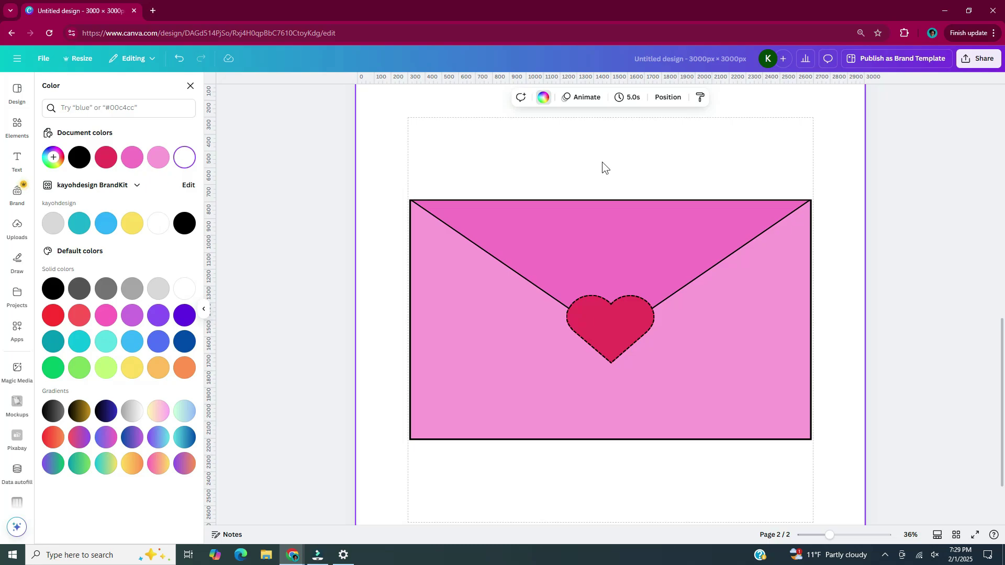
- Compare the plain and outlined envelope pages and add a blank page directly after the plain one
{"action": "scroll", "coordinate": [846, 366], "scroll_direction": "up", "scroll_amount": 10}
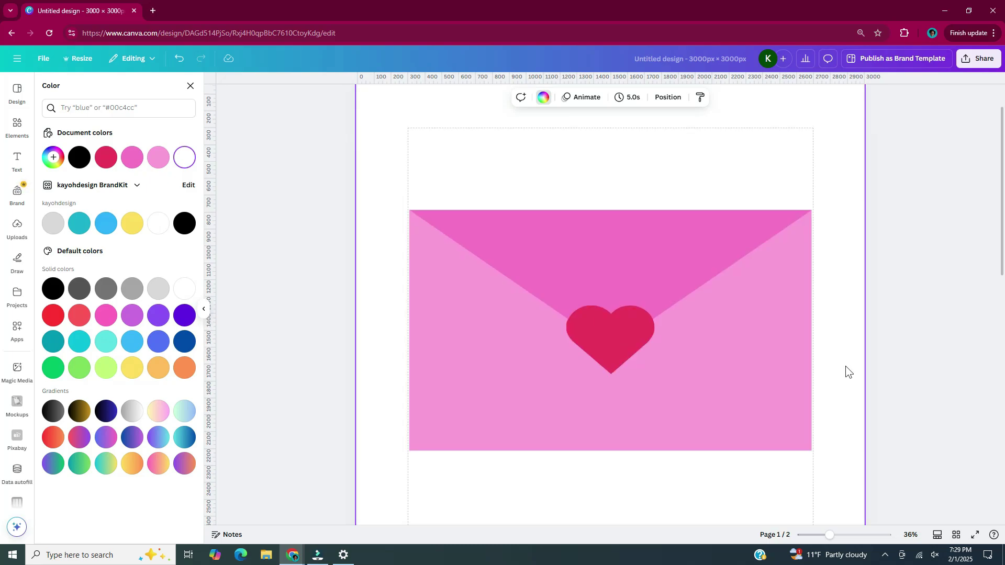
{"action": "scroll", "coordinate": [846, 366], "scroll_direction": "down", "scroll_amount": 5}
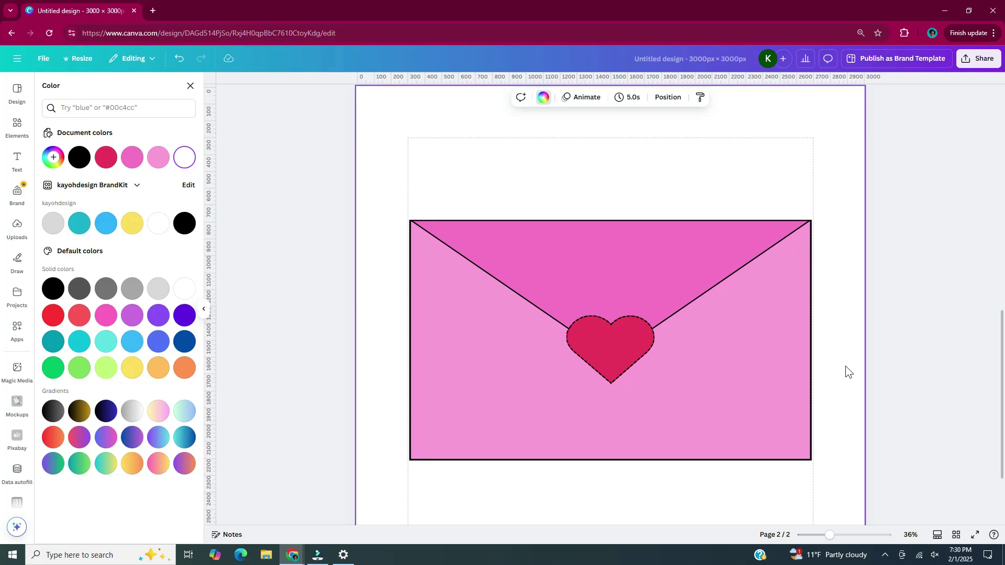
{"action": "scroll", "coordinate": [848, 346], "scroll_direction": "down", "scroll_amount": 3}
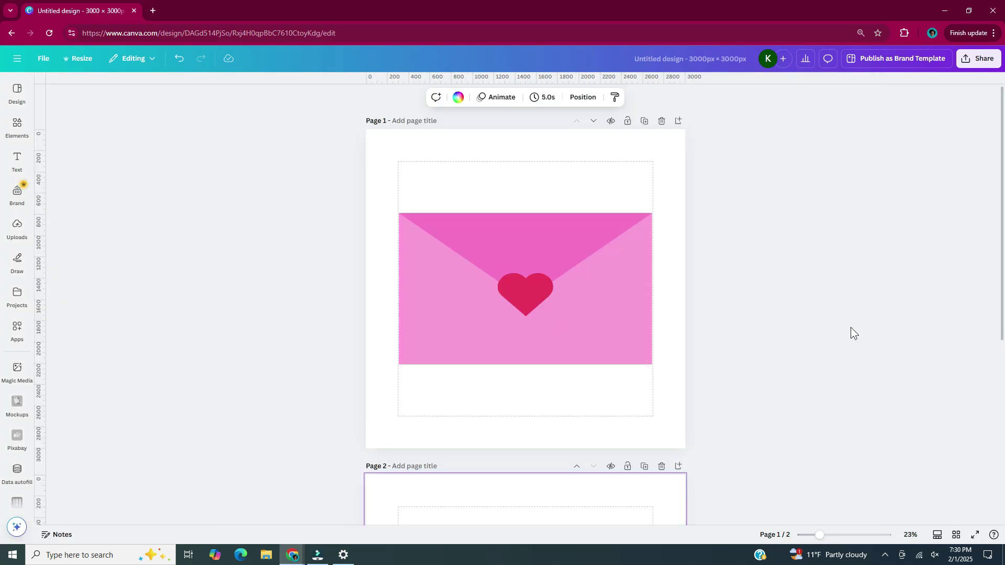
{"action": "left_click", "coordinate": [679, 121]}
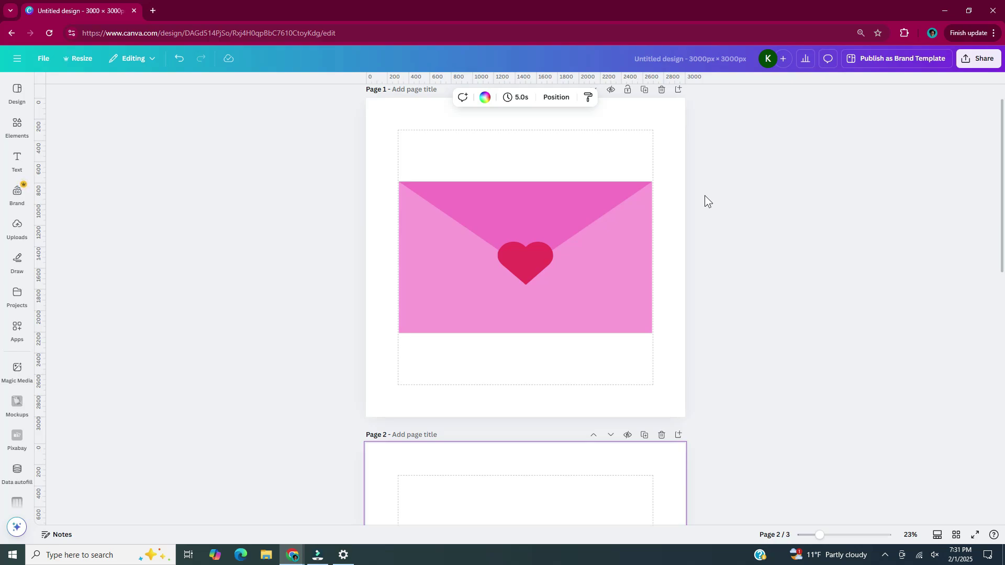
- Copy the red heart from the envelope on page 1 onto the blank page 2
{"action": "left_click", "coordinate": [673, 304]}
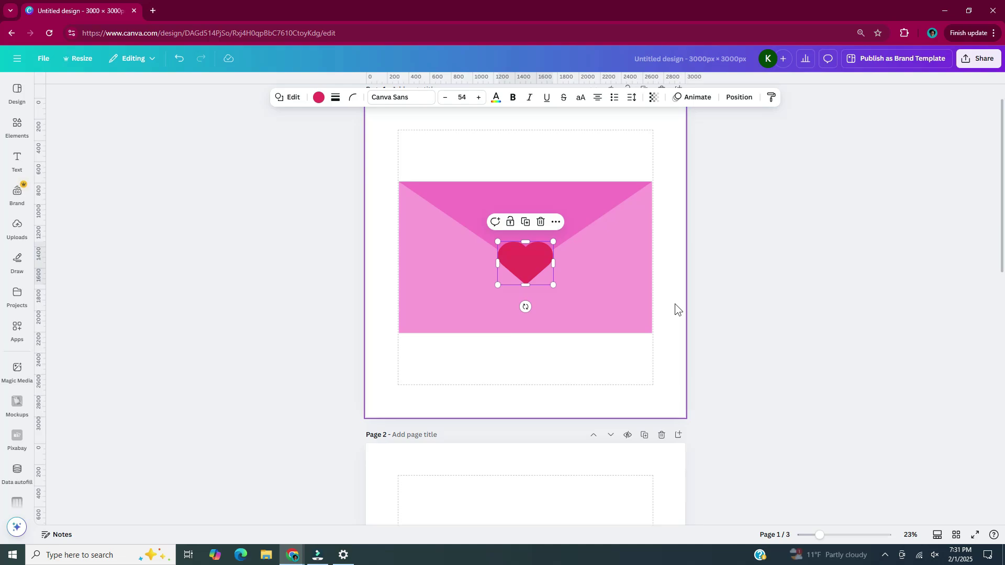
{"action": "scroll", "coordinate": [674, 304], "scroll_direction": "down", "scroll_amount": 5}
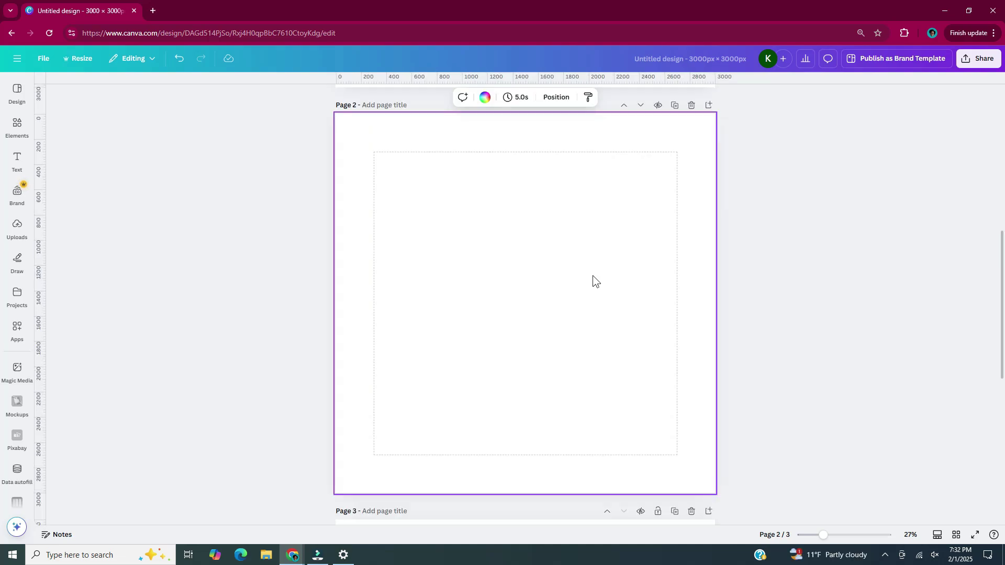
{"action": "key", "text": "ctrl+v"}
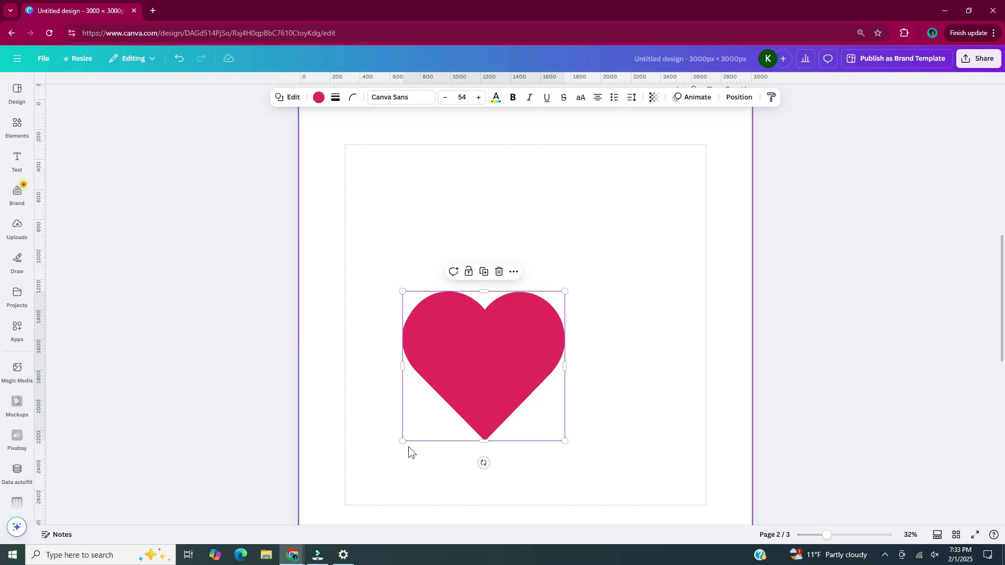
- Enlarge the heart on page 2 to the full width between the page margins and center it on the page
{"action": "scroll", "coordinate": [447, 420], "scroll_direction": "down", "scroll_amount": 1}
{"action": "left_click_drag", "start_coordinate": [561, 308], "coordinate": [693, 186]}
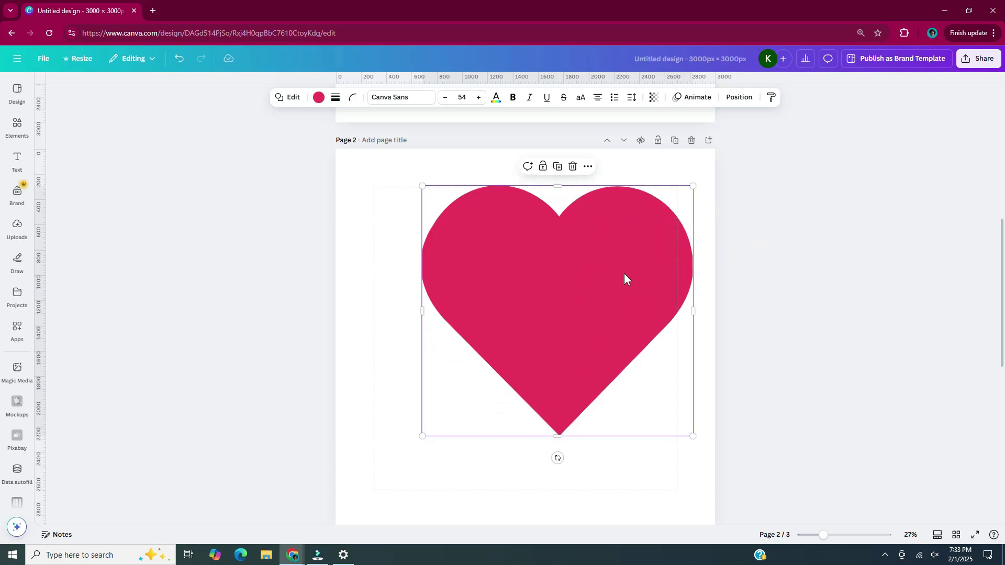
{"action": "left_click_drag", "start_coordinate": [625, 274], "coordinate": [573, 344]}
{"action": "scroll", "coordinate": [550, 314], "scroll_direction": "down", "scroll_amount": 1}
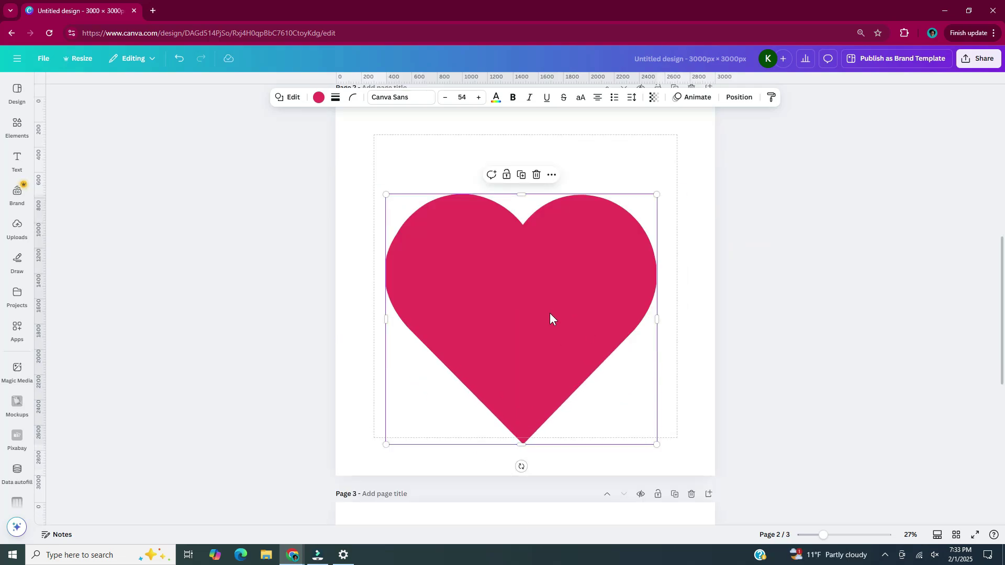
{"action": "scroll", "coordinate": [550, 313], "scroll_direction": "down", "scroll_amount": 1}
{"action": "left_click_drag", "start_coordinate": [541, 305], "coordinate": [528, 256]}
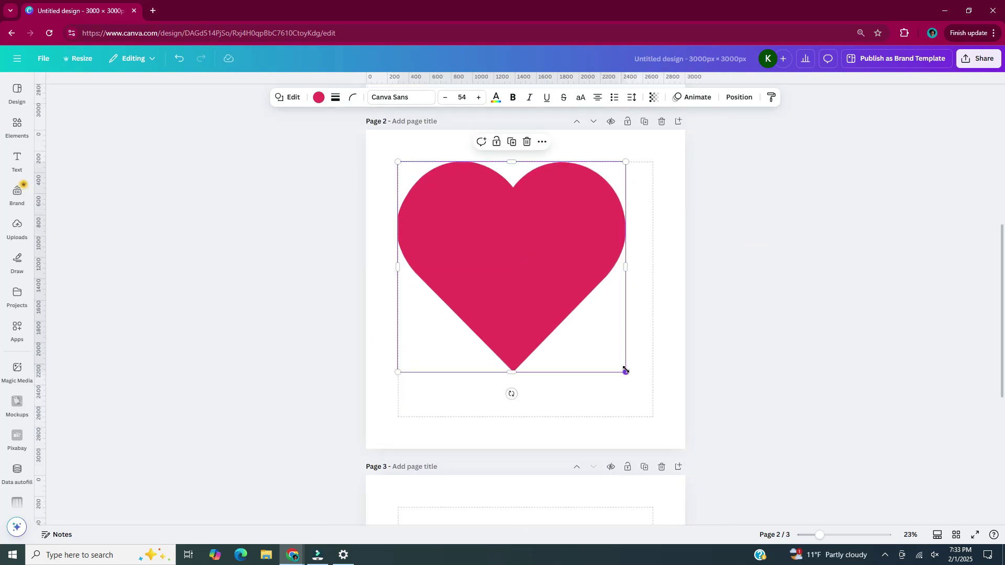
{"action": "left_click_drag", "start_coordinate": [626, 371], "coordinate": [653, 406]}
{"action": "left_click_drag", "start_coordinate": [543, 247], "coordinate": [542, 252]}
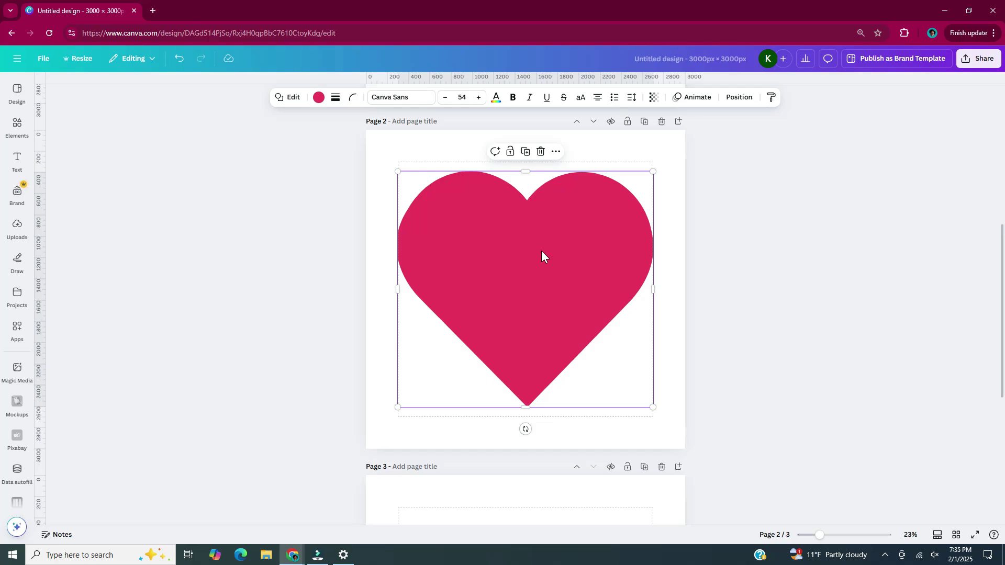
- Make a smaller duplicate of the heart in pink #F674C9 and center it inside the red heart
{"action": "left_click_drag", "start_coordinate": [652, 407], "coordinate": [627, 358]}
{"action": "left_click", "coordinate": [318, 97]}
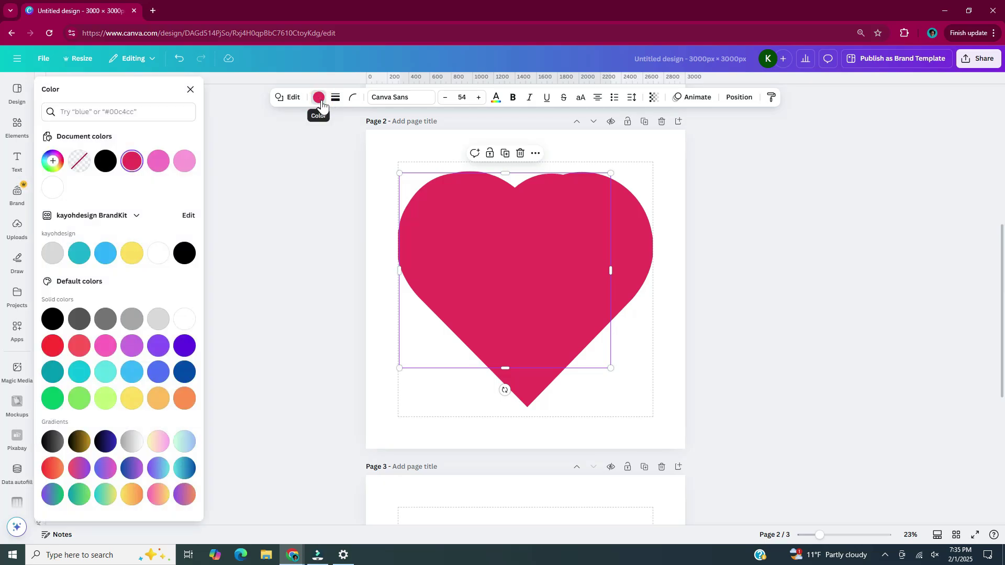
{"action": "left_click", "coordinate": [152, 161]}
{"action": "left_click_drag", "start_coordinate": [565, 241], "coordinate": [585, 260]}
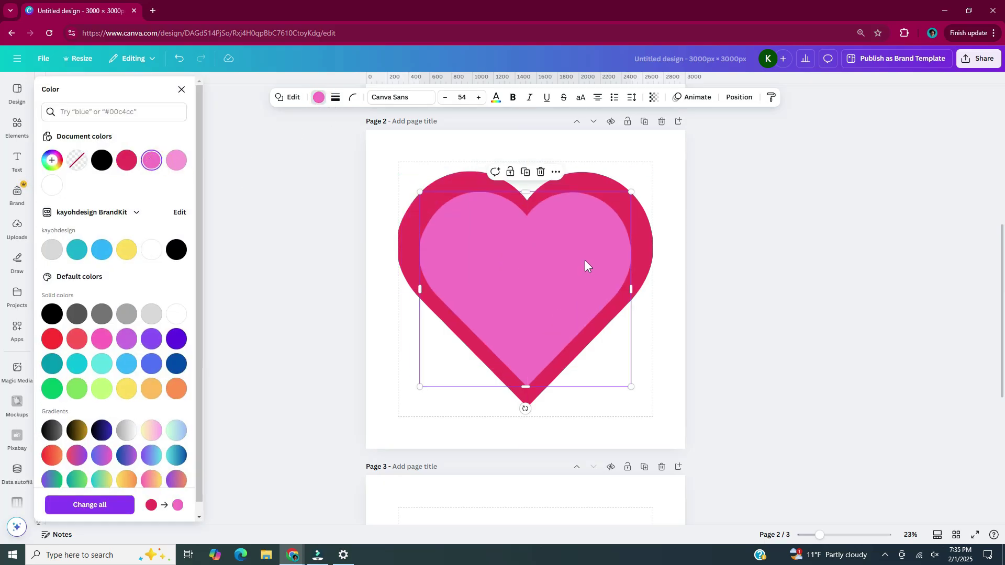
- Duplicate the pink heart, recolor the copy darker pink #DB50AB, shrink it and center it inside the pink heart
{"action": "right_click", "coordinate": [585, 260]}
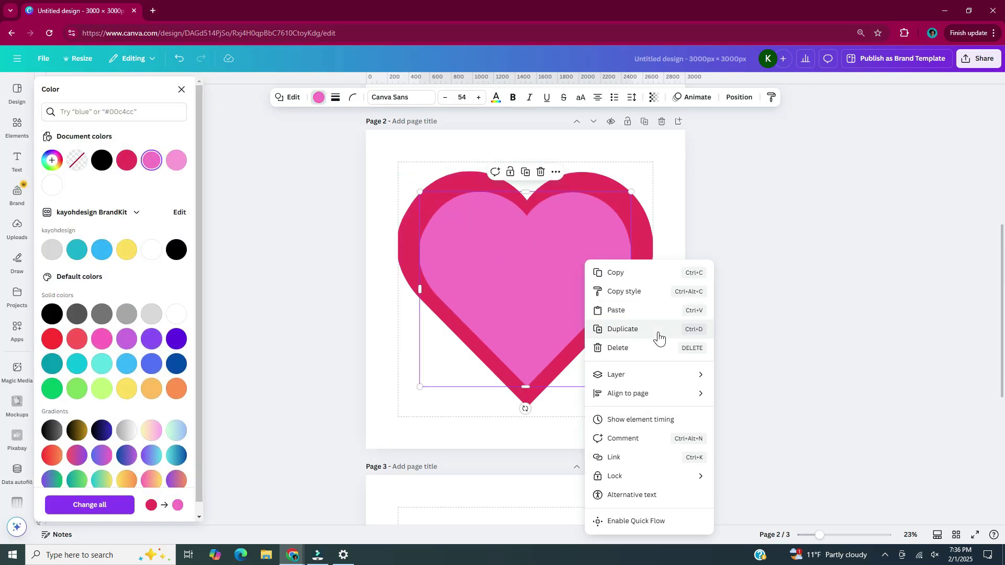
{"action": "left_click", "coordinate": [655, 331]}
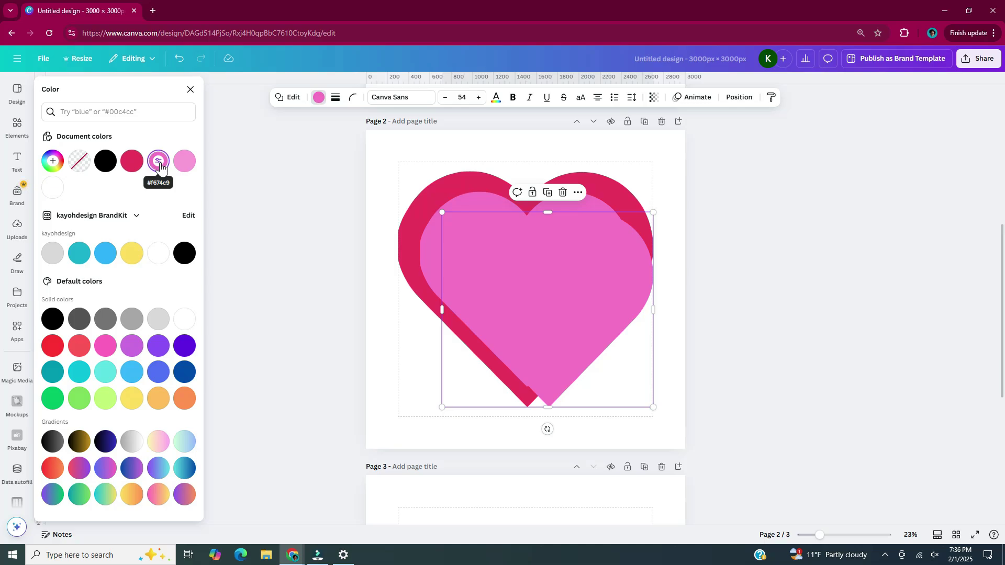
{"action": "left_click", "coordinate": [159, 162]}
{"action": "left_click_drag", "start_coordinate": [131, 220], "coordinate": [220, 217]}
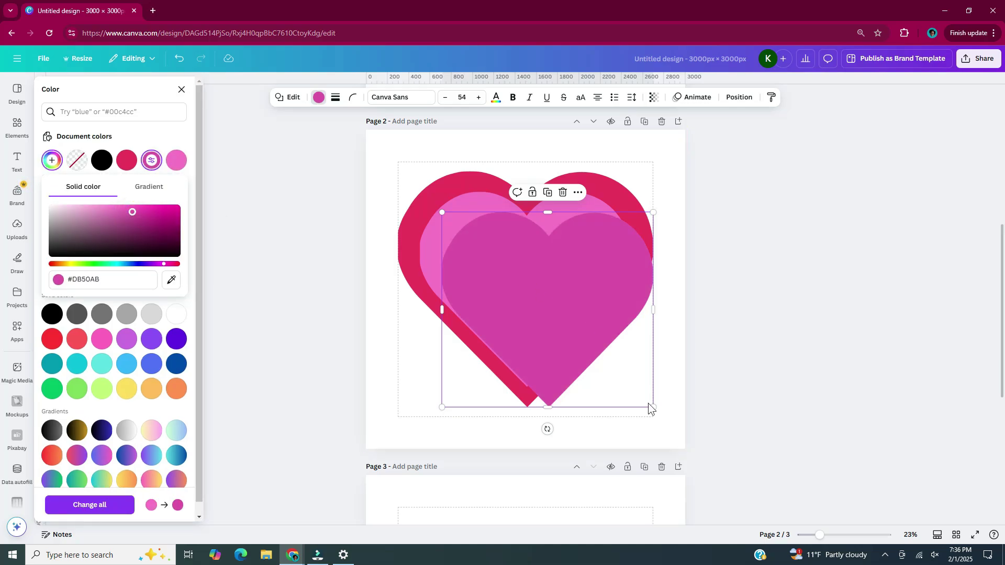
{"action": "left_click_drag", "start_coordinate": [654, 407], "coordinate": [600, 356]}
{"action": "left_click_drag", "start_coordinate": [686, 191], "coordinate": [553, 288]}
- Duplicate the dark pink heart and shrink the copy to form a centered innermost heart
{"action": "right_click", "coordinate": [554, 288]}
{"action": "mouse_move", "coordinate": [645, 403]}
{"action": "key", "text": "Escape"}
{"action": "left_click", "coordinate": [548, 293]}
{"action": "right_click", "coordinate": [547, 293]}
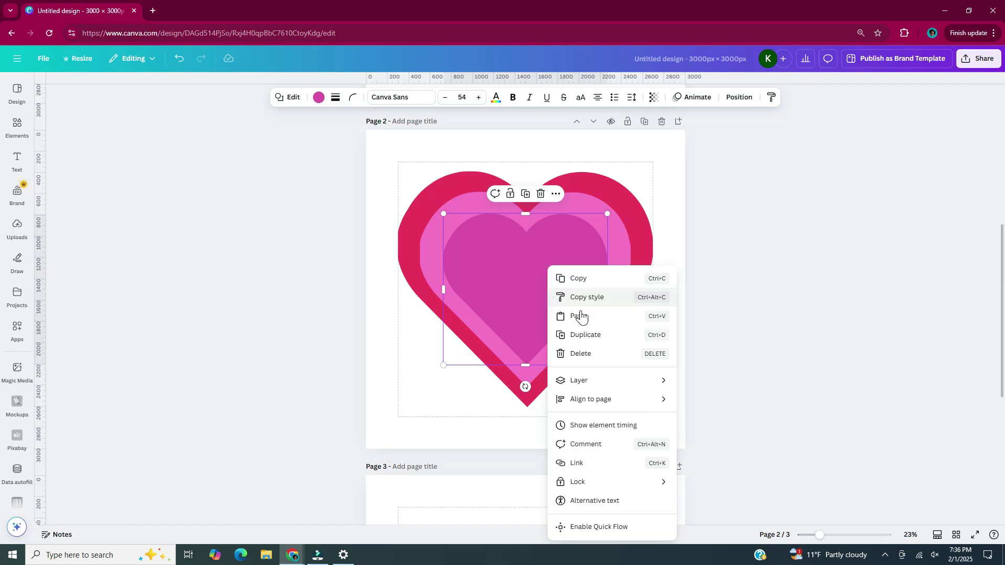
{"action": "key", "text": "Escape"}
{"action": "left_click_drag", "start_coordinate": [610, 367], "coordinate": [590, 349]}
- Recolor the innermost heart with a custom light pink
{"action": "left_click", "coordinate": [319, 97]}
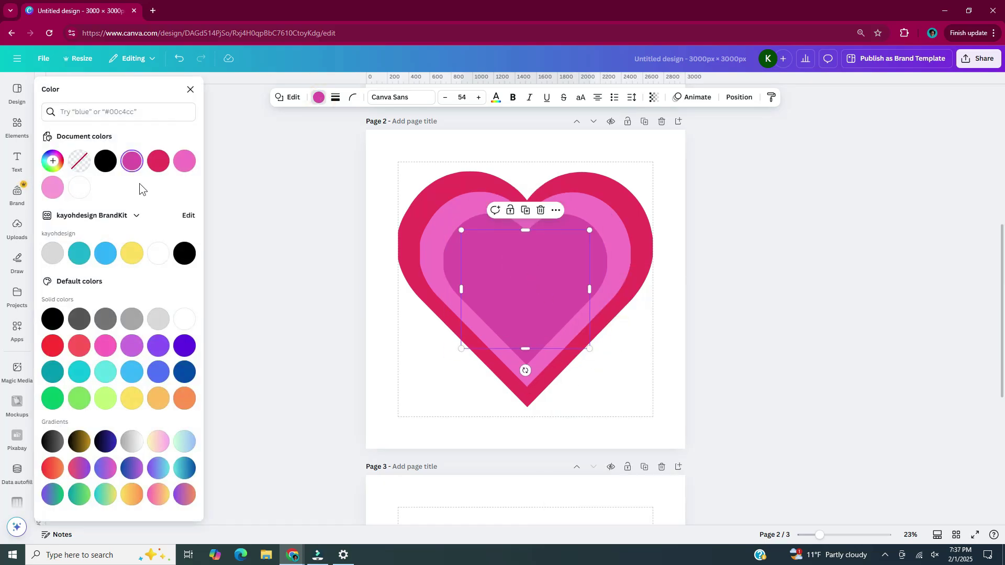
{"action": "left_click", "coordinate": [52, 161]}
{"action": "left_click", "coordinate": [157, 263]}
{"action": "left_click_drag", "start_coordinate": [121, 214], "coordinate": [115, 208]}
{"action": "left_click", "coordinate": [162, 264]}
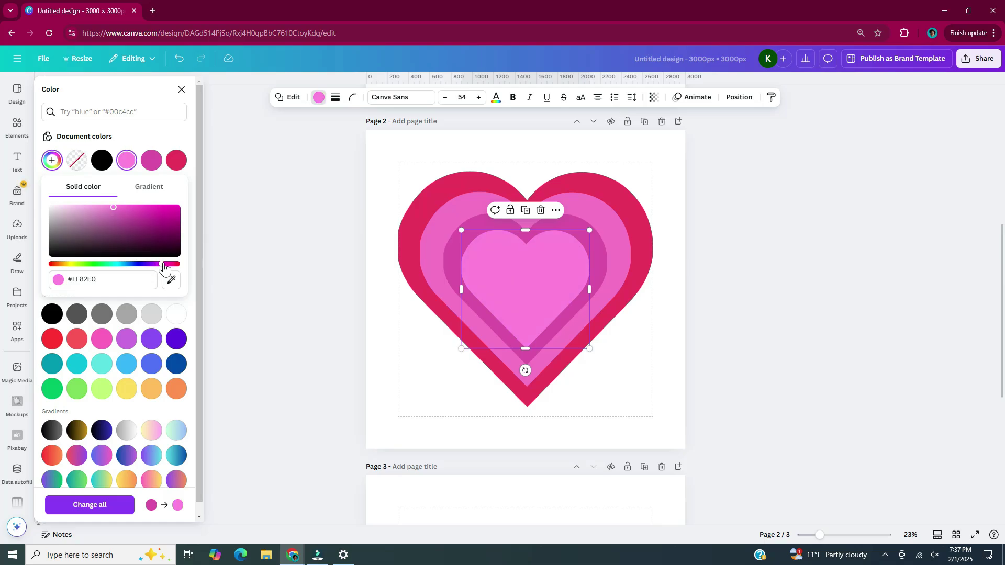
{"action": "left_click", "coordinate": [107, 214]}
- Change the outermost heart's fill from red to the hot pink #F9298D
{"action": "left_click", "coordinate": [415, 210]}
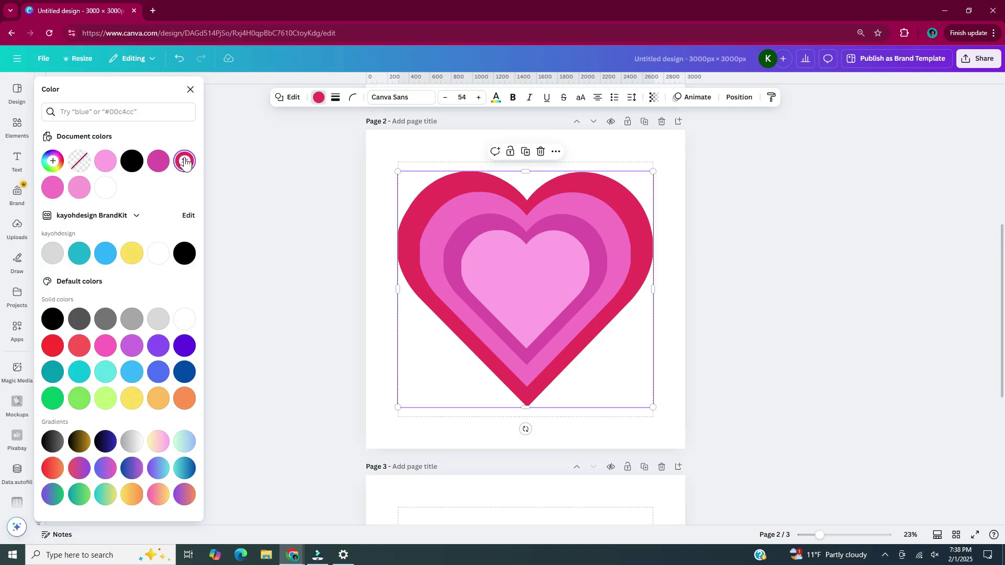
{"action": "left_click", "coordinate": [185, 163]}
{"action": "left_click", "coordinate": [169, 263]}
{"action": "left_click", "coordinate": [157, 208]}
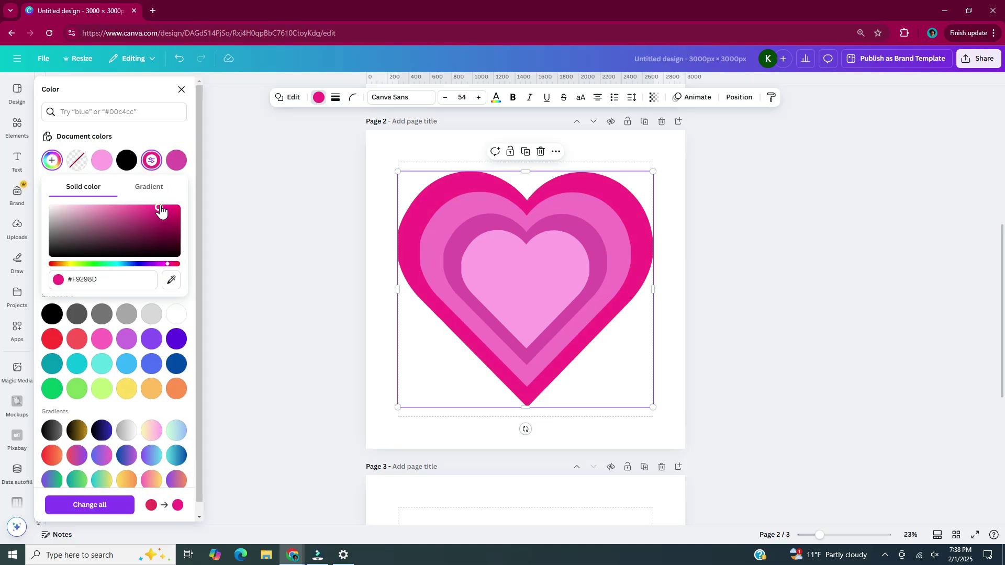
- Select all the nested hearts and enlarge them together to fill the height between the page margins
{"action": "left_click", "coordinate": [668, 303]}
{"action": "left_click_drag", "start_coordinate": [346, 185], "coordinate": [513, 369]}
{"action": "mouse_move", "coordinate": [654, 172]}
{"action": "left_mouse_down"}
{"action": "mouse_move", "coordinate": [677, 166]}
{"action": "mouse_move", "coordinate": [665, 165]}
{"action": "left_mouse_up"}
{"action": "right_click", "coordinate": [572, 287]}
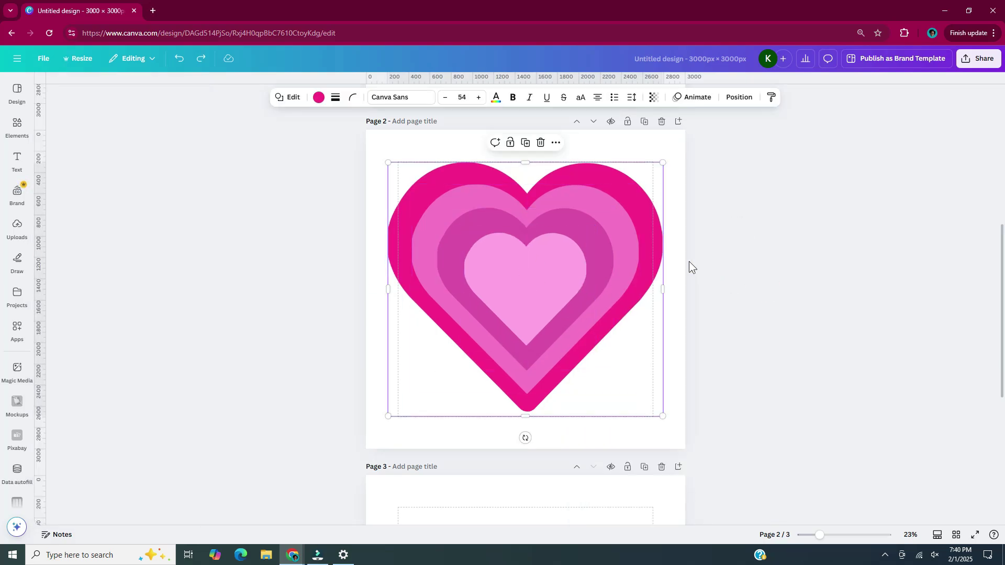
{"action": "left_click", "coordinate": [392, 137]}
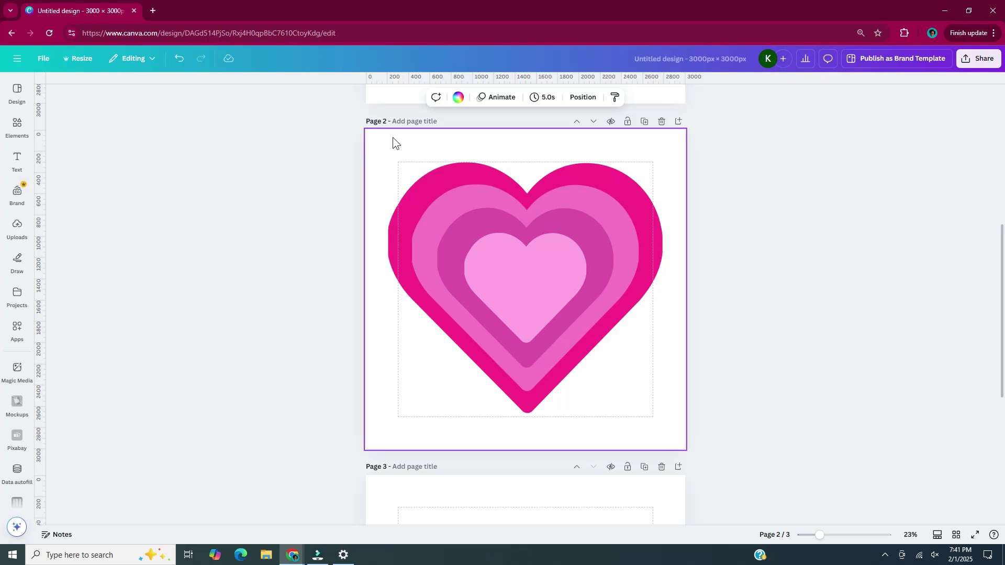
- Give the outermost heart a solid border with weight 26 in light pink #FFA4E8
{"action": "left_click", "coordinate": [424, 180]}
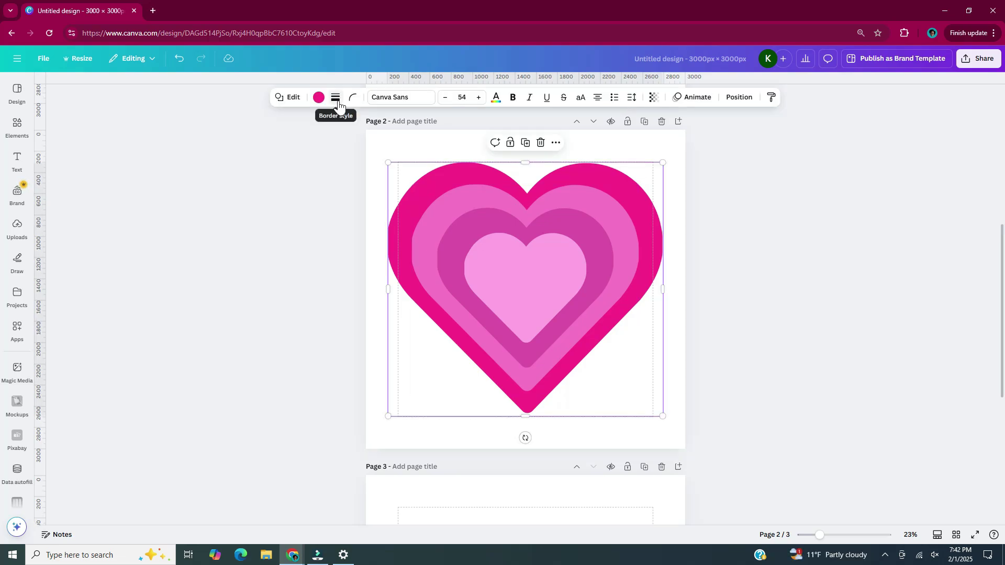
{"action": "left_click", "coordinate": [336, 99]}
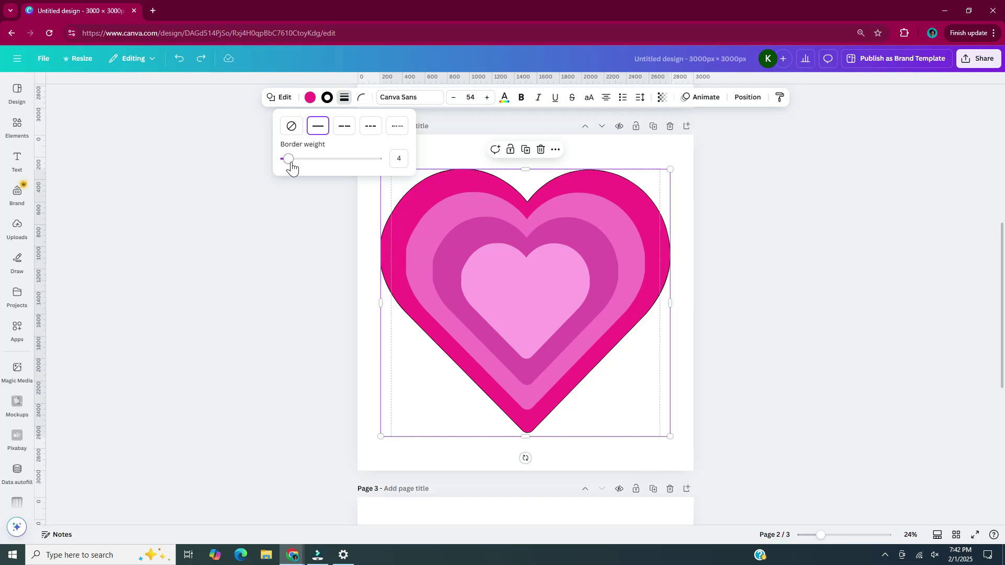
{"action": "left_click_drag", "start_coordinate": [287, 159], "coordinate": [309, 169]}
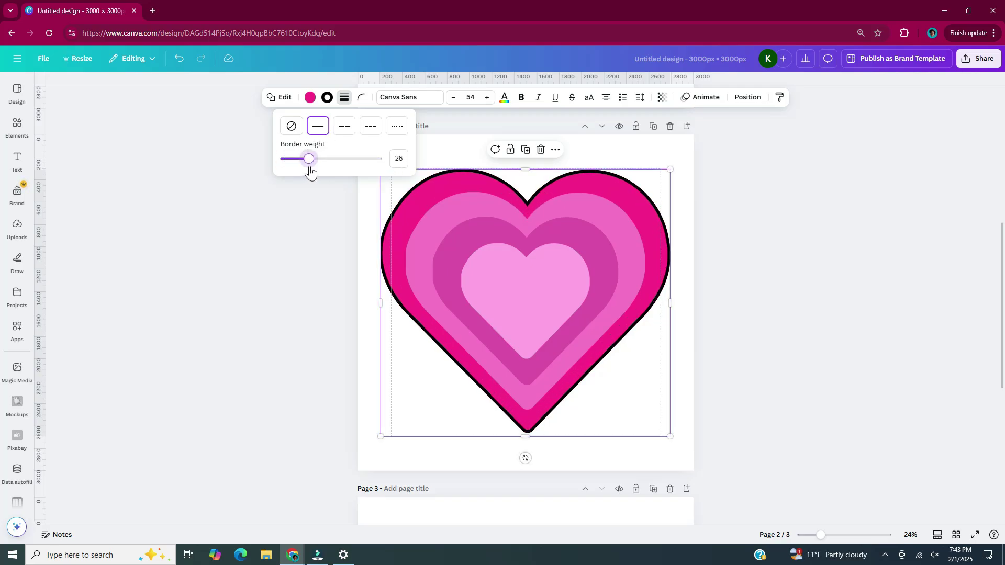
{"action": "left_click", "coordinate": [327, 97]}
{"action": "left_click", "coordinate": [77, 186]}
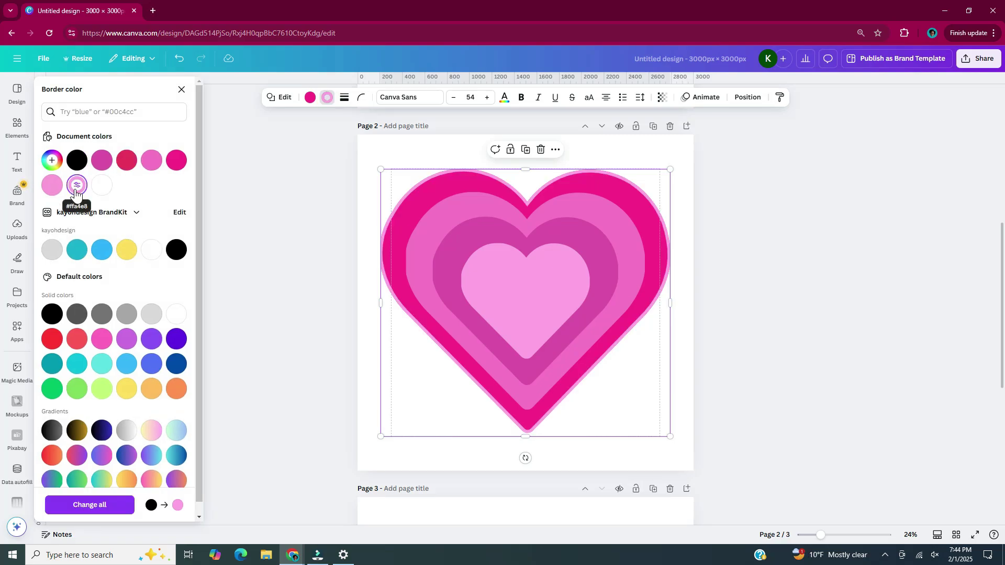
{"action": "left_click", "coordinate": [365, 314]}
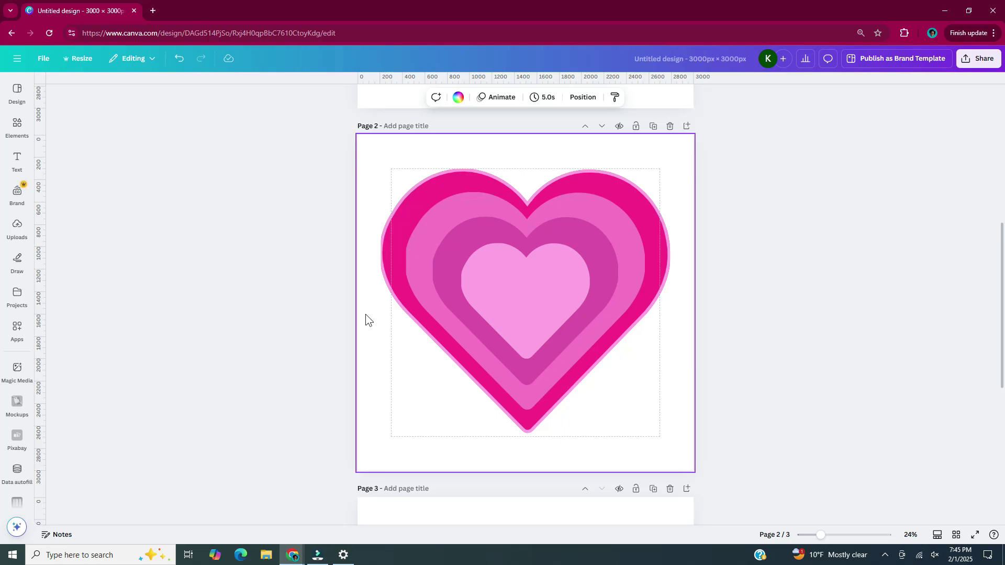
- Duplicate the layered heart page and select the copy on page 3
{"action": "left_click", "coordinate": [654, 126]}
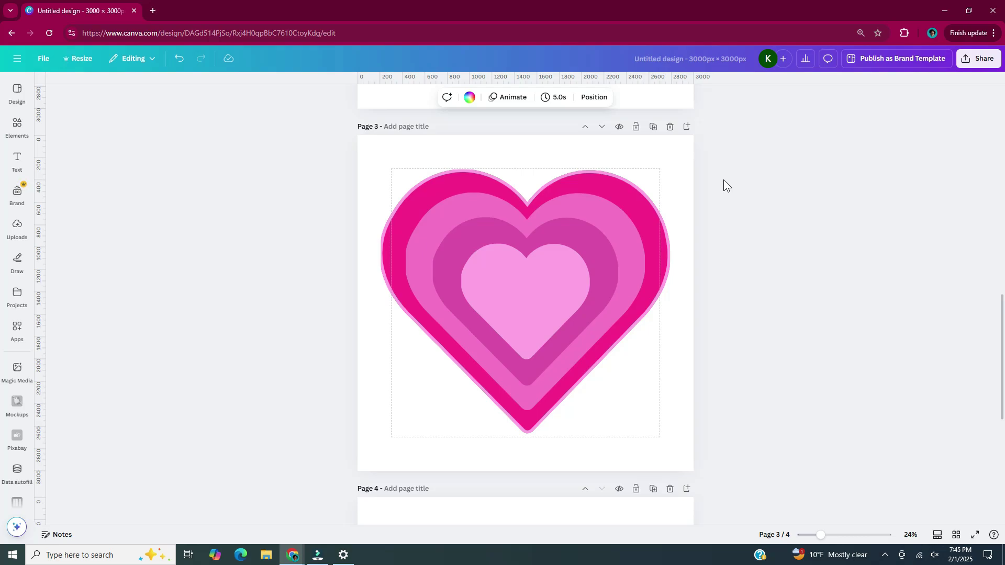
{"action": "left_click", "coordinate": [681, 162]}
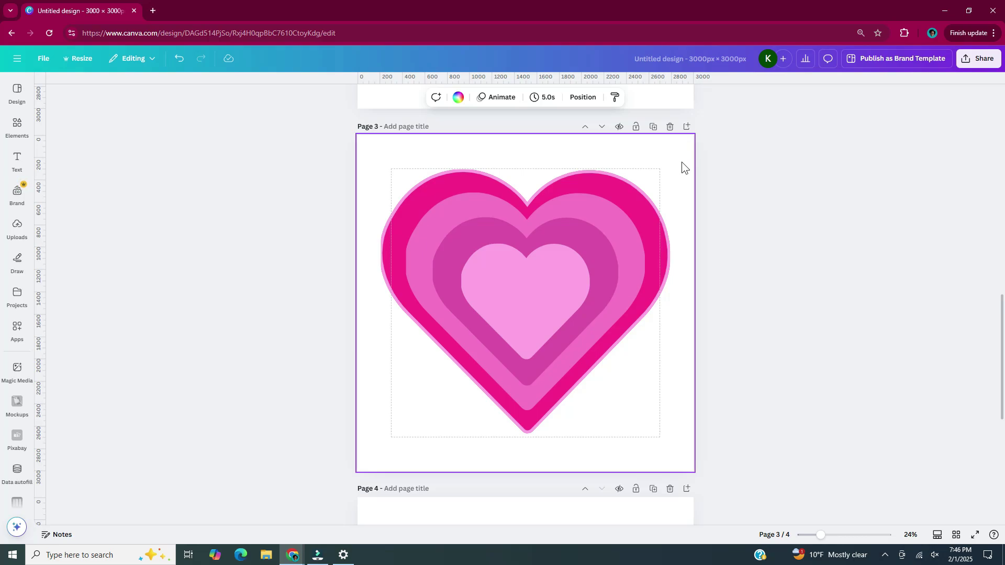
- Shrink the nested hearts on page 3 and lay them out as four small hearts in a row inside the upper margin
{"action": "left_click_drag", "start_coordinate": [681, 161], "coordinate": [512, 313]}
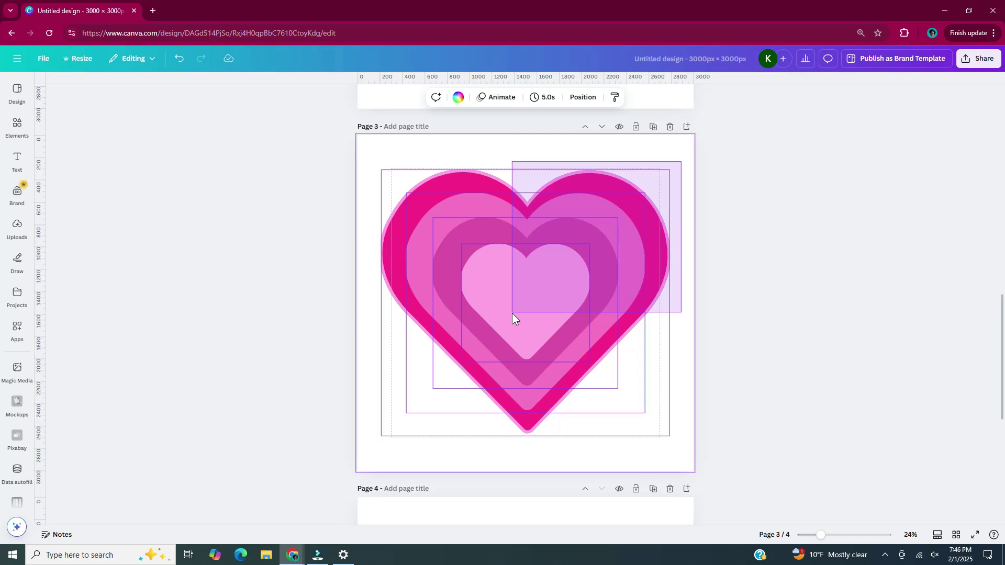
{"action": "left_click_drag", "start_coordinate": [512, 313], "coordinate": [512, 313]}
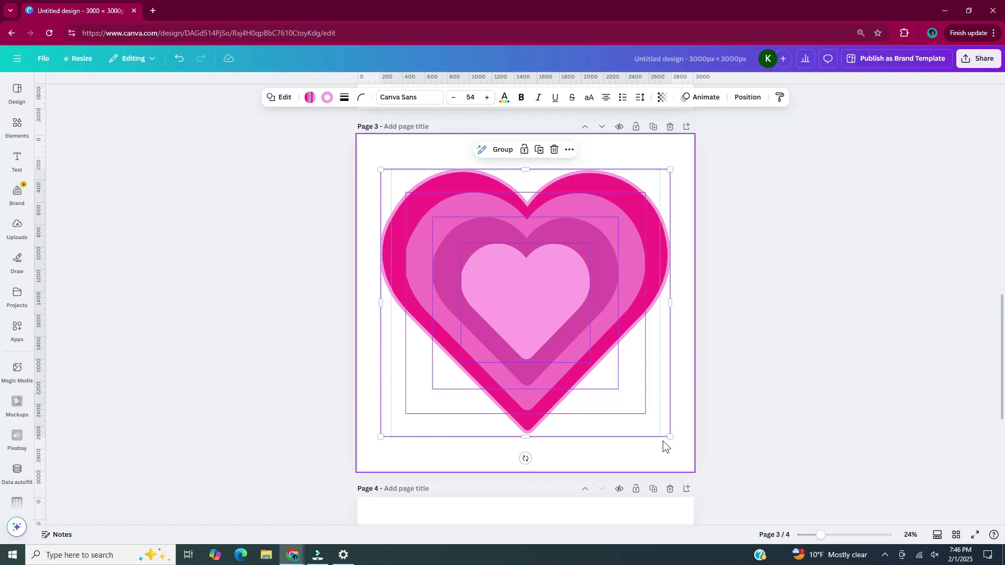
{"action": "left_click_drag", "start_coordinate": [669, 438], "coordinate": [487, 278]}
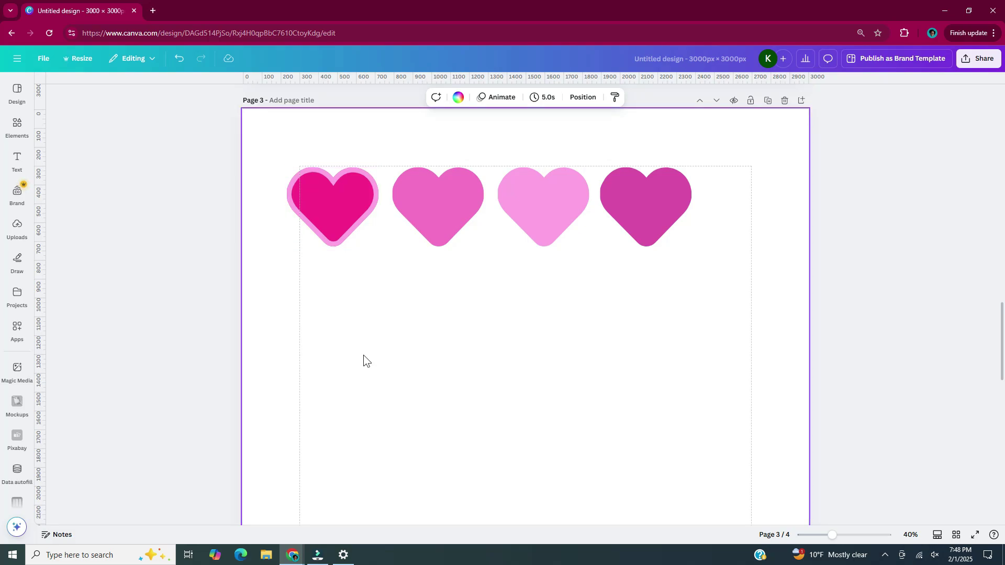
- Add a square below the hearts and reshape it into a thin horizontal band nearly as wide as the page
{"action": "key", "text": "r"}
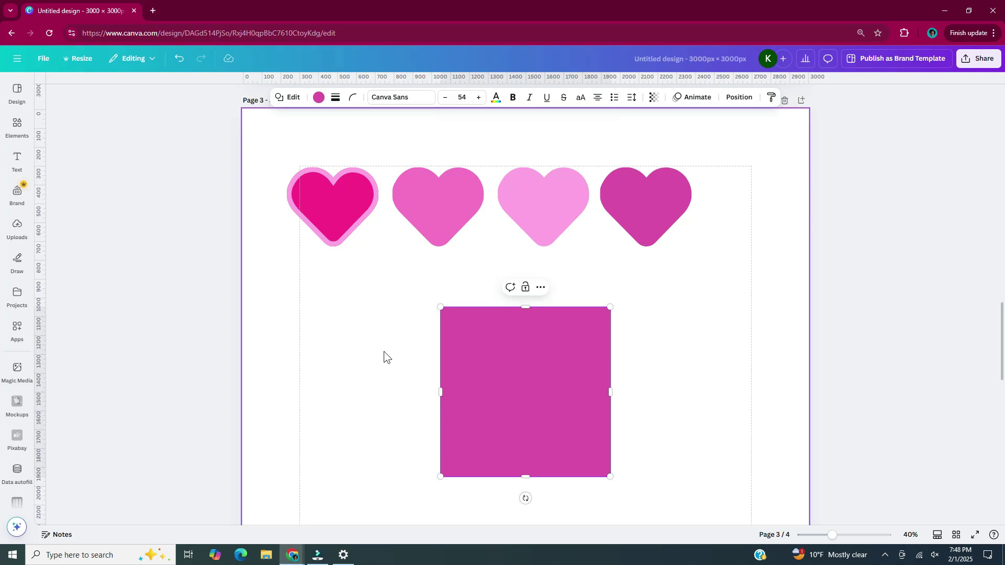
{"action": "scroll", "coordinate": [549, 332], "scroll_direction": "down", "scroll_amount": 3}
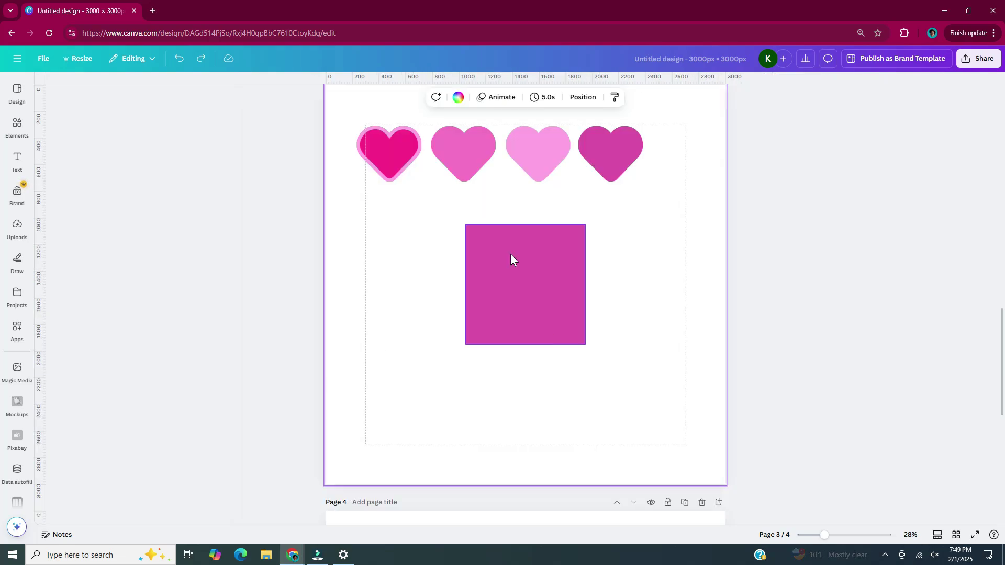
{"action": "left_click", "coordinate": [530, 285]}
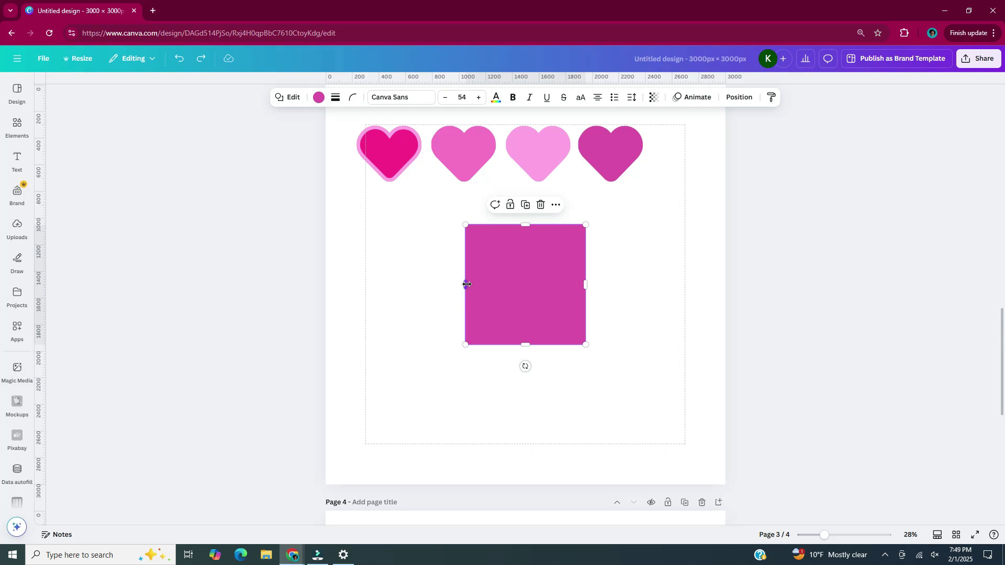
{"action": "left_click_drag", "start_coordinate": [466, 284], "coordinate": [343, 284]}
{"action": "left_click_drag", "start_coordinate": [585, 284], "coordinate": [705, 285]}
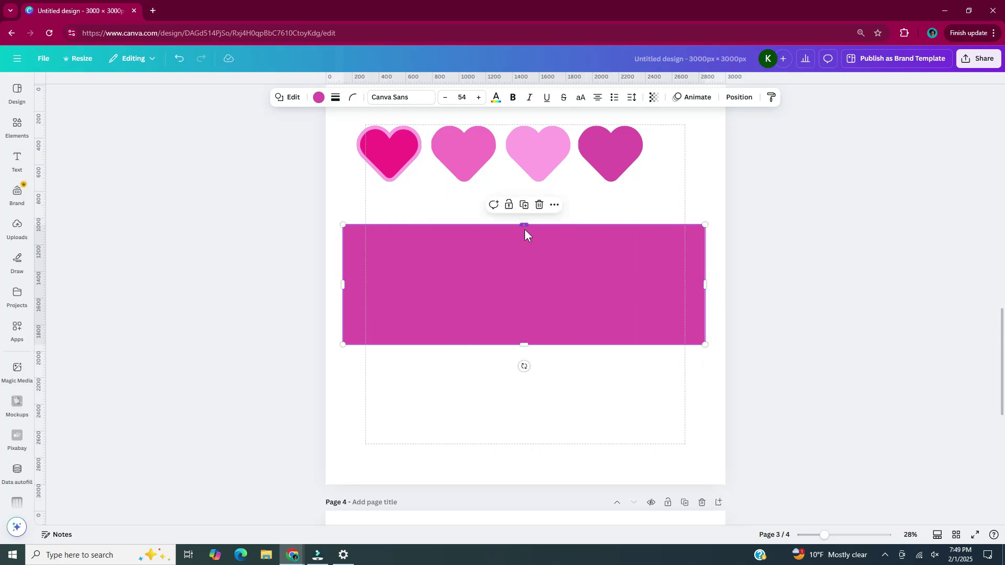
{"action": "left_click_drag", "start_coordinate": [526, 226], "coordinate": [524, 267]}
{"action": "scroll", "coordinate": [668, 220], "scroll_direction": "down", "scroll_amount": 1}
{"action": "scroll", "coordinate": [668, 219], "scroll_direction": "up", "scroll_amount": 1}
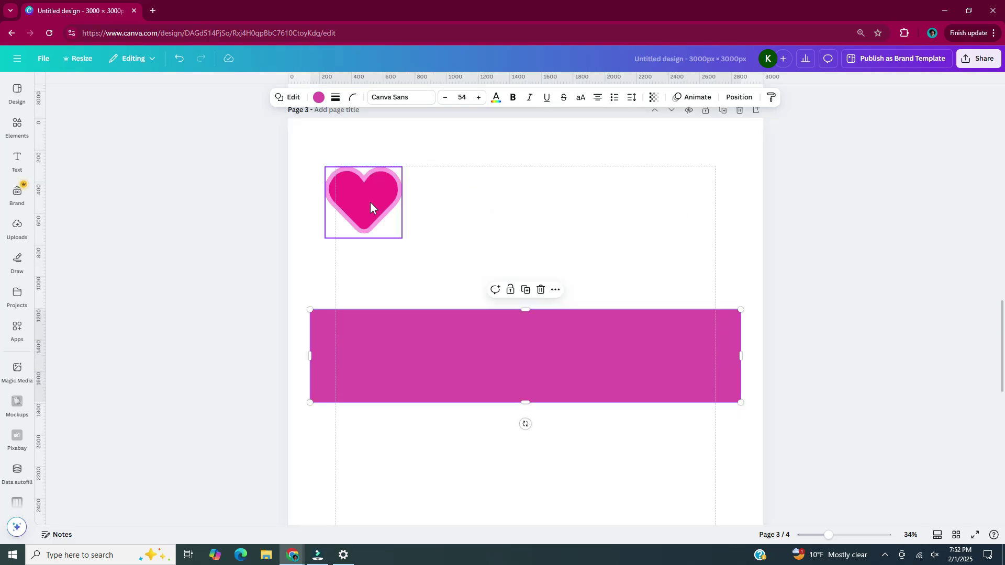
- Place the bordered hot pink heart in front of the band near its left end and fill the band with light pink
{"action": "left_click_drag", "start_coordinate": [369, 202], "coordinate": [367, 302]}
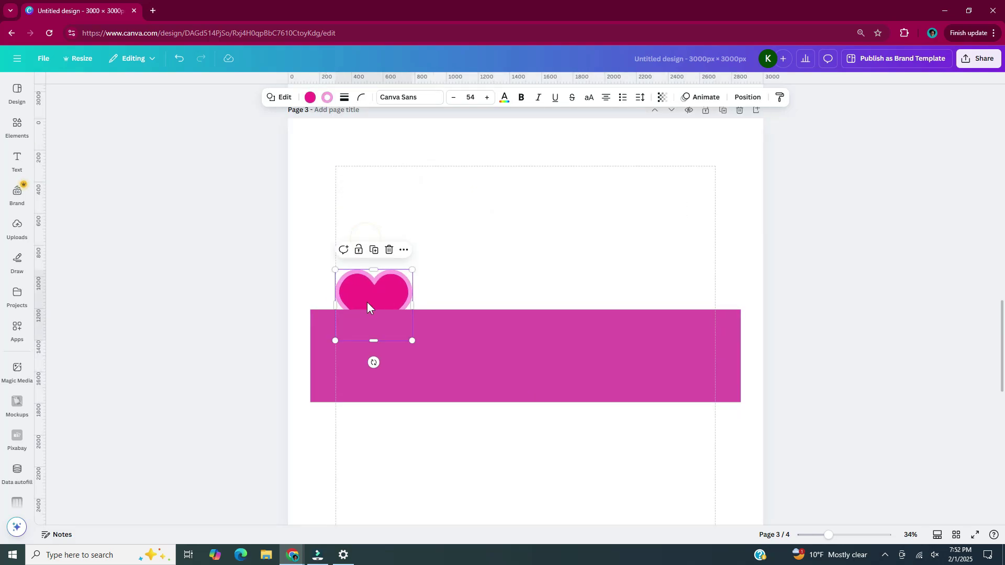
{"action": "right_click", "coordinate": [366, 302]}
{"action": "left_click", "coordinate": [574, 399]}
{"action": "left_click_drag", "start_coordinate": [375, 341], "coordinate": [374, 352]}
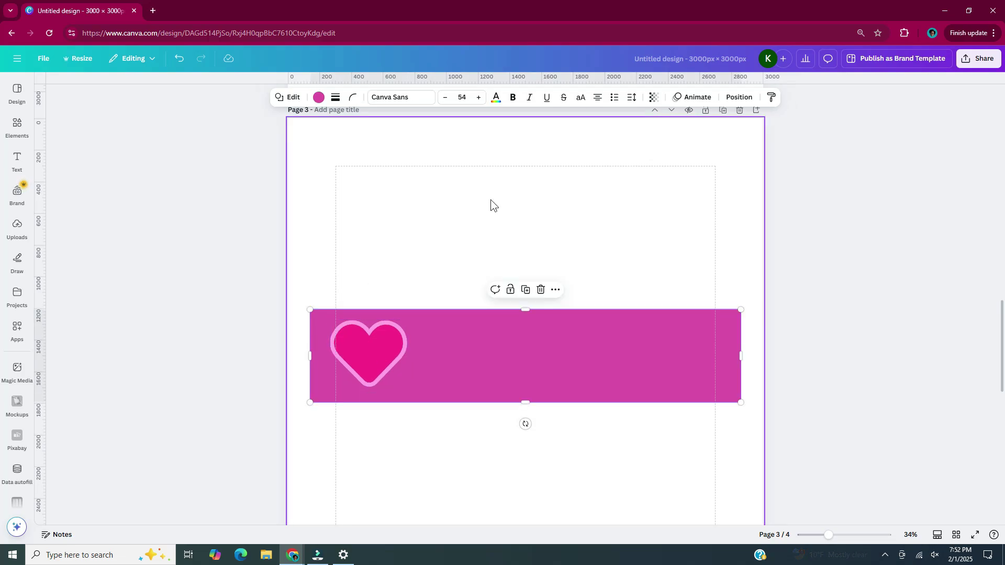
{"action": "left_click", "coordinate": [320, 99]}
{"action": "left_click", "coordinate": [77, 186]}
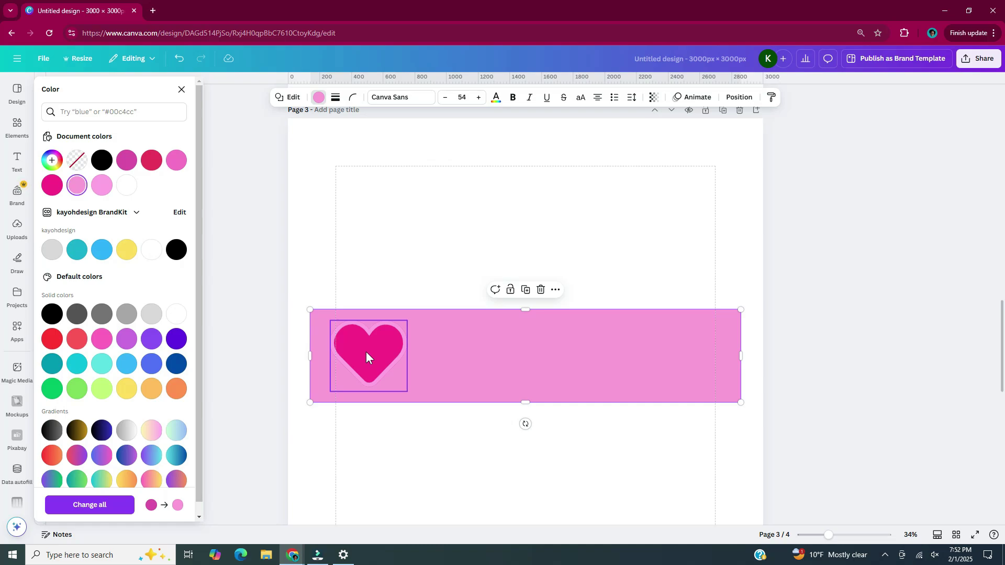
- Give the heart on the band a black border with short dashes and weight 9
{"action": "key", "text": "ctrl+z"}
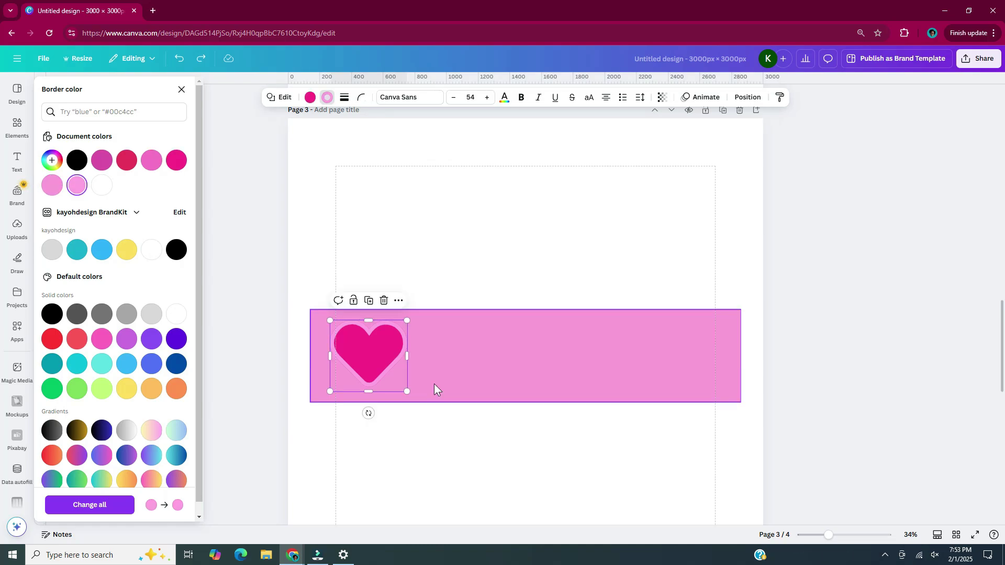
{"action": "key", "text": "ctrl+y"}
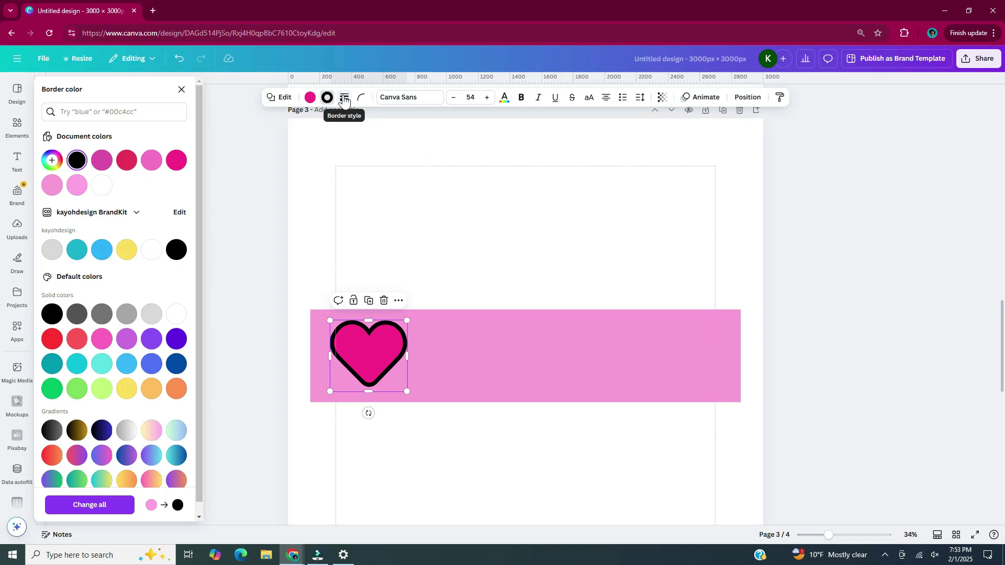
{"action": "left_click", "coordinate": [344, 100]}
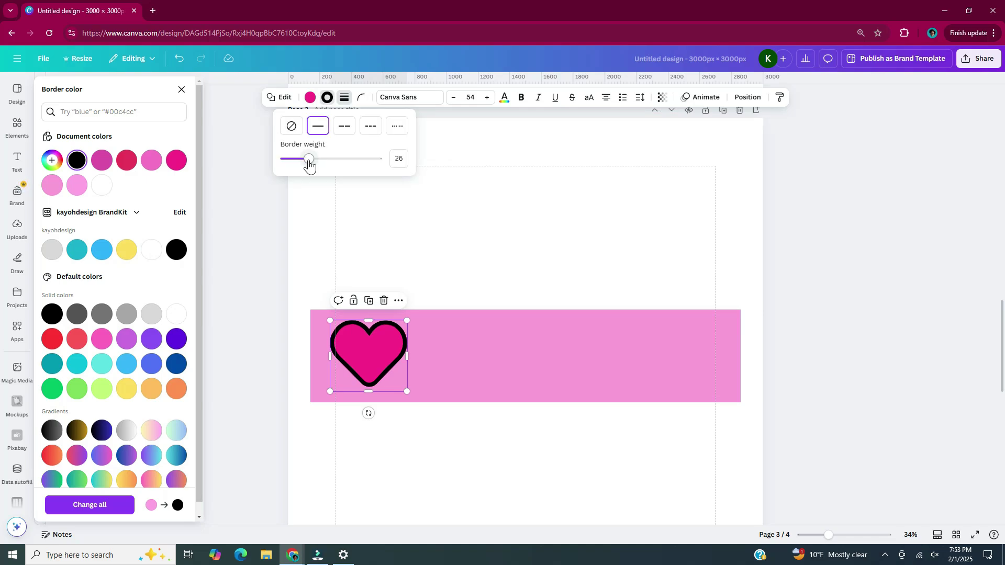
{"action": "left_click_drag", "start_coordinate": [309, 160], "coordinate": [294, 160]}
{"action": "left_click", "coordinate": [371, 126]}
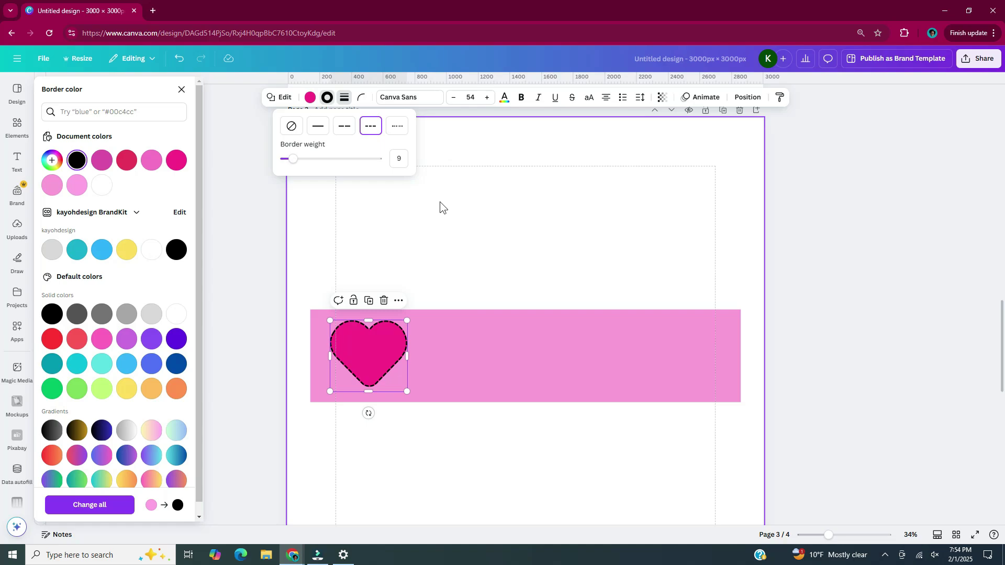
{"action": "left_click", "coordinate": [440, 202]}
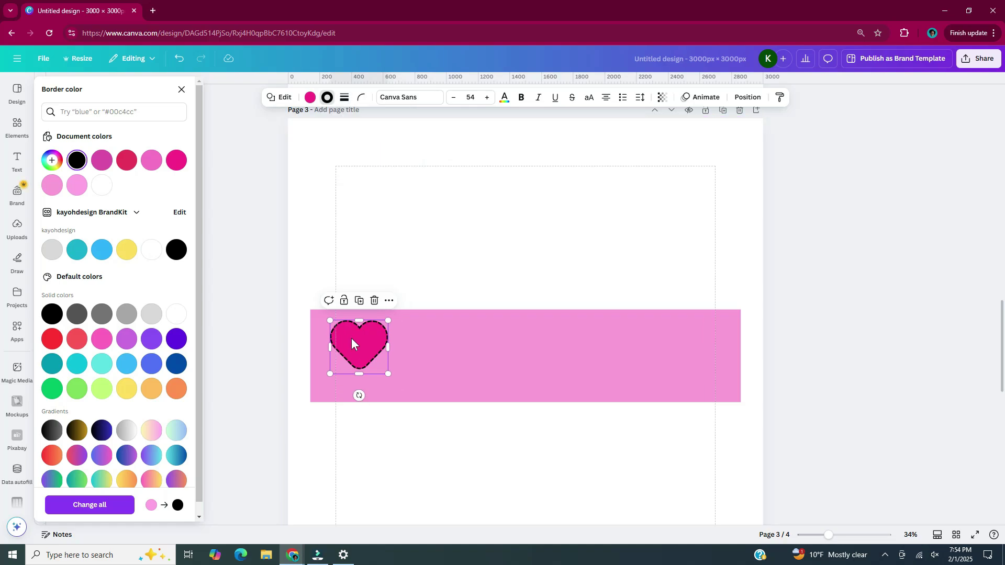
- Centre a smaller version of the dashed heart vertically on the band and duplicate it five times, moving the last copy to the right end
{"action": "left_click_drag", "start_coordinate": [358, 342], "coordinate": [360, 352]}
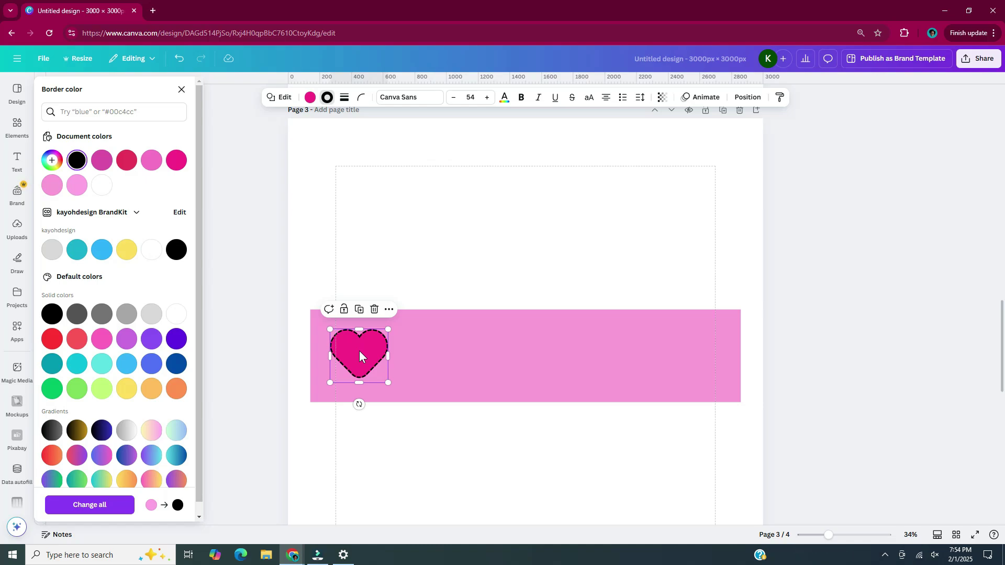
{"action": "key", "text": "ctrl+d"}
{"action": "key", "text": "ctrl+d"}
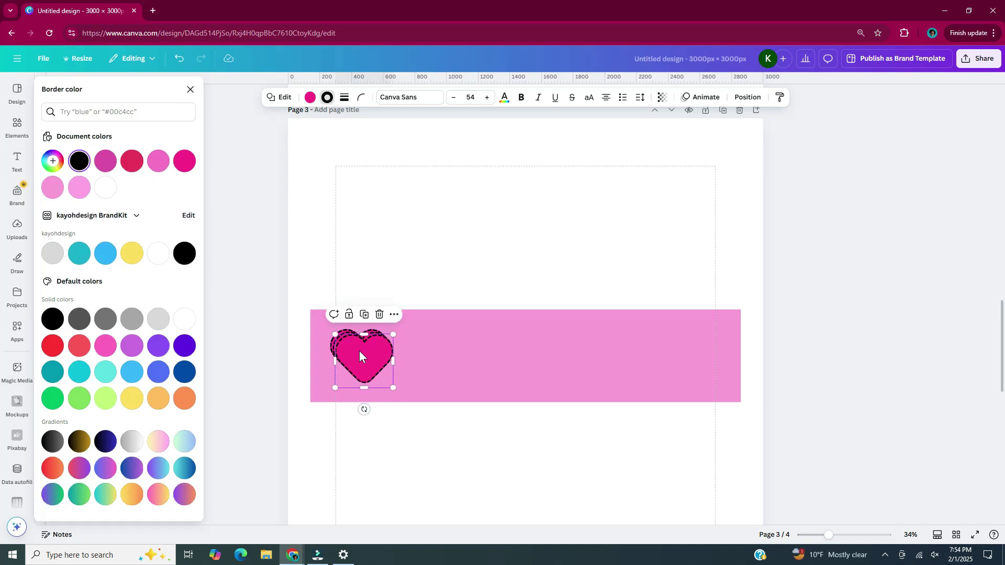
{"action": "key", "text": "ctrl+d"}
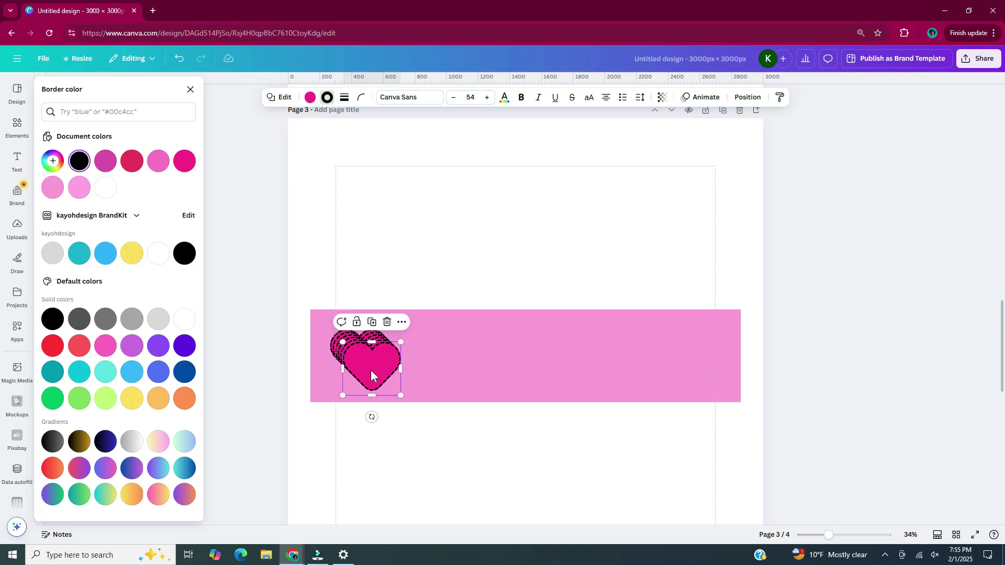
{"action": "left_click_drag", "start_coordinate": [372, 375], "coordinate": [698, 358]}
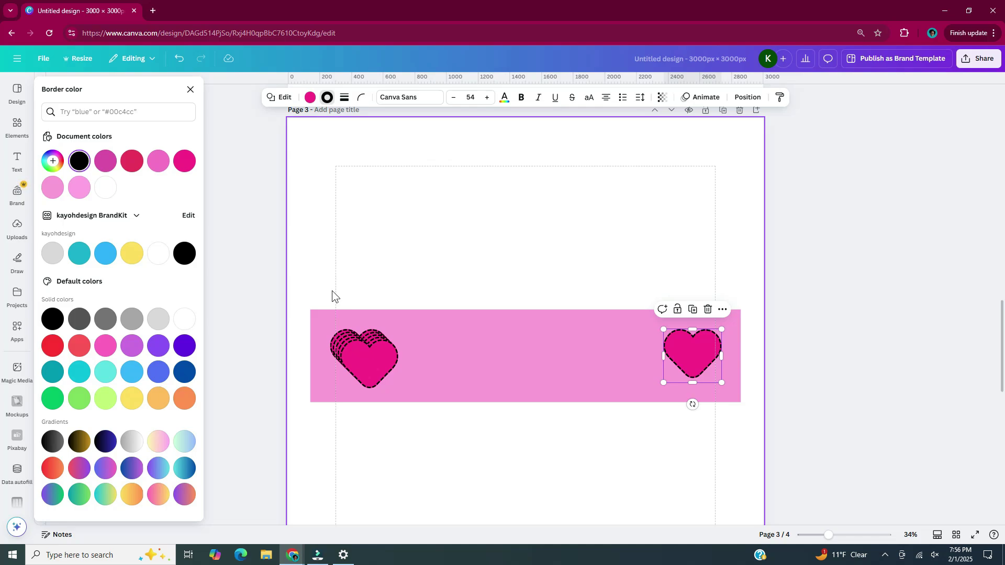
- Select the six dashed hearts without the band and space them evenly in a level row with Tidy up
{"action": "left_click_drag", "start_coordinate": [324, 284], "coordinate": [711, 407]}
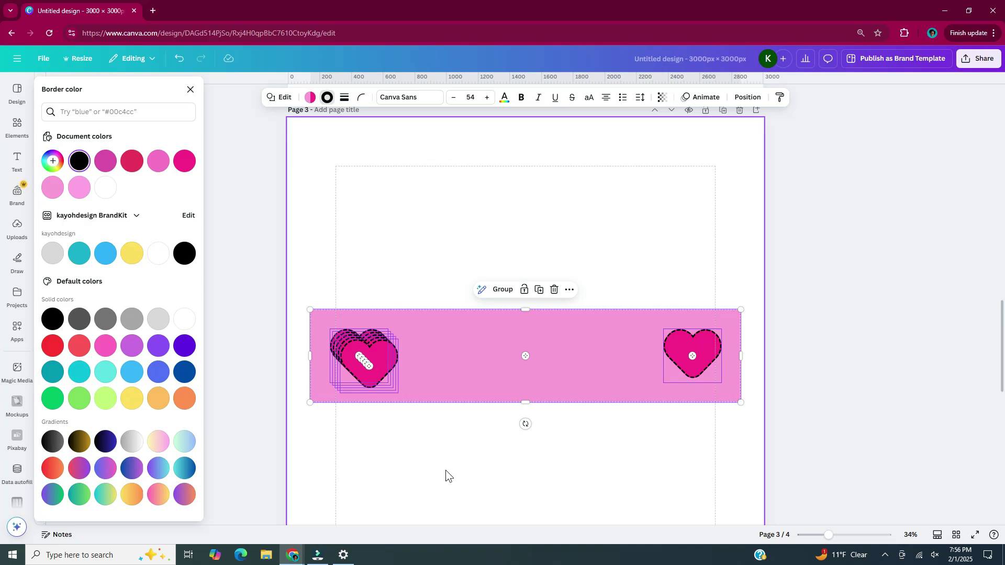
{"action": "left_click", "coordinate": [576, 382]}
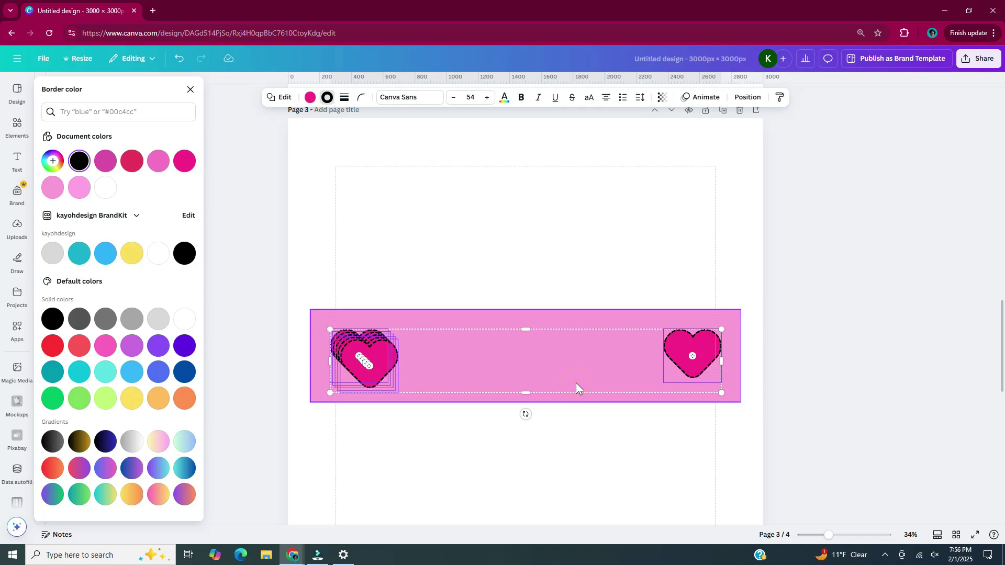
{"action": "right_click", "coordinate": [385, 360]}
{"action": "mouse_move", "coordinate": [482, 420]}
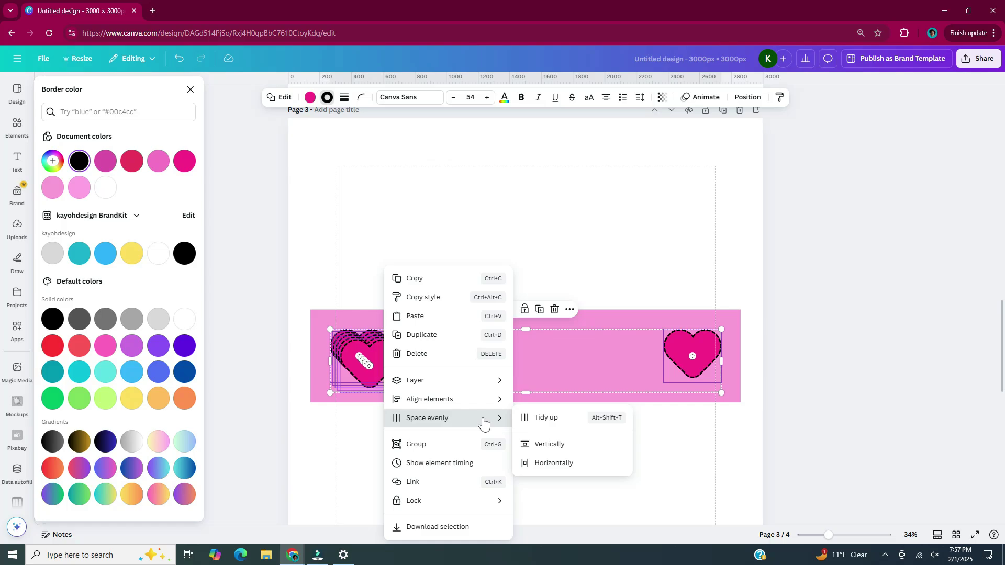
{"action": "left_click", "coordinate": [561, 417]}
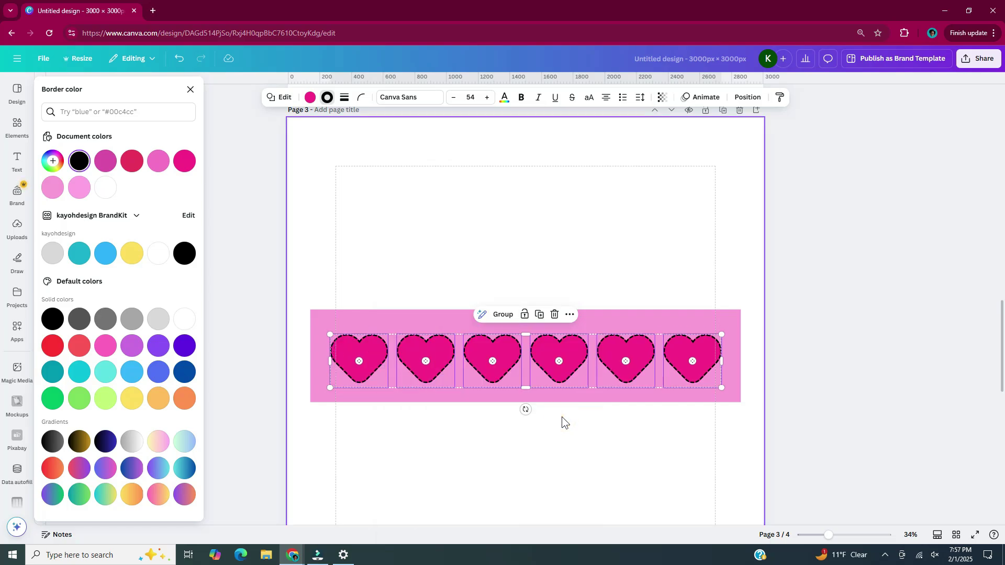
{"action": "left_click", "coordinate": [561, 416]}
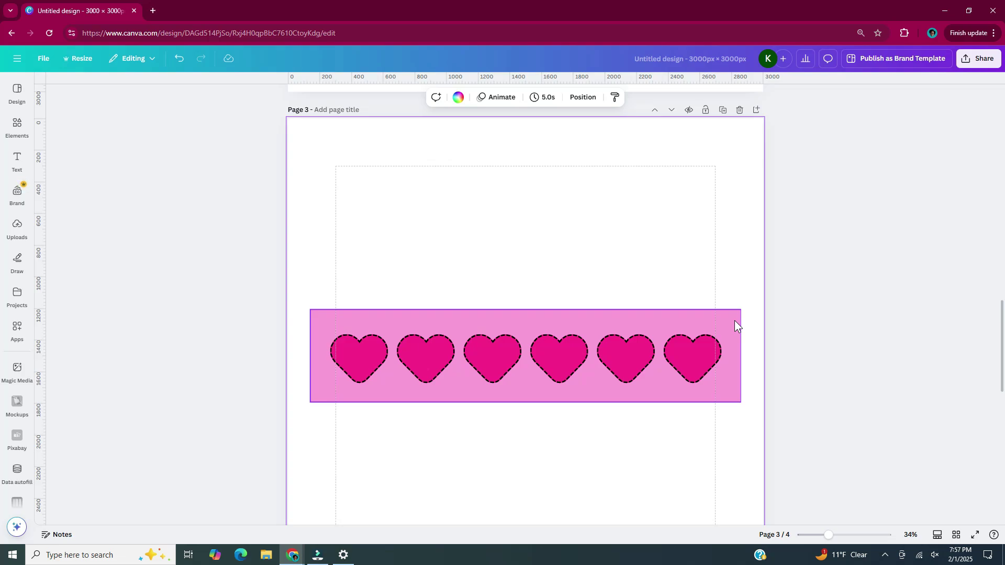
- Move the pink band slightly down so it is vertically centred behind the row of hearts
{"action": "left_click_drag", "start_coordinate": [593, 315], "coordinate": [594, 321]}
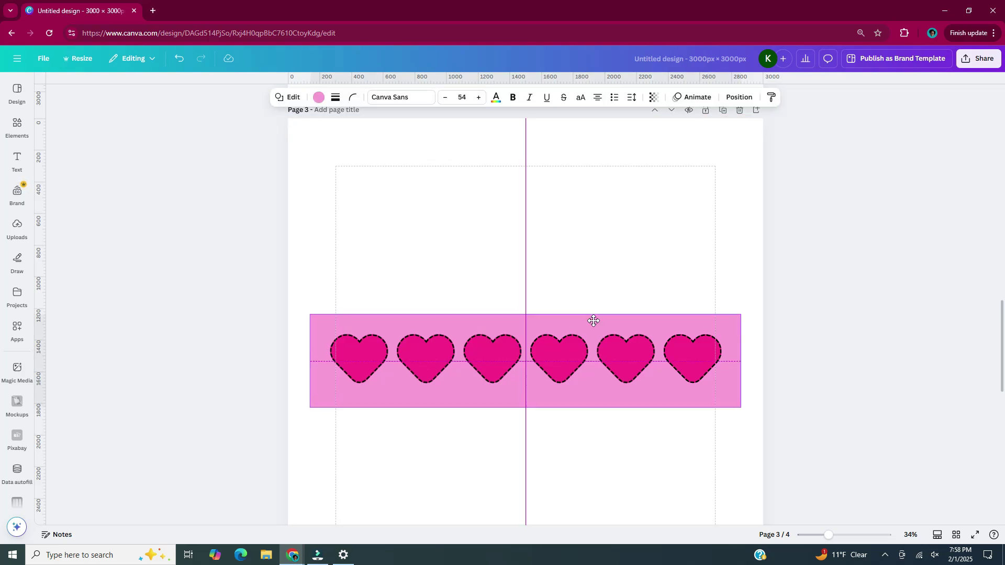
{"action": "key", "text": "ctrl+minus"}
{"action": "left_click", "coordinate": [674, 391]}
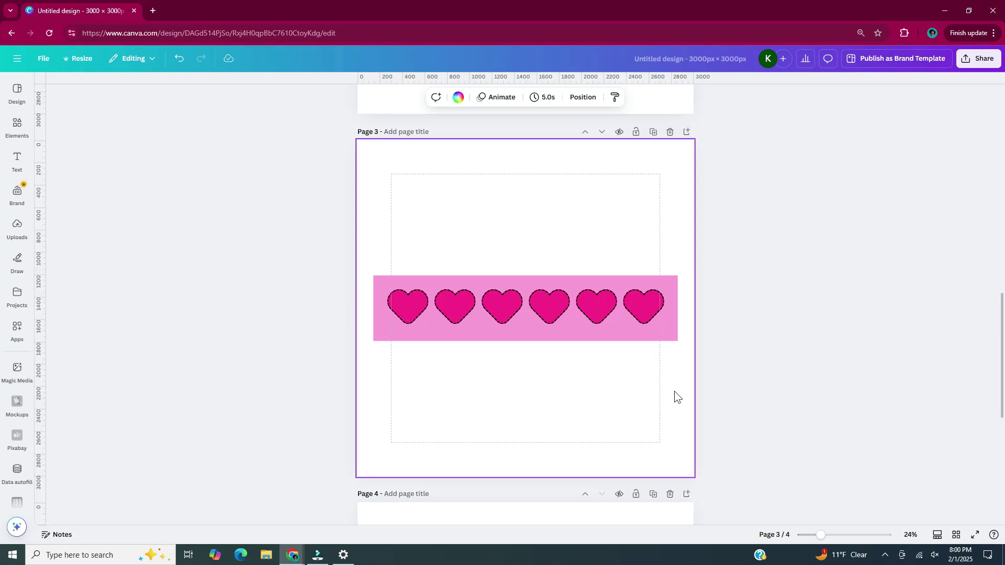
- Duplicate the layered heart page 2 and move the copy down to become page 4
{"action": "scroll", "coordinate": [671, 244], "scroll_direction": "up", "scroll_amount": 5}
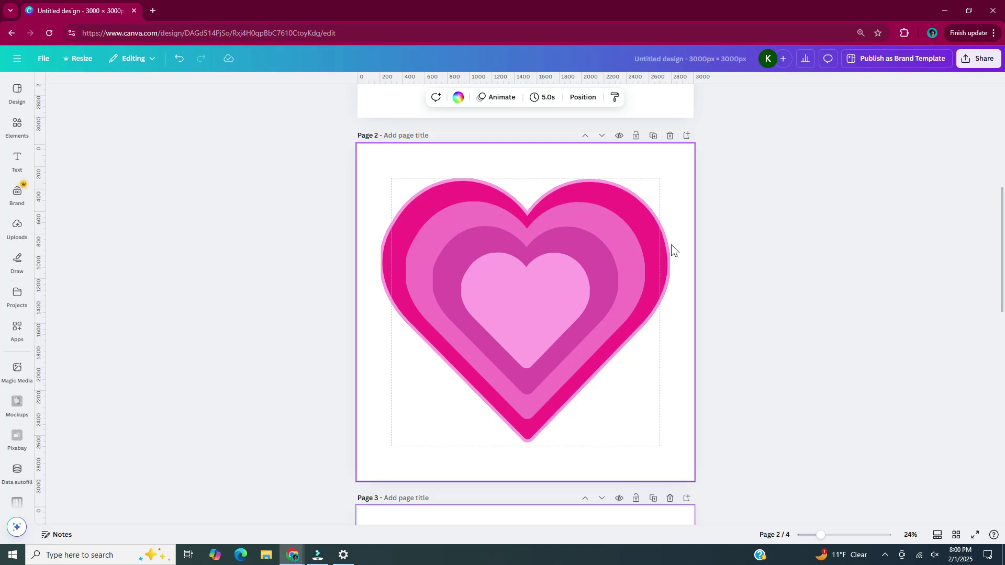
{"action": "left_click", "coordinate": [654, 136]}
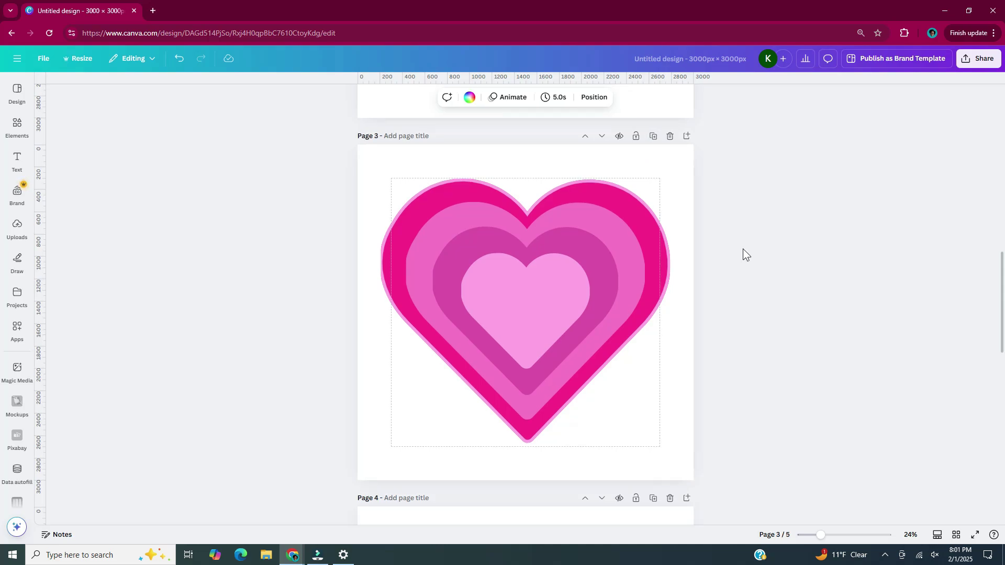
{"action": "left_click", "coordinate": [603, 138]}
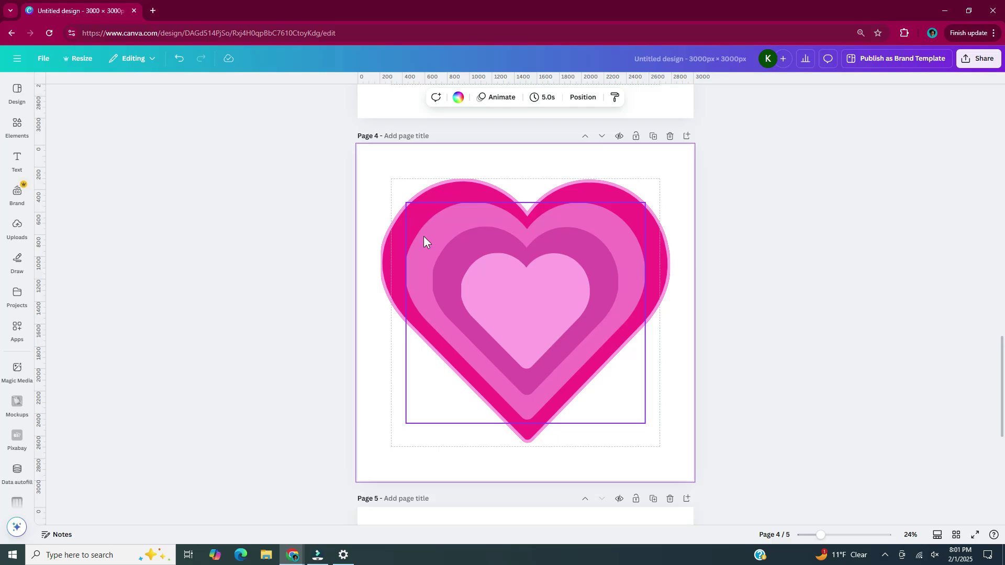
- Delete the three inner hearts on page 4 and recolour the remaining heart's fill and border to cream #FFE0BB
{"action": "key", "text": "Delete"}
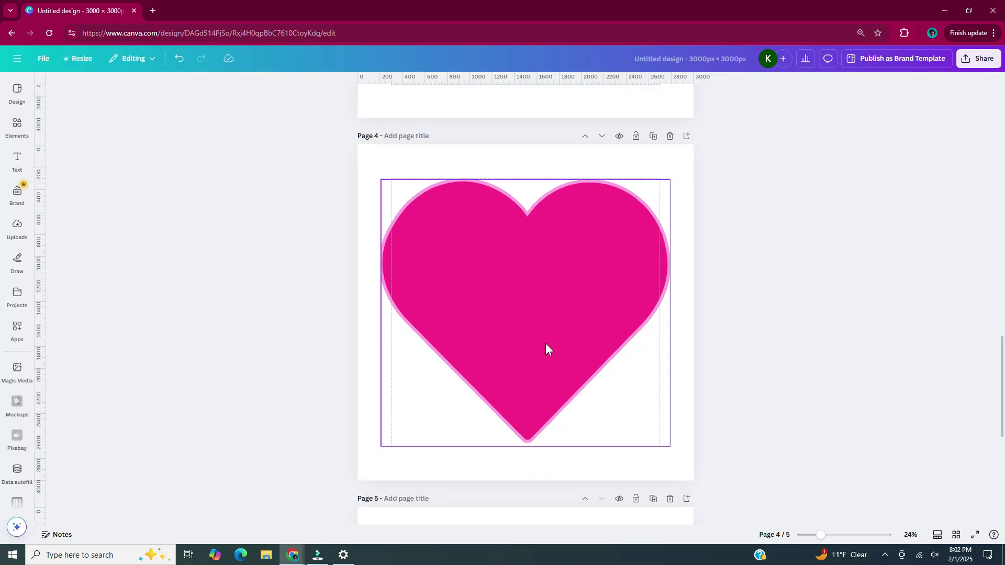
{"action": "left_click", "coordinate": [546, 344]}
{"action": "left_click", "coordinate": [310, 97]}
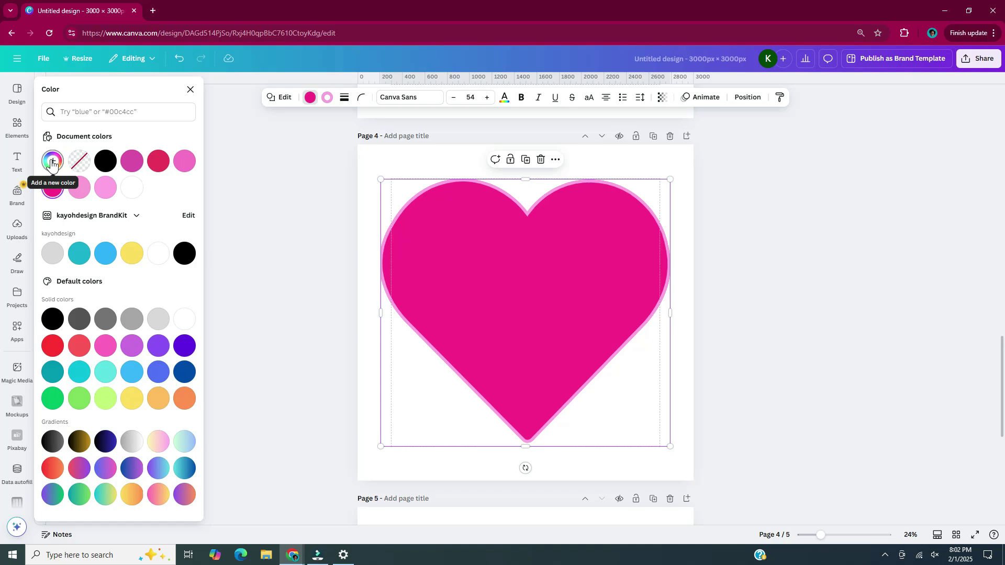
{"action": "left_click", "coordinate": [52, 162]}
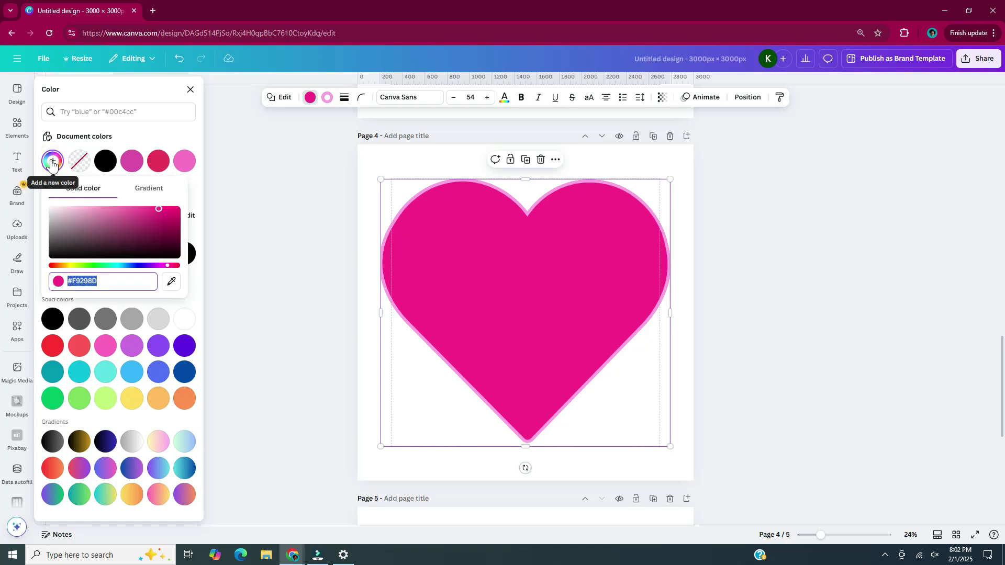
{"action": "left_click", "coordinate": [70, 265]}
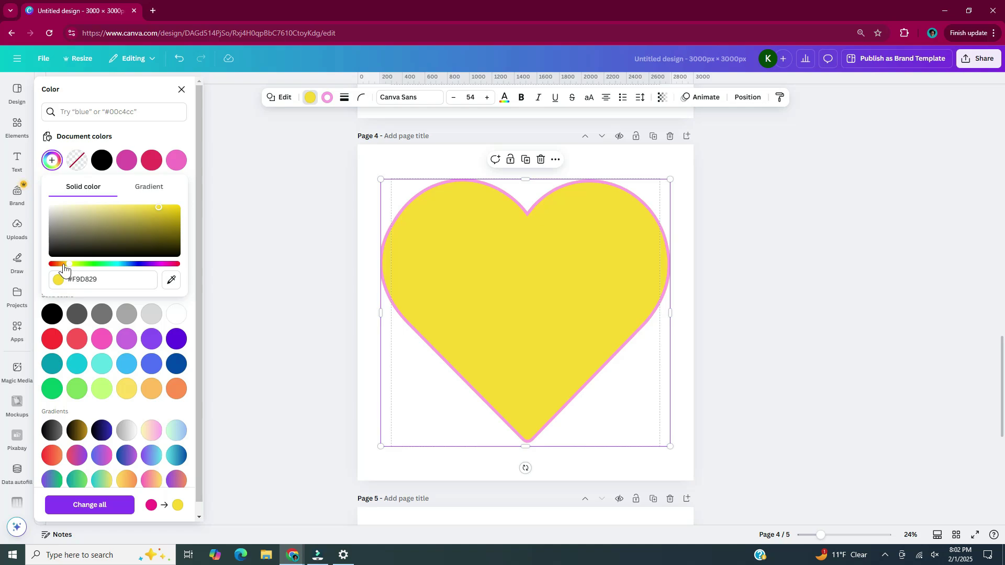
{"action": "left_click", "coordinate": [62, 265]}
{"action": "left_click_drag", "start_coordinate": [114, 215], "coordinate": [79, 211]}
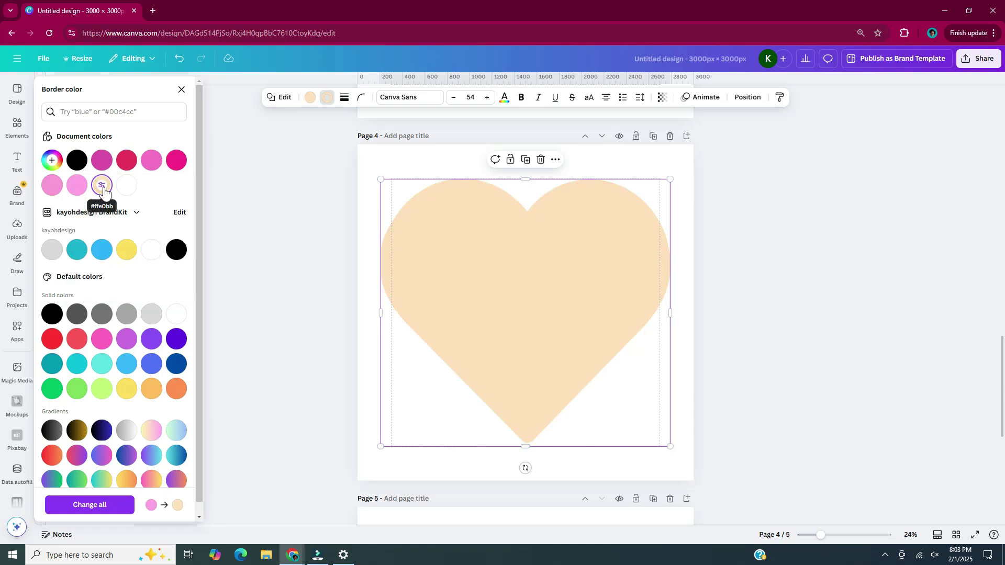
- Duplicate the cream heart on page 4, shrink the copy proportionally and centre it inside the original
{"action": "left_click", "coordinate": [274, 273]}
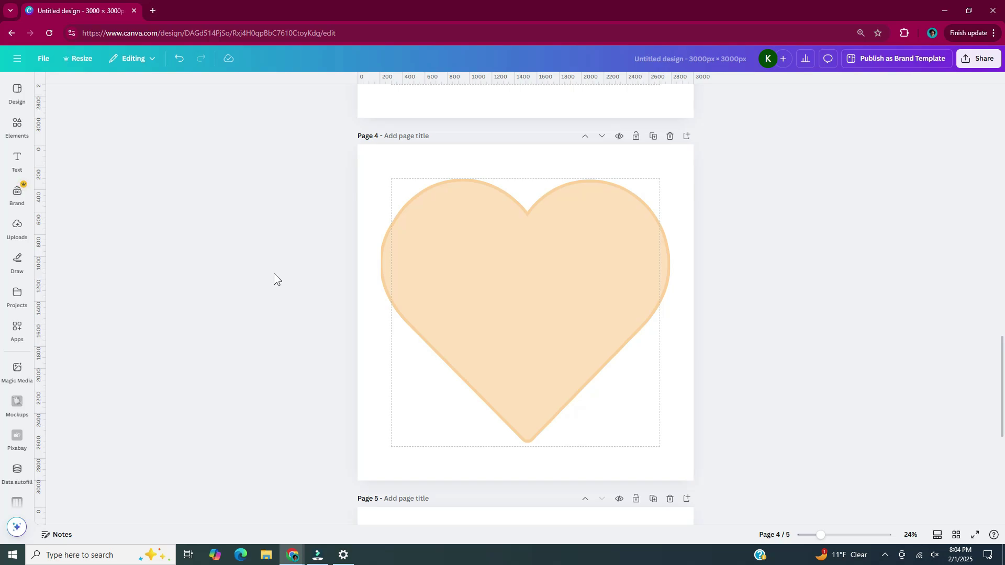
{"action": "left_click", "coordinate": [567, 310]}
{"action": "left_click_drag", "start_coordinate": [660, 446], "coordinate": [619, 399]}
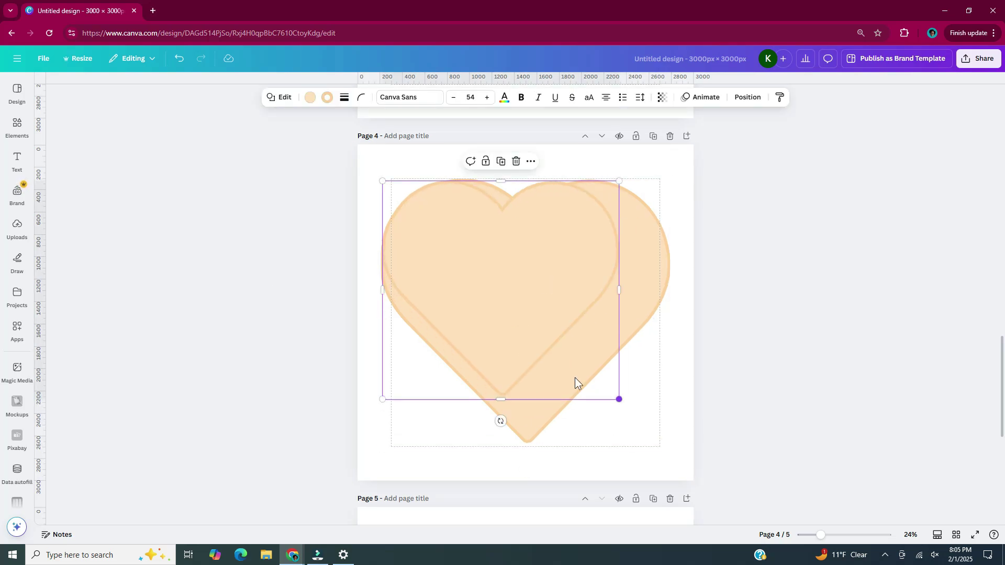
{"action": "left_click_drag", "start_coordinate": [382, 289], "coordinate": [397, 304]}
{"action": "left_click_drag", "start_coordinate": [521, 413], "coordinate": [526, 428]}
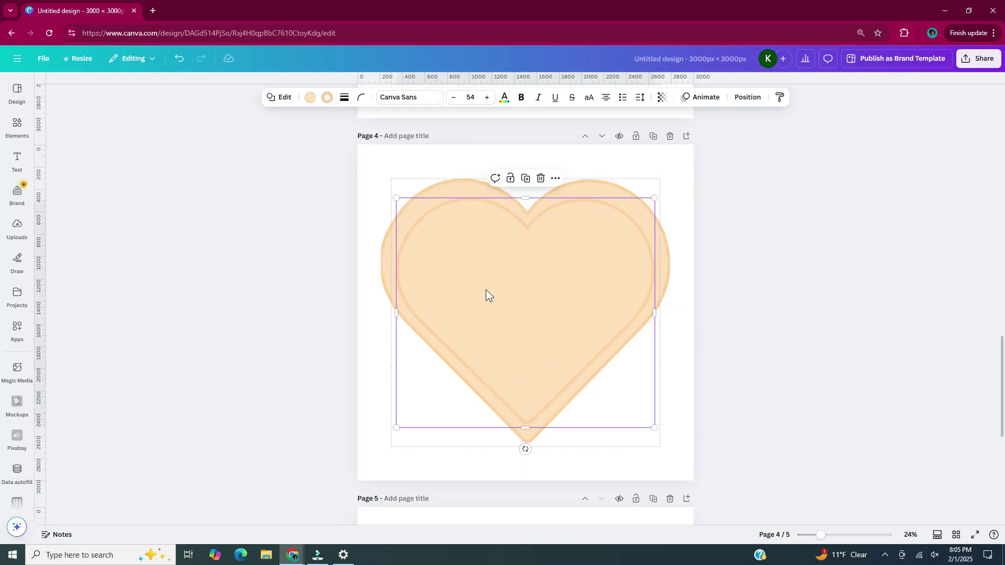
- Give the inner heart a white border and a very pale pink fill
{"action": "left_click", "coordinate": [327, 98]}
{"action": "left_click", "coordinate": [157, 189]}
{"action": "left_click", "coordinate": [310, 98]}
{"action": "left_click", "coordinate": [78, 184]}
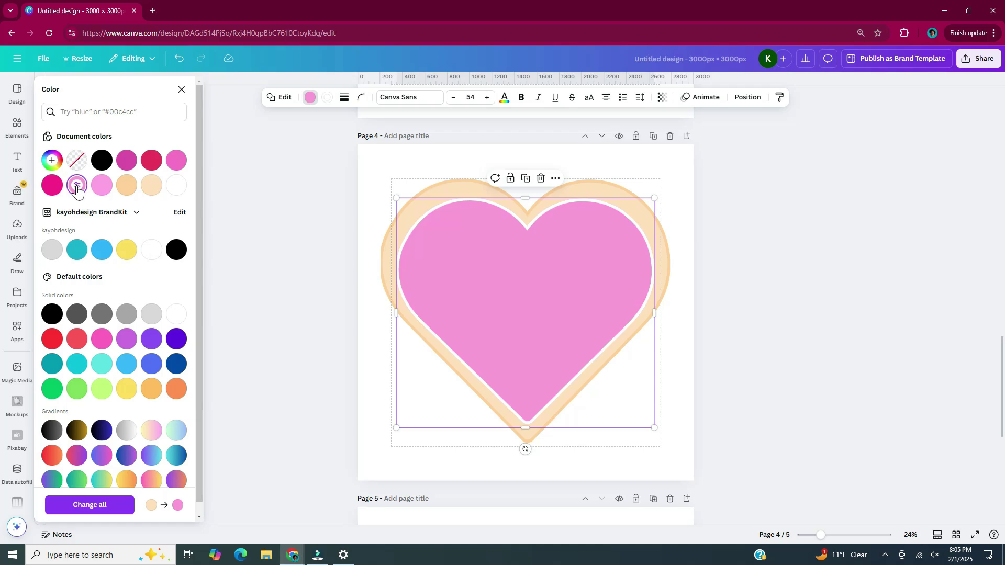
{"action": "left_click", "coordinate": [78, 185]}
{"action": "left_click_drag", "start_coordinate": [68, 217], "coordinate": [58, 212]}
- Adjust the border weight of the inner heart to a thin white outline
{"action": "left_click", "coordinate": [344, 97]}
{"action": "left_click_drag", "start_coordinate": [293, 159], "coordinate": [300, 162]}
{"action": "left_click", "coordinate": [344, 98]}
{"action": "left_click", "coordinate": [344, 97]}
{"action": "left_click", "coordinate": [495, 286]}
{"action": "left_click", "coordinate": [361, 340]}
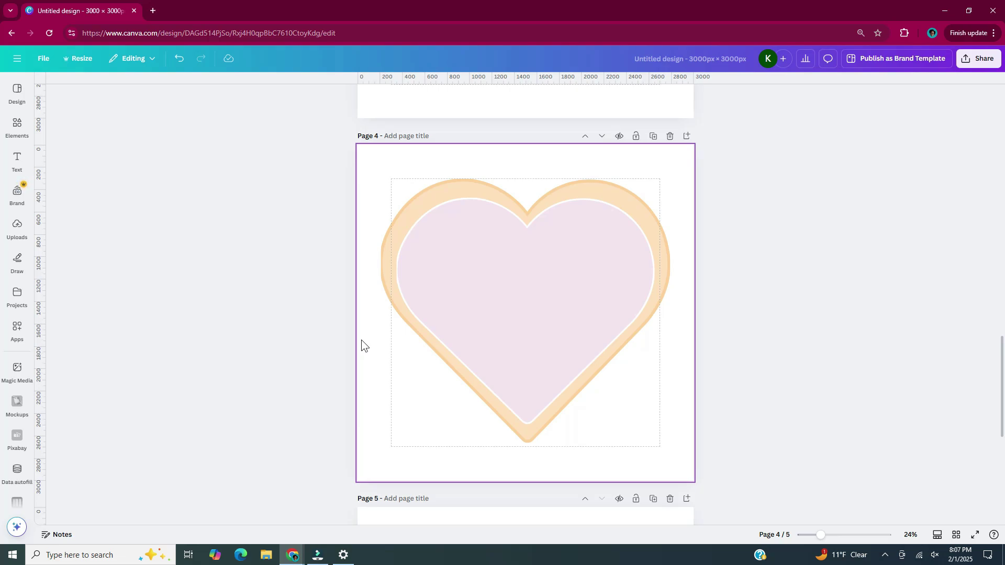
- Add a horizontal line in the middle of the inner heart and set its line weight to 28
{"action": "key", "text": "l"}
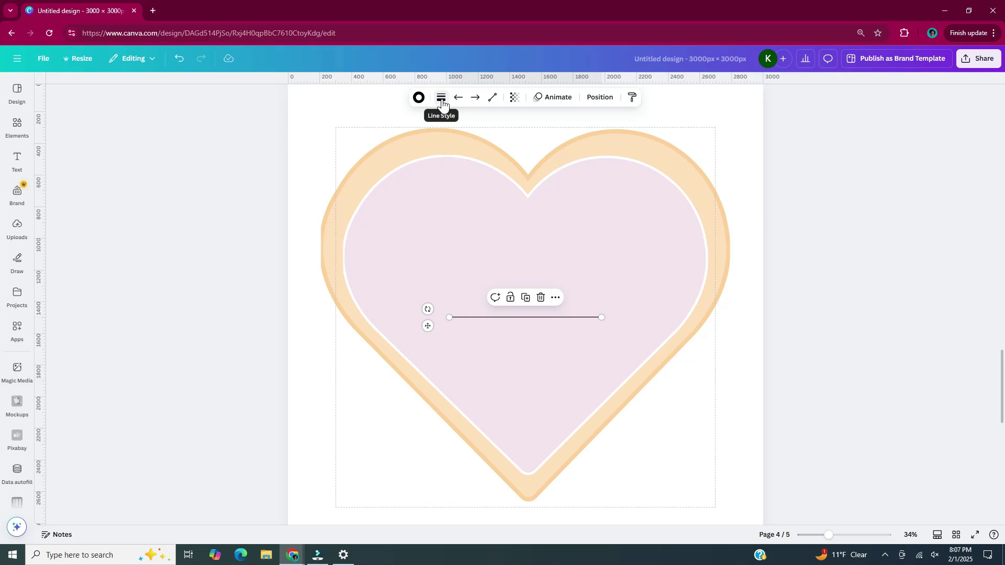
{"action": "left_click", "coordinate": [442, 101]}
{"action": "left_click_drag", "start_coordinate": [379, 184], "coordinate": [407, 183]}
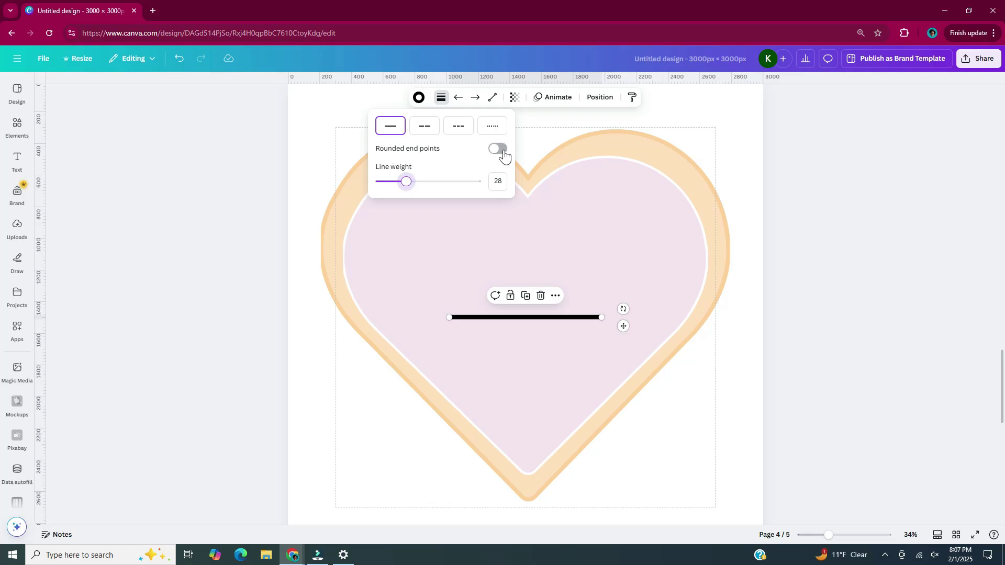
- Turn on rounded end points for the black line, shorten it to about 130 px and tilt it into a sprinkle
{"action": "left_click", "coordinate": [498, 150]}
{"action": "left_click", "coordinate": [511, 329]}
{"action": "scroll", "coordinate": [511, 329], "scroll_direction": "up", "scroll_amount": 5}
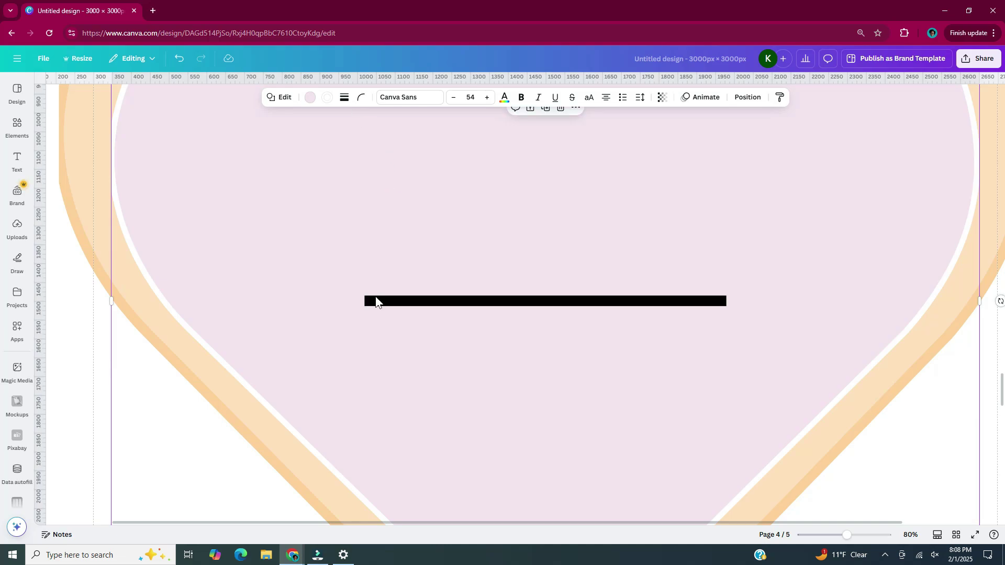
{"action": "left_click", "coordinate": [344, 97]}
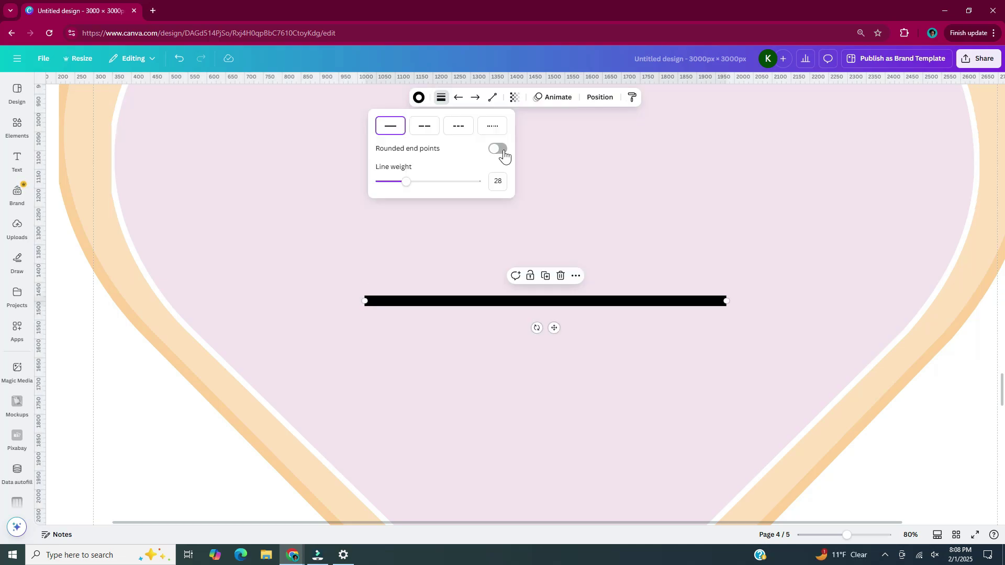
{"action": "left_click", "coordinate": [504, 155]}
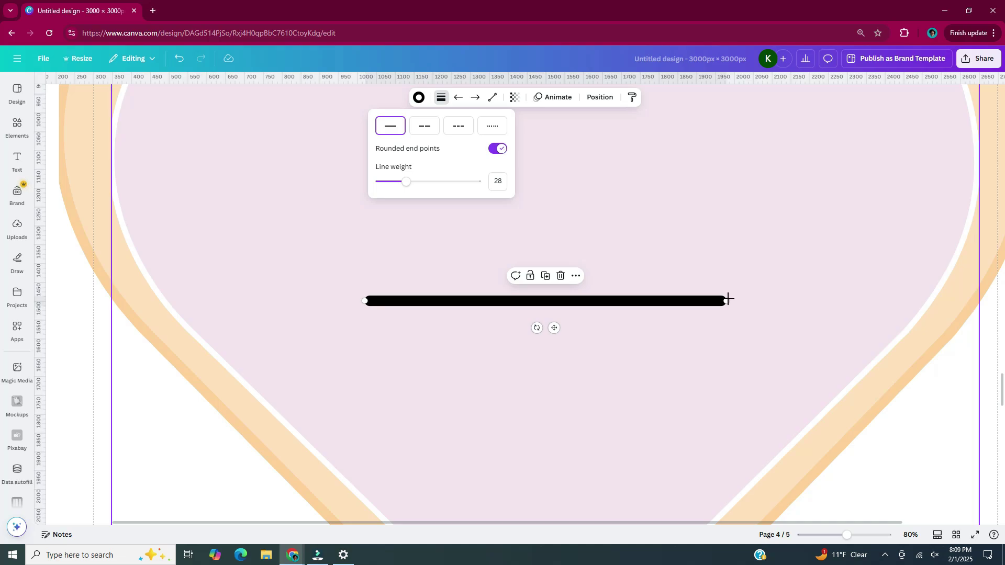
{"action": "left_click_drag", "start_coordinate": [727, 301], "coordinate": [415, 303]}
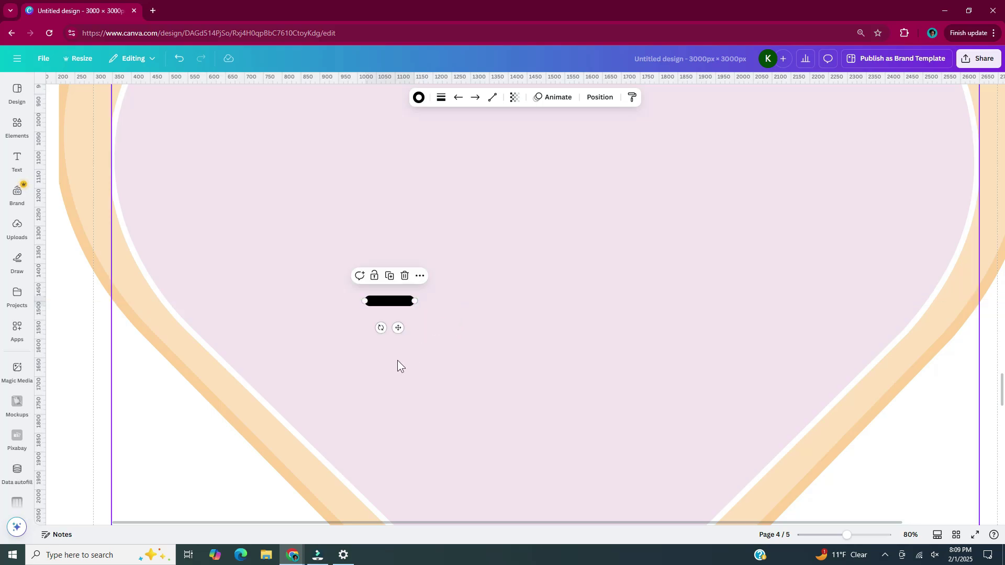
{"action": "left_click_drag", "start_coordinate": [365, 301], "coordinate": [373, 276]}
- Lock the cream outer heart and the pale pink inner heart together in place
{"action": "scroll", "coordinate": [439, 319], "scroll_direction": "down", "scroll_amount": 5}
{"action": "scroll", "coordinate": [439, 319], "scroll_direction": "down", "scroll_amount": 1}
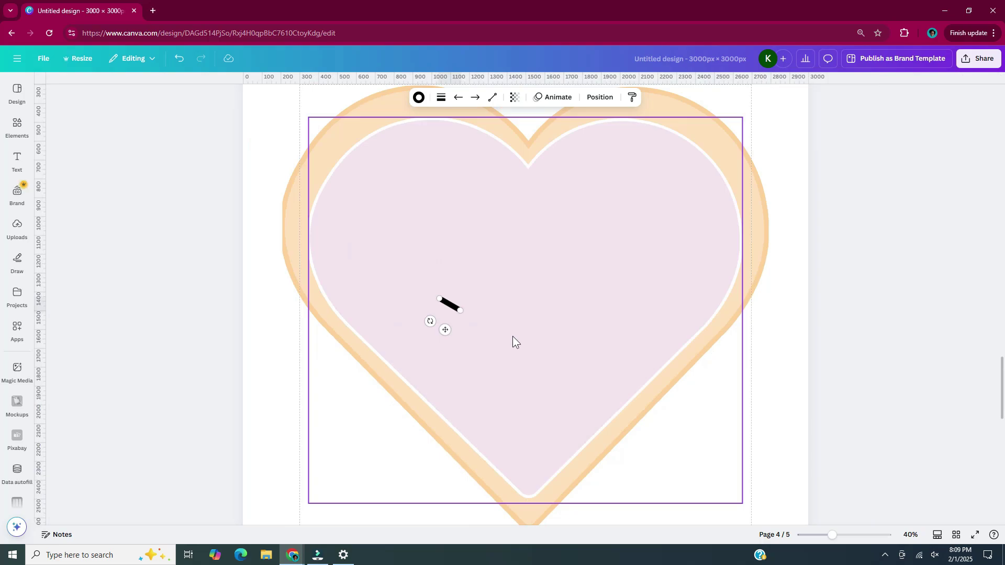
{"action": "scroll", "coordinate": [733, 376], "scroll_direction": "down", "scroll_amount": 1}
{"action": "left_click_drag", "start_coordinate": [301, 193], "coordinate": [389, 319]}
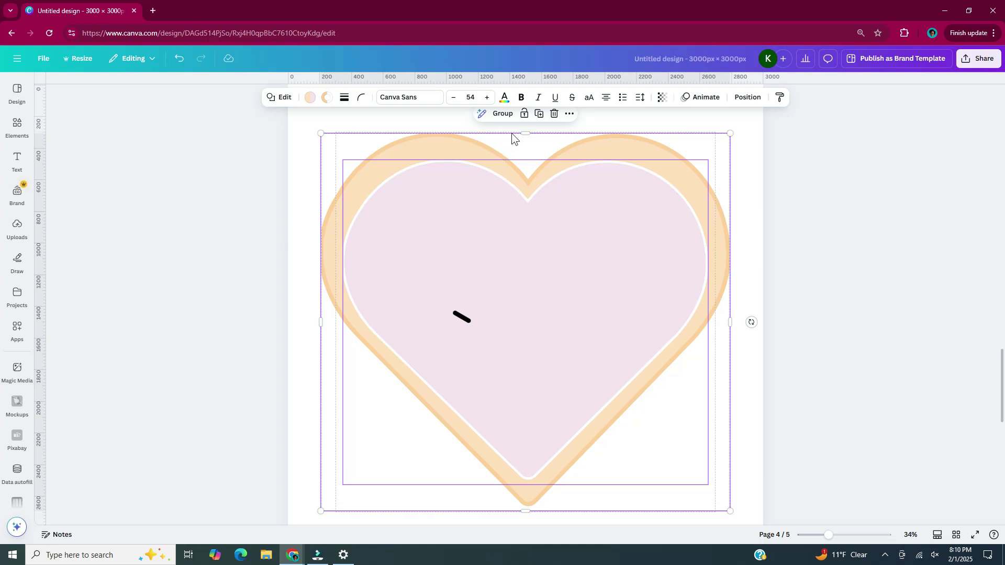
{"action": "left_click", "coordinate": [524, 113]}
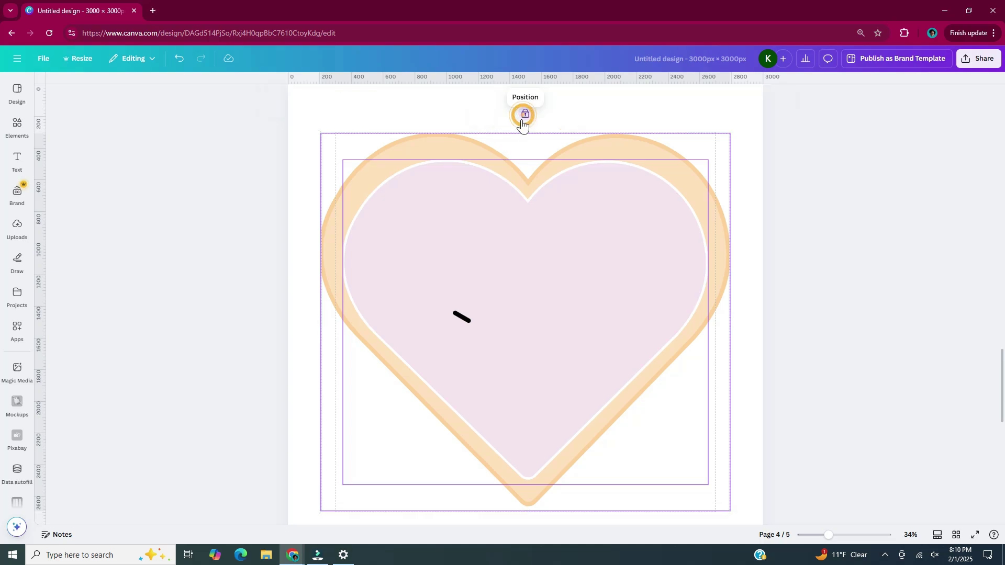
- Duplicate the black dash at varied angles and positions to build a scattered cluster of sixteen sprinkles on the inner heart
{"action": "left_click", "coordinate": [465, 322]}
{"action": "key", "text": "ctrl+d"}
{"action": "left_click_drag", "start_coordinate": [337, 276], "coordinate": [541, 349]}
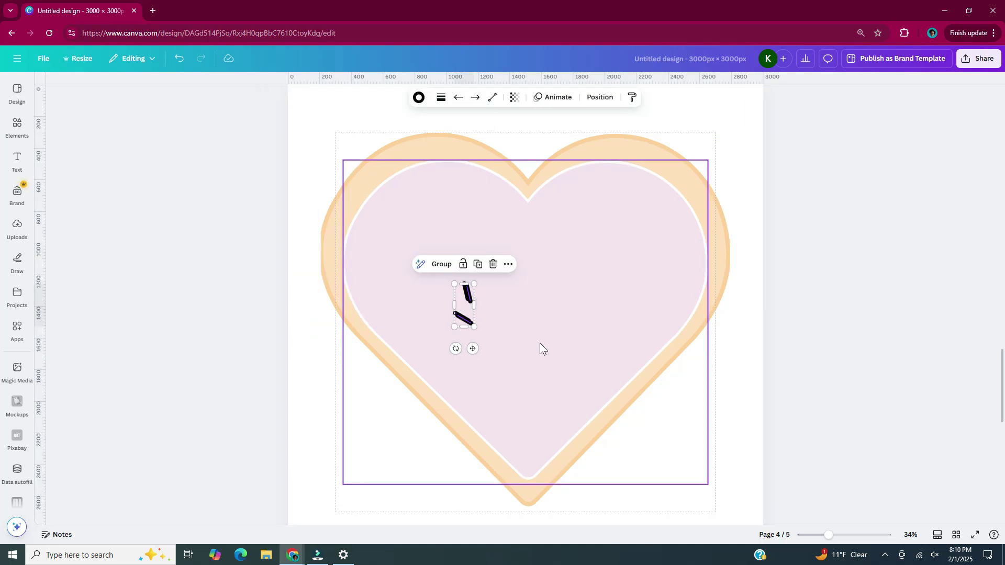
{"action": "key", "text": "ctrl+d"}
{"action": "mouse_move", "coordinate": [415, 332]}
{"action": "left_mouse_down"}
{"action": "mouse_move", "coordinate": [483, 302]}
{"action": "mouse_move", "coordinate": [503, 262]}
{"action": "mouse_move", "coordinate": [534, 241]}
{"action": "left_mouse_up"}
{"action": "key", "text": "ctrl+d"}
{"action": "key", "text": "ctrl+d"}
{"action": "key", "text": "ctrl+d"}
- Recolour four of the black sprinkles magenta and three others hot pink using the document colors
{"action": "scroll", "coordinate": [420, 426], "scroll_direction": "up", "scroll_amount": 3}
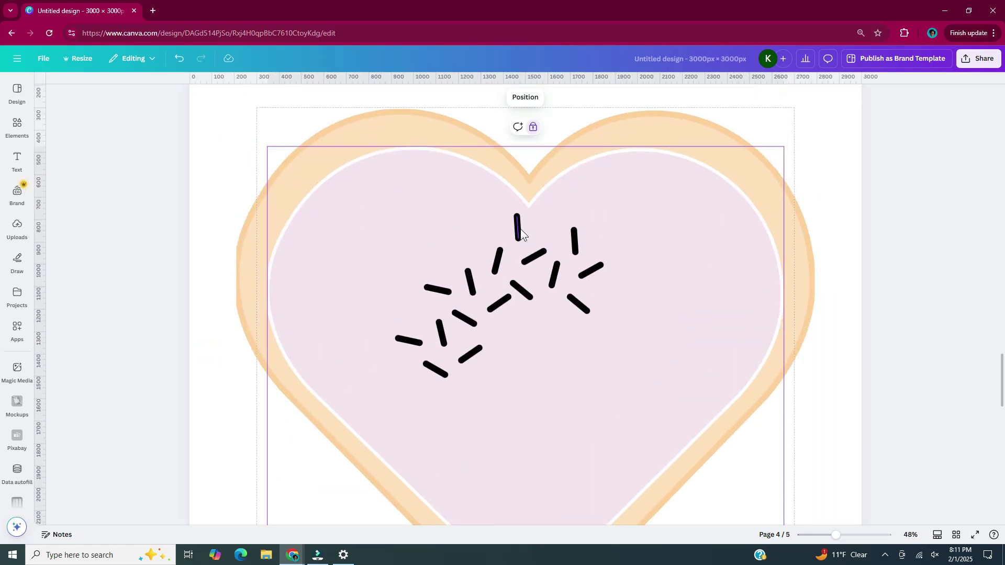
{"action": "left_click", "coordinate": [517, 228]}
{"action": "left_click", "coordinate": [417, 97]}
{"action": "left_click", "coordinate": [185, 161]}
{"action": "left_click", "coordinate": [578, 304], "text": "shift"}
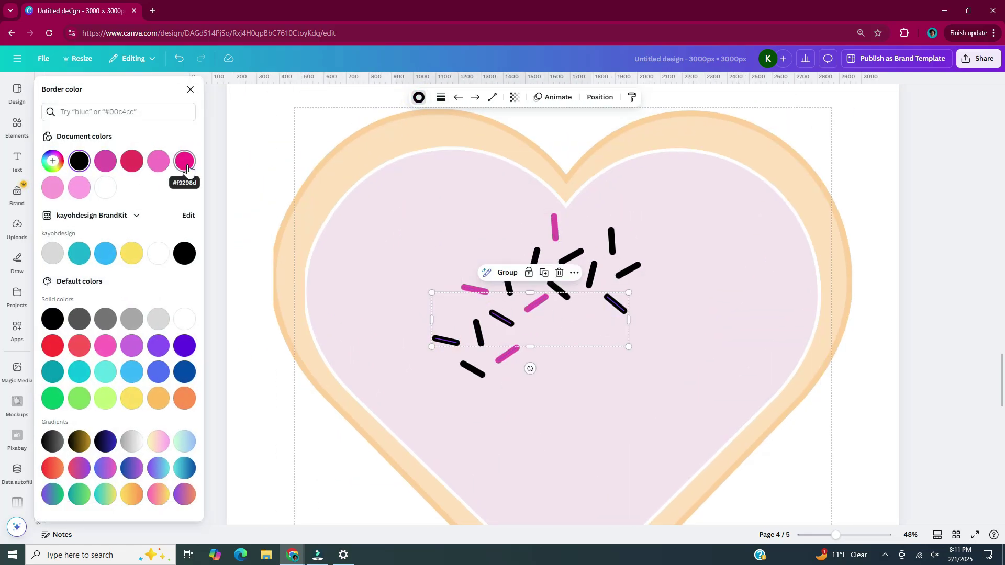
{"action": "left_click", "coordinate": [187, 169]}
- Recolour three more of the black sprinkles light pink
{"action": "left_click", "coordinate": [591, 274]}
{"action": "left_click", "coordinate": [534, 260], "text": "shift"}
{"action": "left_click", "coordinate": [473, 369], "text": "shift"}
{"action": "left_click", "coordinate": [79, 186]}
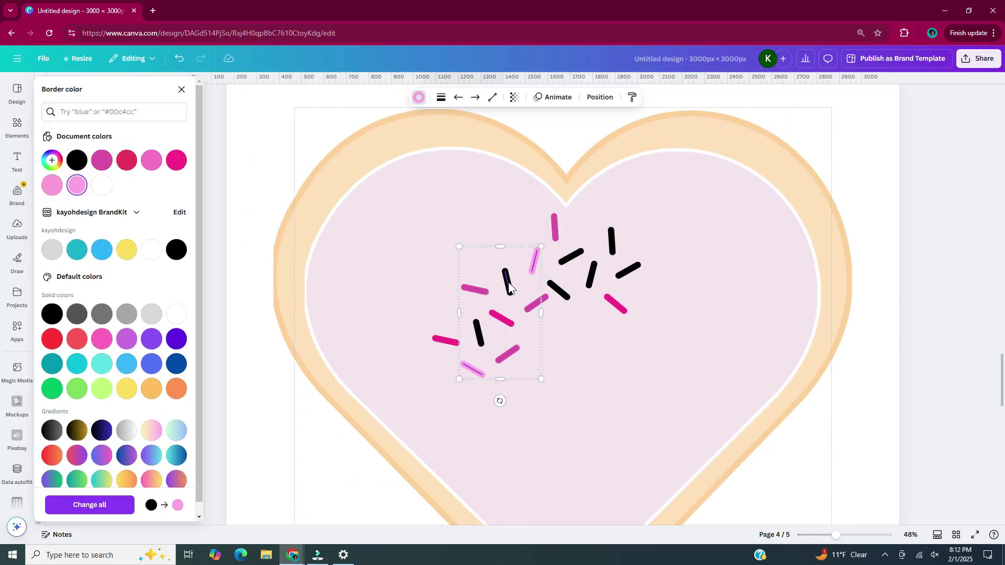
{"action": "left_click", "coordinate": [771, 364]}
- Recolour two of the black sprinkles in the cluster white
{"action": "left_click", "coordinate": [467, 281]}
{"action": "left_click", "coordinate": [590, 270], "text": "shift"}
{"action": "left_click", "coordinate": [415, 97]}
{"action": "left_click", "coordinate": [102, 184]}
{"action": "left_click", "coordinate": [637, 413]}
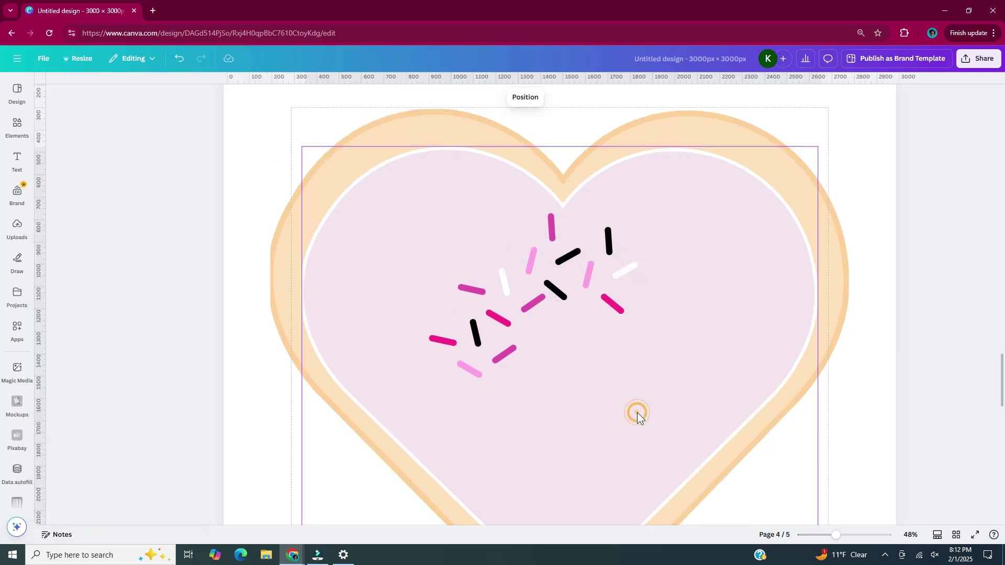
- Recolour the black sprinkle at the cluster's upper right with a custom solid purple
{"action": "left_click", "coordinate": [608, 241]}
{"action": "left_click", "coordinate": [418, 97]}
{"action": "left_click", "coordinate": [52, 160]}
{"action": "left_click_drag", "start_coordinate": [144, 208], "coordinate": [146, 220]}
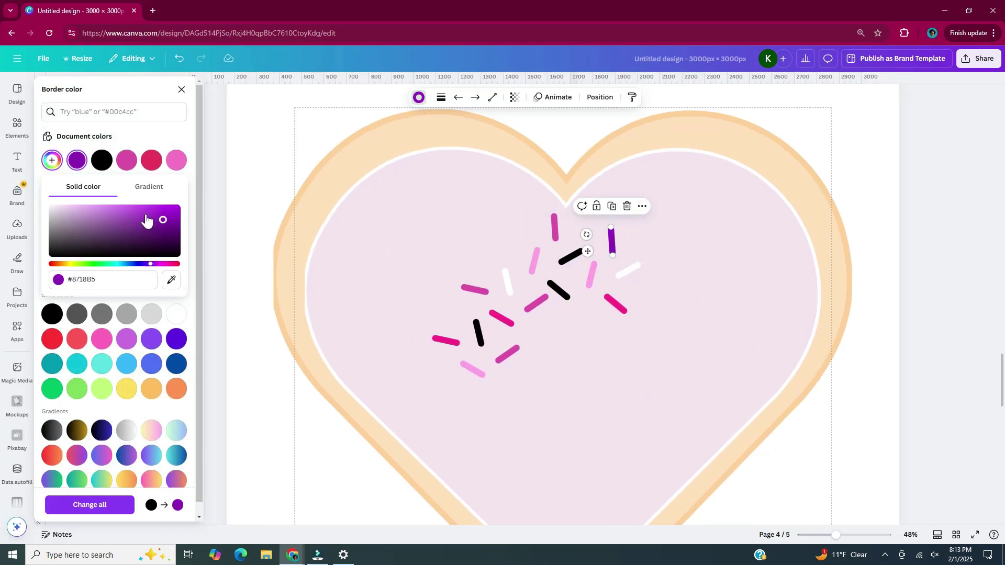
{"action": "left_click", "coordinate": [563, 372]}
- Apply the same purple to the remaining black sprinkles
{"action": "left_click", "coordinate": [441, 333]}
{"action": "left_click", "coordinate": [521, 291], "text": "shift"}
{"action": "left_click", "coordinate": [533, 257], "text": "shift"}
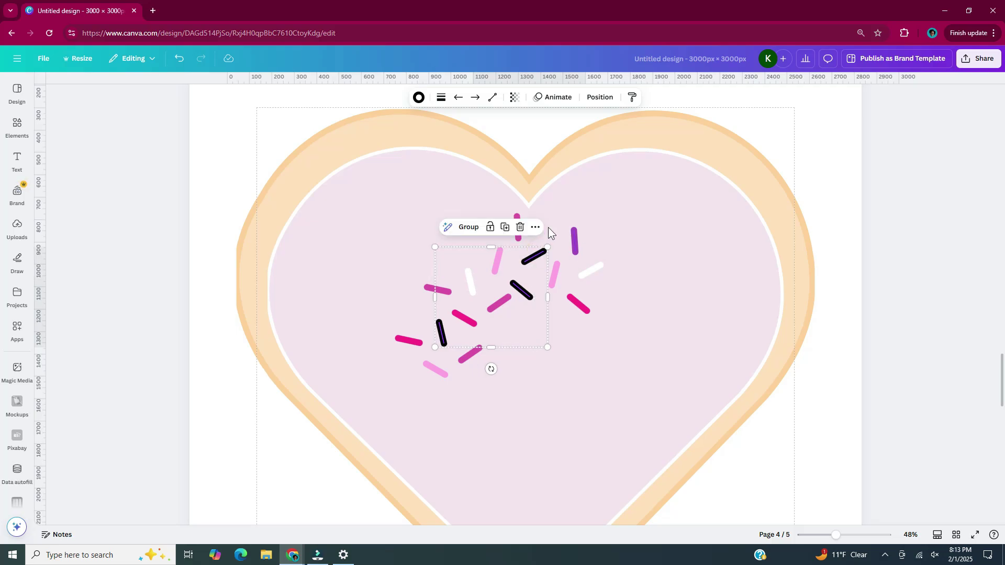
{"action": "left_click", "coordinate": [418, 97]}
{"action": "left_click", "coordinate": [101, 162]}
{"action": "left_click", "coordinate": [605, 388]}
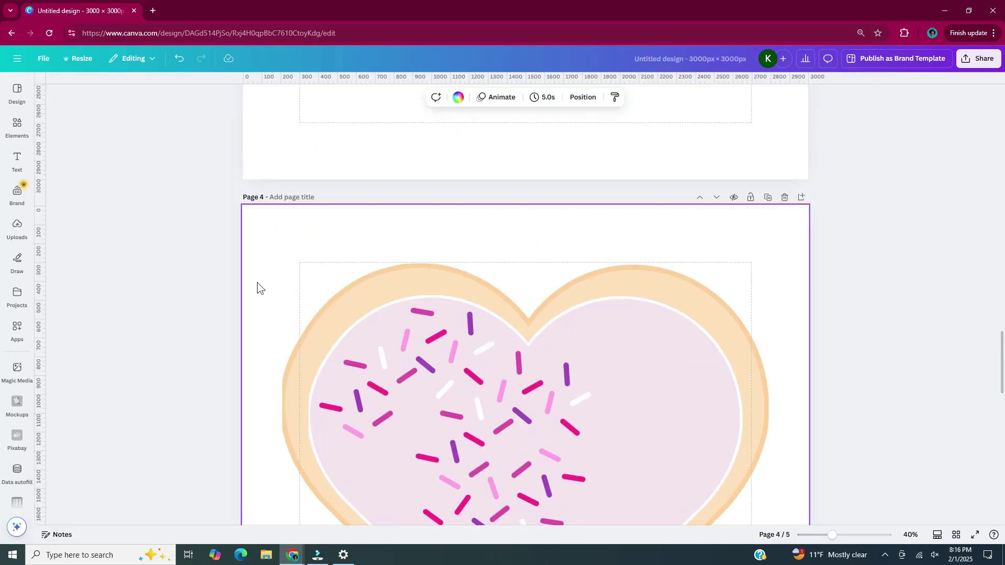
- Fill the gap at the upper-left edge of the inner heart with a light pink and a magenta sprinkle
{"action": "left_click_drag", "start_coordinate": [269, 225], "coordinate": [352, 309]}
{"action": "scroll", "coordinate": [353, 309], "scroll_direction": "down", "scroll_amount": 2}
{"action": "left_click_drag", "start_coordinate": [524, 361], "coordinate": [376, 135]}
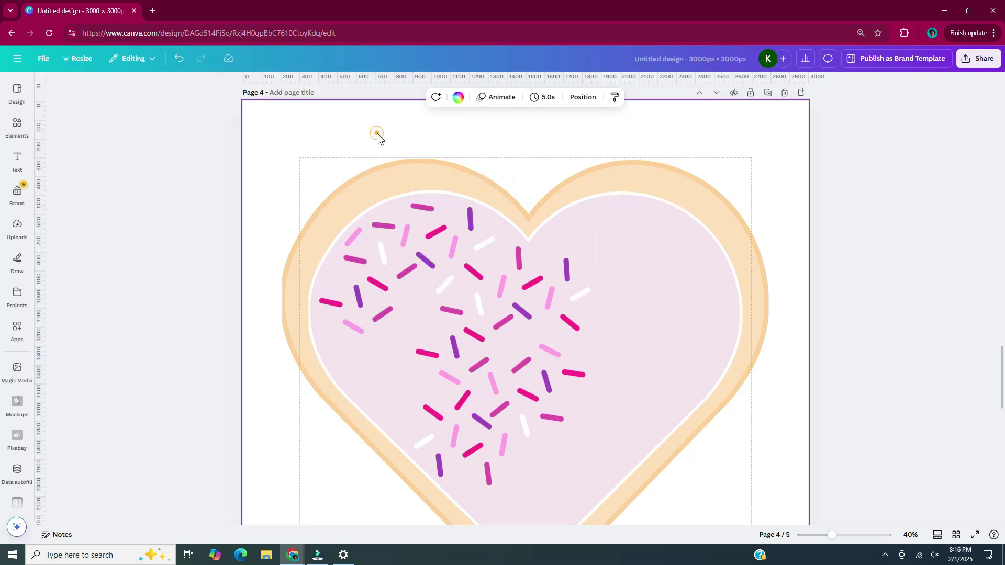
- Copy the sprinkles from the inner heart's left lobe into its right lobe, rotated to follow that edge
{"action": "left_click_drag", "start_coordinate": [475, 271], "coordinate": [314, 199]}
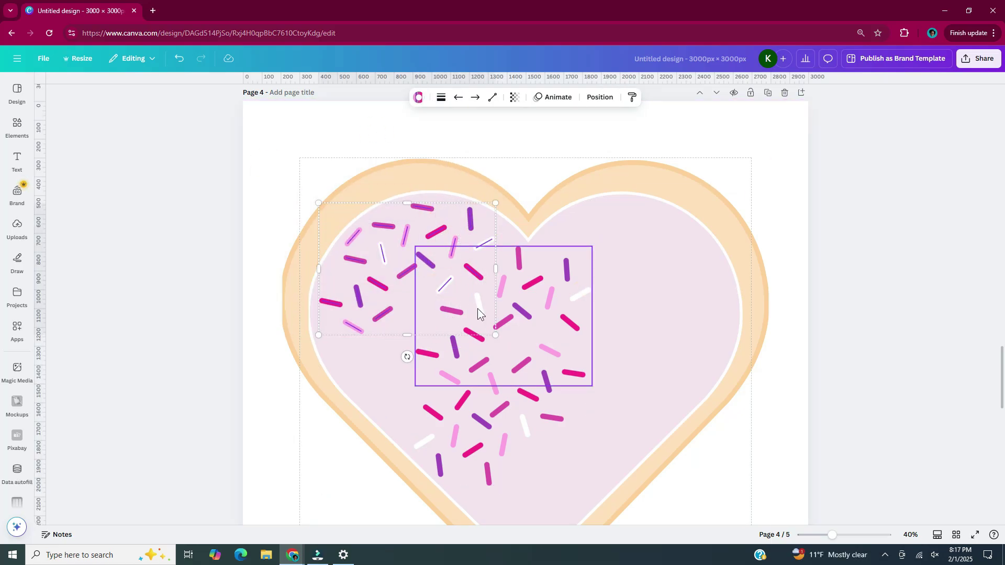
{"action": "left_click", "coordinate": [348, 291]}
{"action": "left_click_drag", "start_coordinate": [393, 236], "coordinate": [640, 273]}
{"action": "scroll", "coordinate": [800, 310], "scroll_direction": "down", "scroll_amount": 2}
- Copy sprinkles from the lower middle group to fill the inner heart's left side, lower tip and right side
{"action": "left_click", "coordinate": [490, 359]}
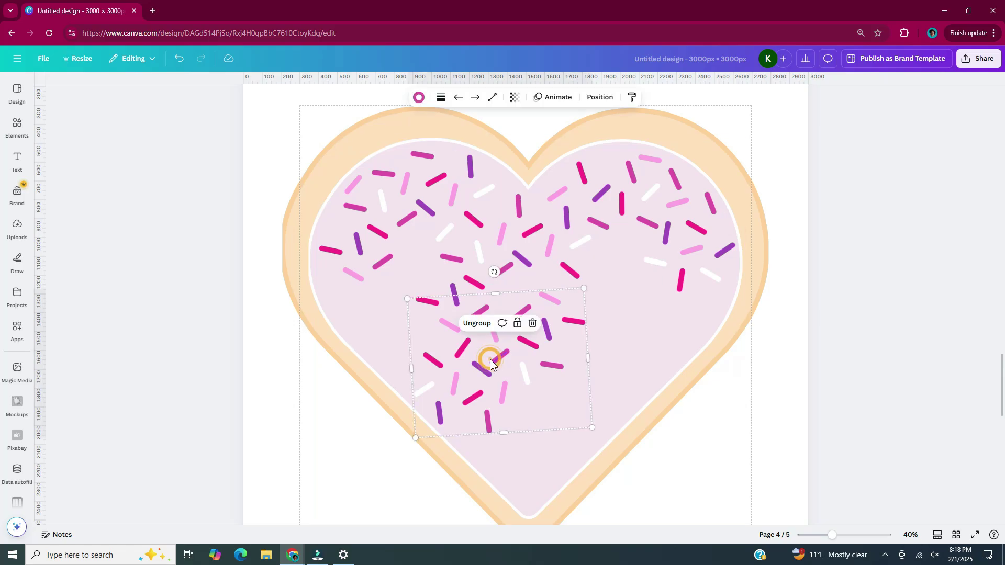
{"action": "mouse_move", "coordinate": [490, 359]}
{"action": "left_mouse_down"}
{"action": "mouse_move", "coordinate": [377, 320]}
{"action": "mouse_move", "coordinate": [382, 403]}
{"action": "left_mouse_up"}
{"action": "scroll", "coordinate": [356, 382], "scroll_direction": "down", "scroll_amount": 2}
{"action": "left_click_drag", "start_coordinate": [333, 377], "coordinate": [256, 287]}
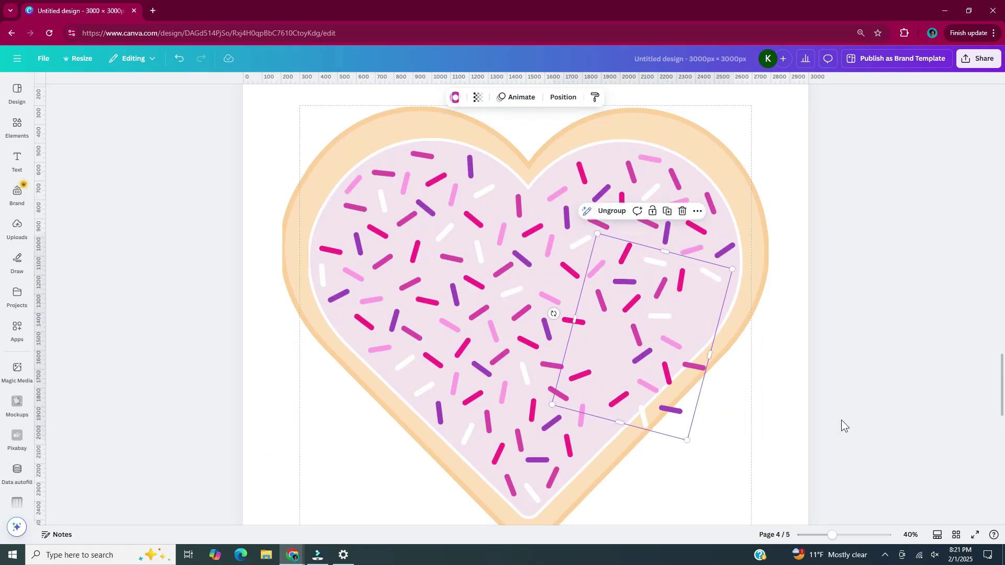
- Rearrange the sprinkles on the inner heart's lower right side so they sit evenly spaced inside its edge
{"action": "left_click_drag", "start_coordinate": [643, 413], "coordinate": [579, 342]}
{"action": "left_click", "coordinate": [644, 356]}
{"action": "left_click", "coordinate": [648, 385], "text": "shift"}
{"action": "left_click_drag", "start_coordinate": [646, 411], "coordinate": [607, 386]}
{"action": "left_click", "coordinate": [852, 281]}
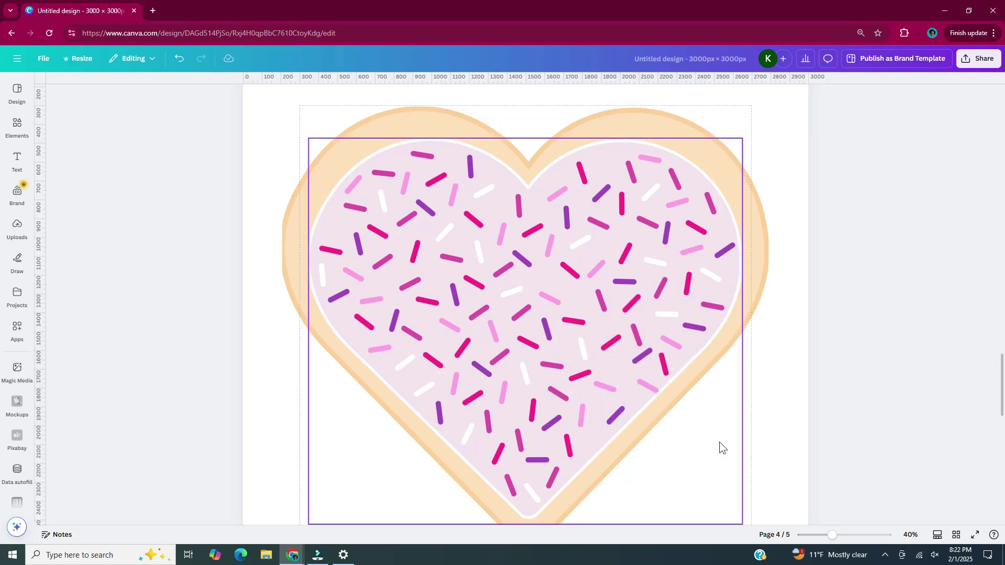
- Copy a white sprinkle into the gap atop the right lobe and rotate the light pink one near the lower right edge
{"action": "left_click_drag", "start_coordinate": [532, 497], "coordinate": [604, 156]}
{"action": "left_click", "coordinate": [647, 386]}
{"action": "left_click_drag", "start_coordinate": [651, 398], "coordinate": [650, 407]}
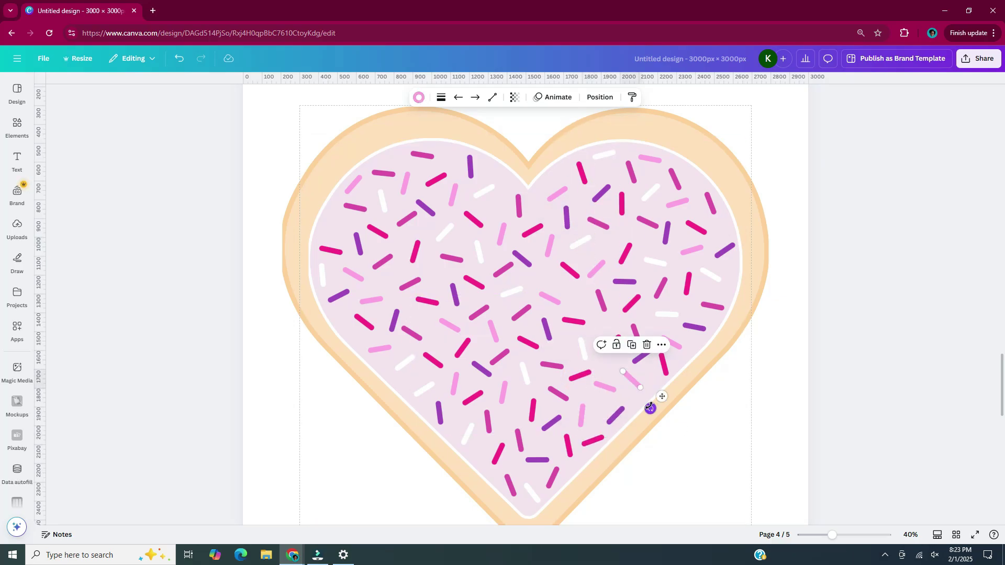
- Rotate the magenta sprinkle at the inner heart's right edge to fit along the outline
{"action": "left_click", "coordinate": [611, 341]}
{"action": "left_click", "coordinate": [712, 306]}
{"action": "left_click_drag", "start_coordinate": [713, 321], "coordinate": [711, 326]}
{"action": "left_click", "coordinate": [780, 403]}
{"action": "scroll", "coordinate": [780, 403], "scroll_direction": "down", "scroll_amount": 3}
{"action": "scroll", "coordinate": [821, 385], "scroll_direction": "down", "scroll_amount": 2}
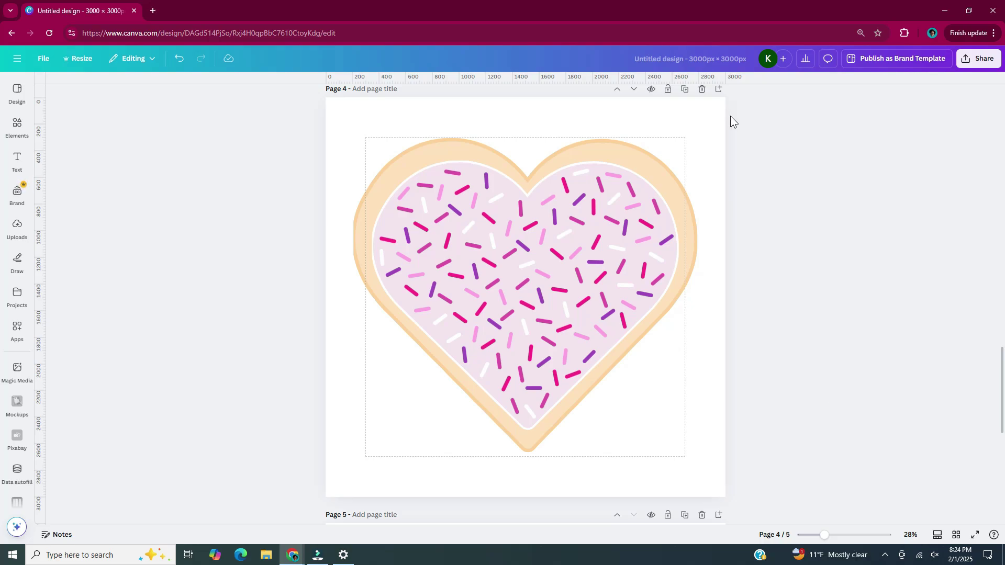
- Add a blank page after page 4 and place an upright rectangle about 1500 × 2250 px on it
{"action": "left_click", "coordinate": [719, 89]}
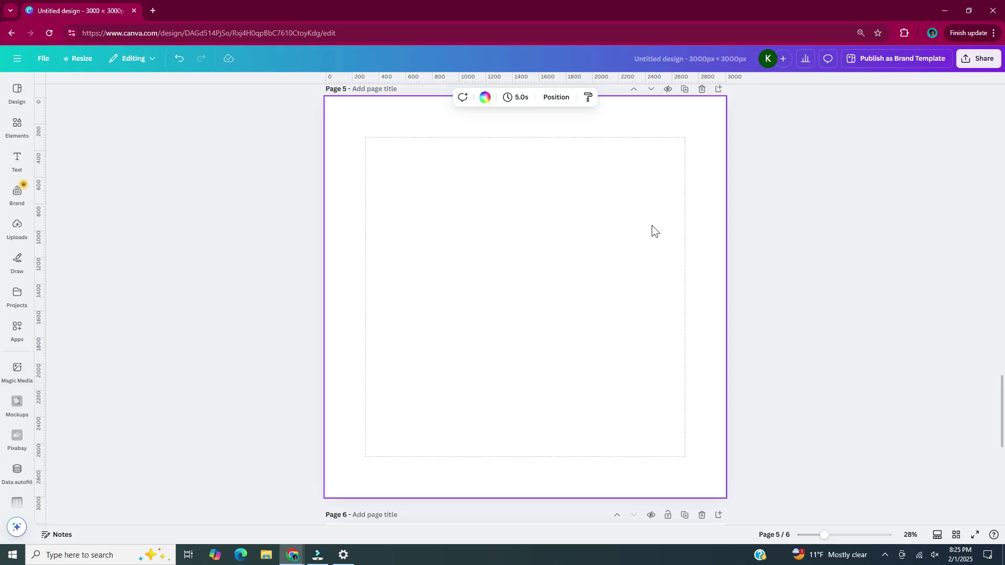
{"action": "key", "text": "r"}
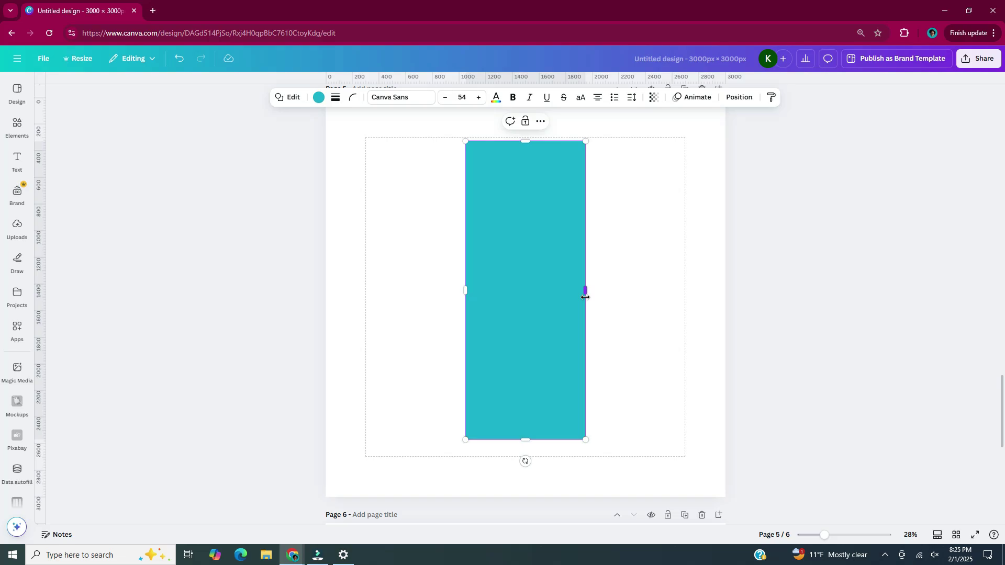
{"action": "left_click_drag", "start_coordinate": [585, 296], "coordinate": [622, 296]}
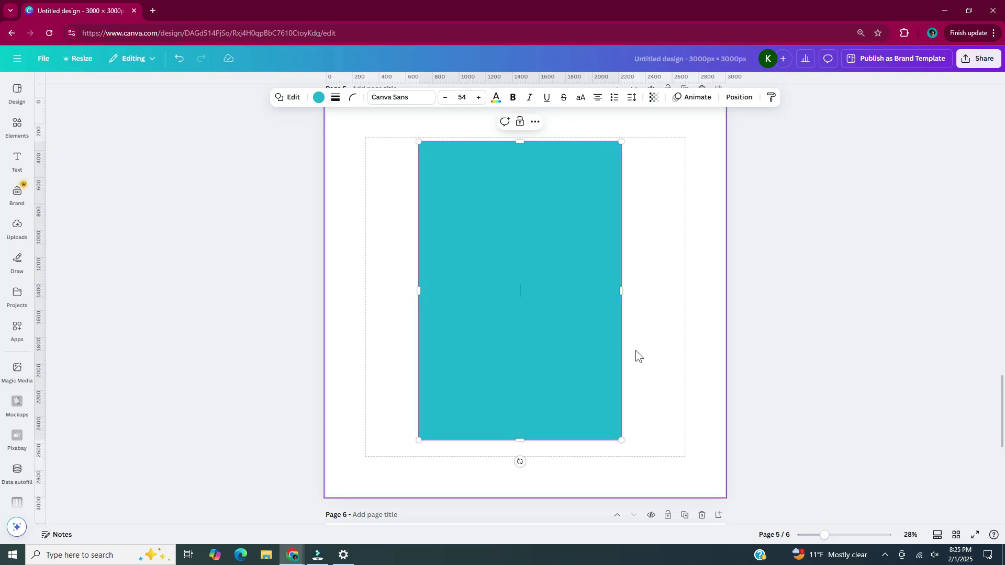
- Duplicate the teal rectangle as a smaller white copy centred inside it
{"action": "key", "text": "Escape"}
{"action": "key", "text": "shift+Right"}
{"action": "key", "text": "shift+Down"}
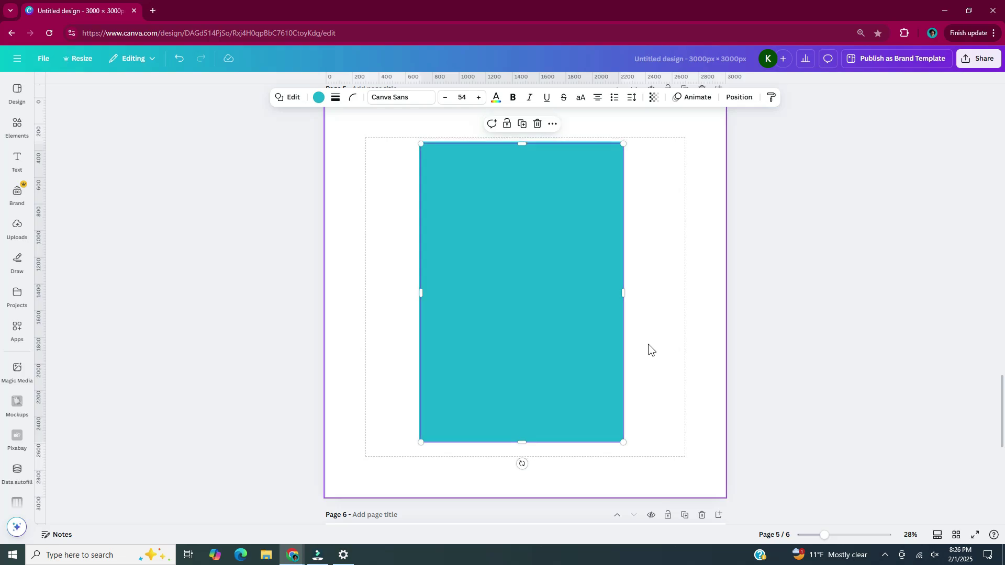
{"action": "left_click", "coordinate": [319, 97]}
{"action": "left_click", "coordinate": [177, 185]}
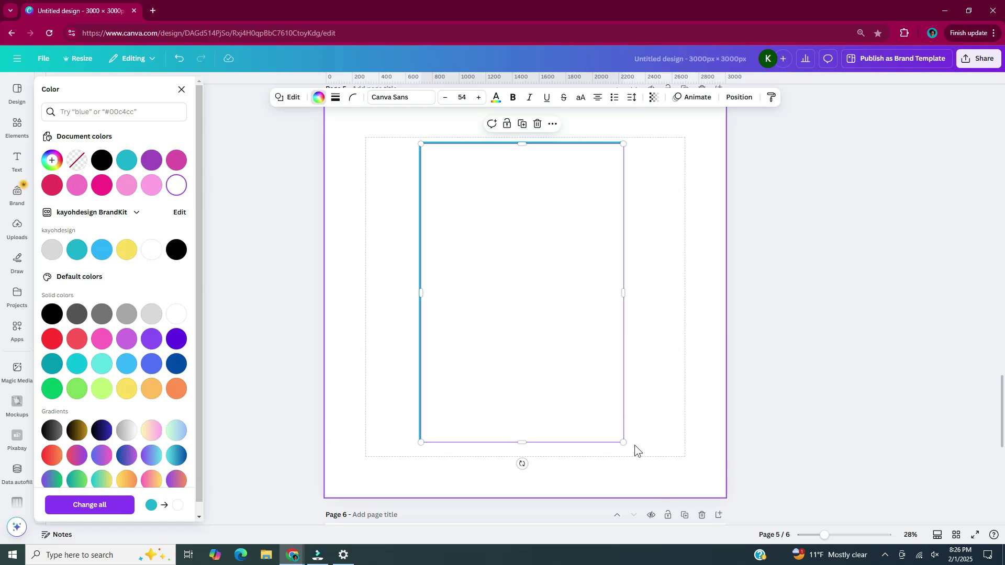
{"action": "left_click_drag", "start_coordinate": [634, 444], "coordinate": [520, 325]}
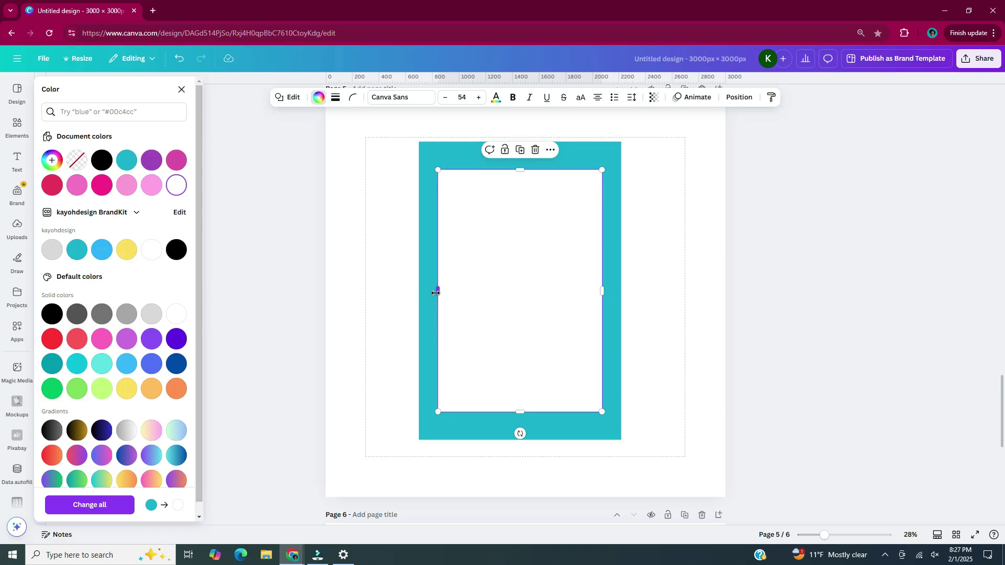
- Narrow the white inner rectangle and keep it centred within the teal one, so the side borders become wider
{"action": "left_click_drag", "start_coordinate": [436, 293], "coordinate": [445, 291]}
{"action": "left_click_drag", "start_coordinate": [523, 315], "coordinate": [520, 315]}
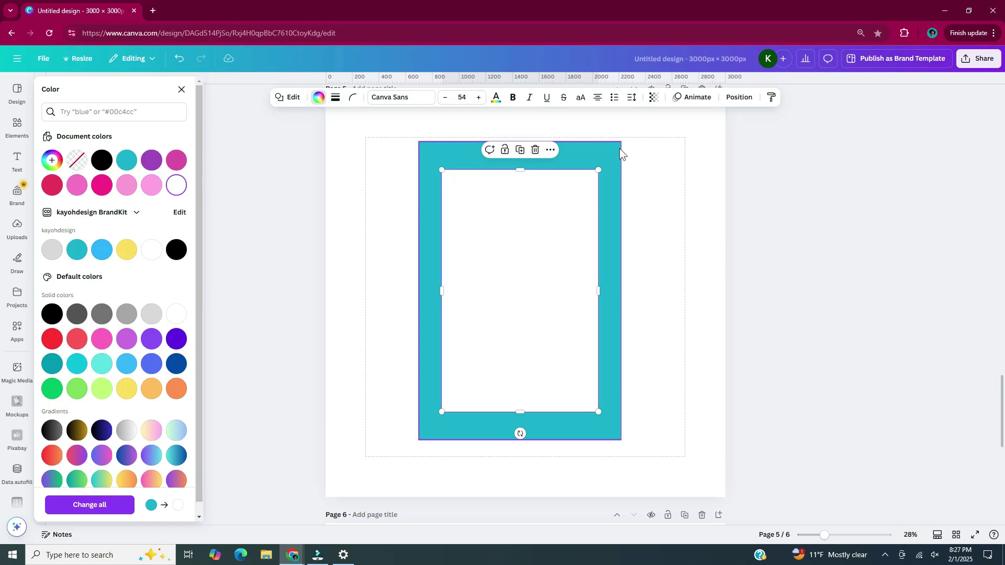
{"action": "left_click_drag", "start_coordinate": [442, 291], "coordinate": [435, 293]}
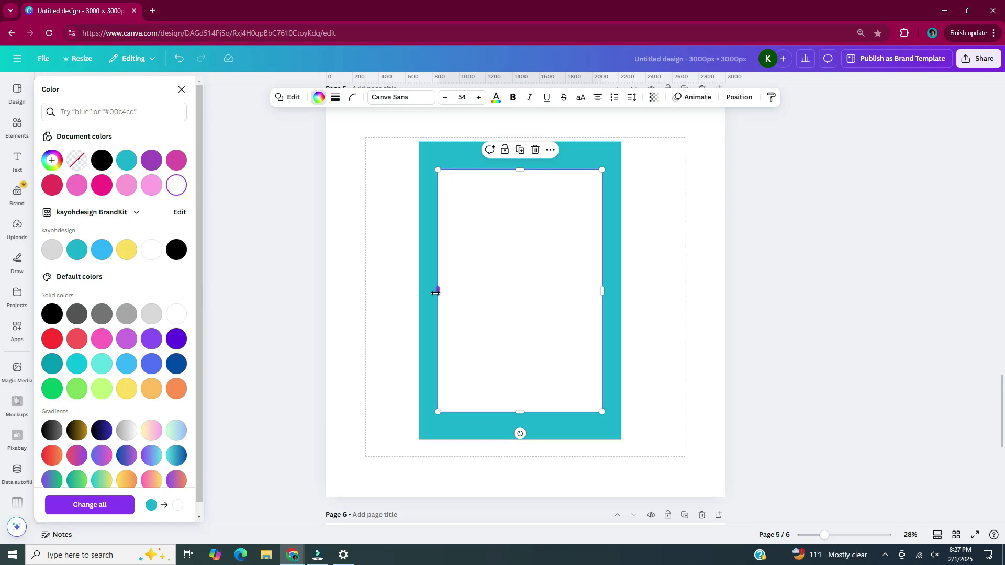
{"action": "key", "text": "ctrl+z"}
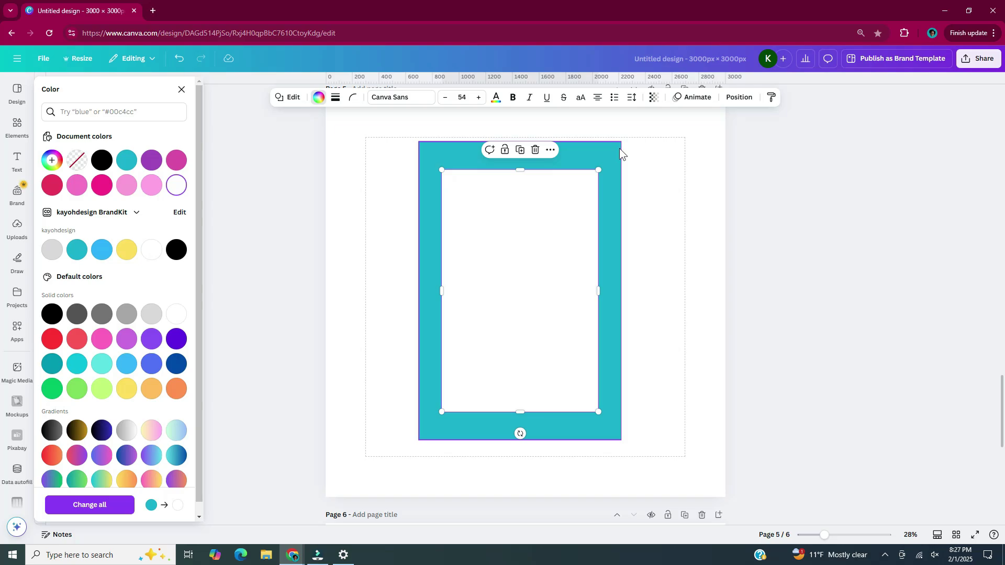
- Recolour the outer teal rectangle with the light pink #FFC6EB and close the colour settings
{"action": "left_click", "coordinate": [611, 149]}
{"action": "left_click", "coordinate": [52, 160]}
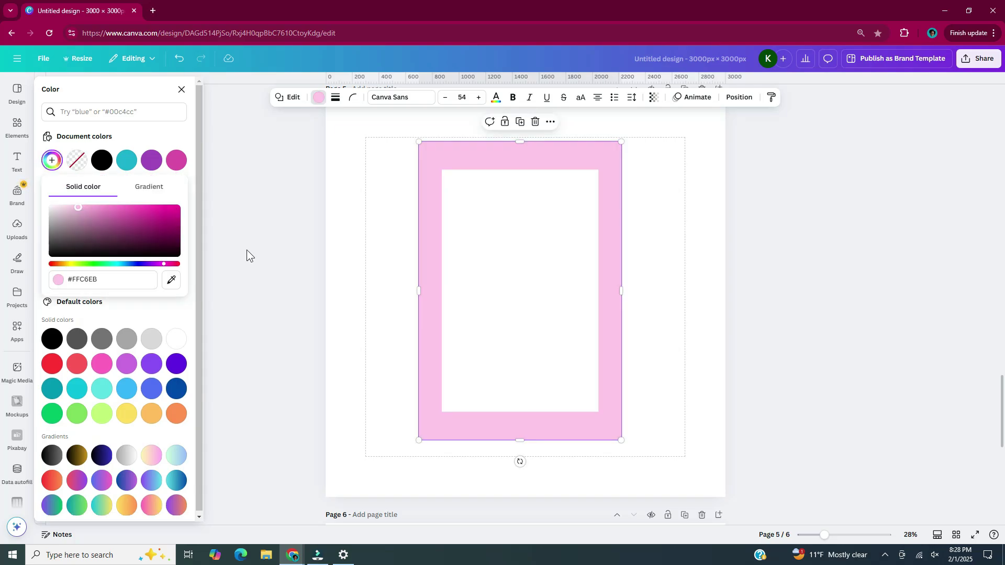
{"action": "left_click", "coordinate": [246, 250]}
{"action": "scroll", "coordinate": [675, 337], "scroll_direction": "up", "scroll_amount": 3}
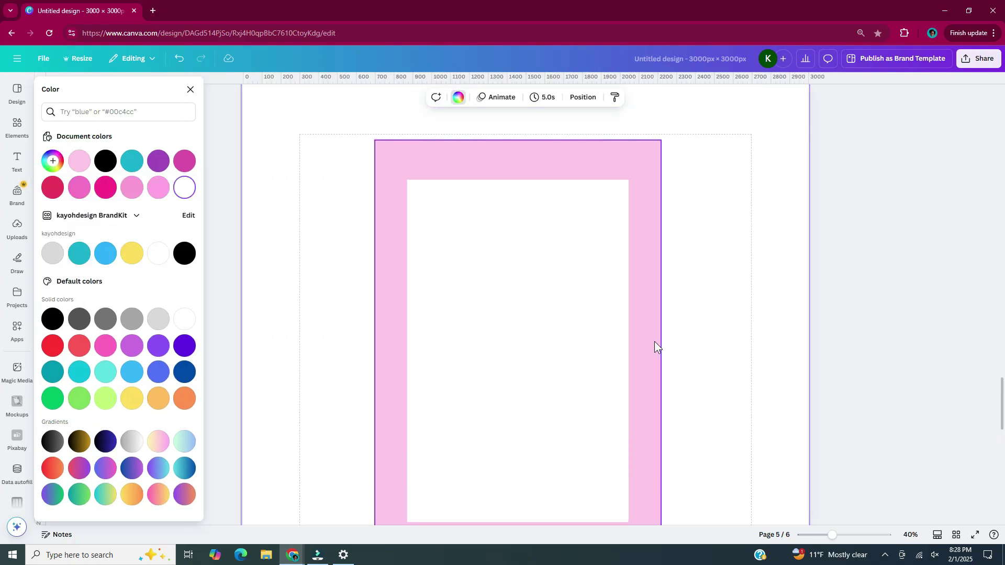
{"action": "scroll", "coordinate": [654, 341], "scroll_direction": "up", "scroll_amount": 1}
{"action": "left_click", "coordinate": [190, 89]}
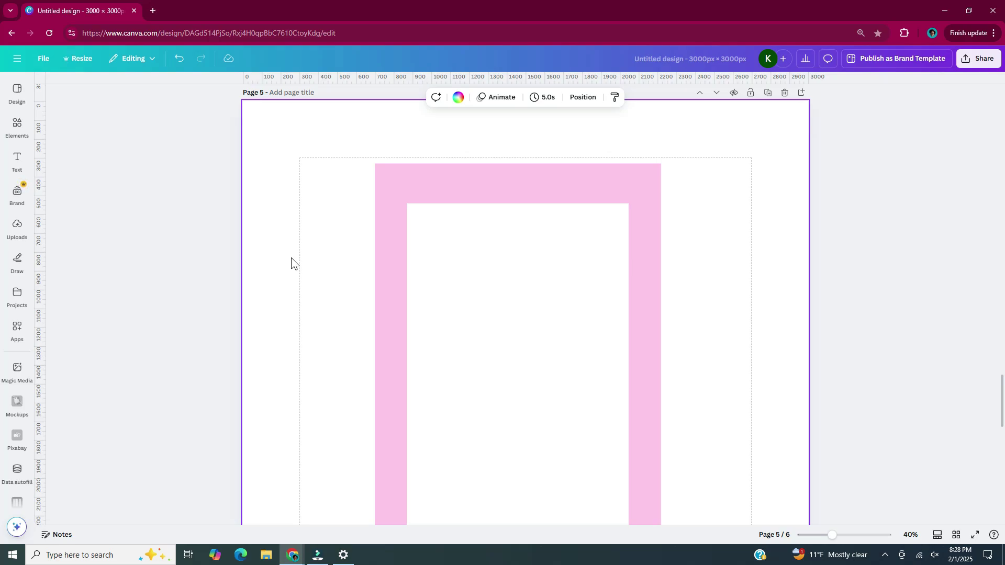
- Paste the magenta square onto page 5 and change its shape to a heart
{"action": "key", "text": "ctrl+v"}
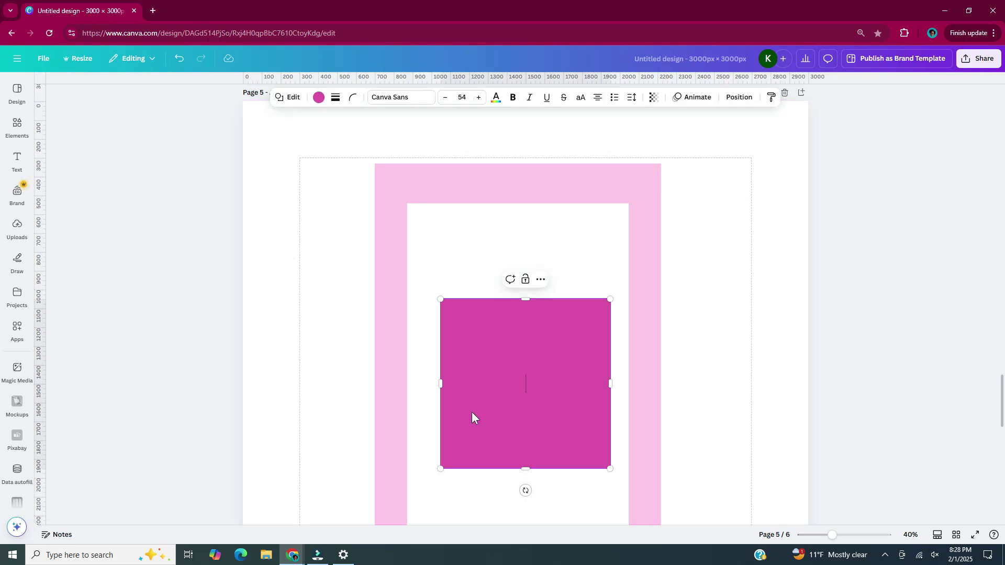
{"action": "left_click", "coordinate": [292, 98]}
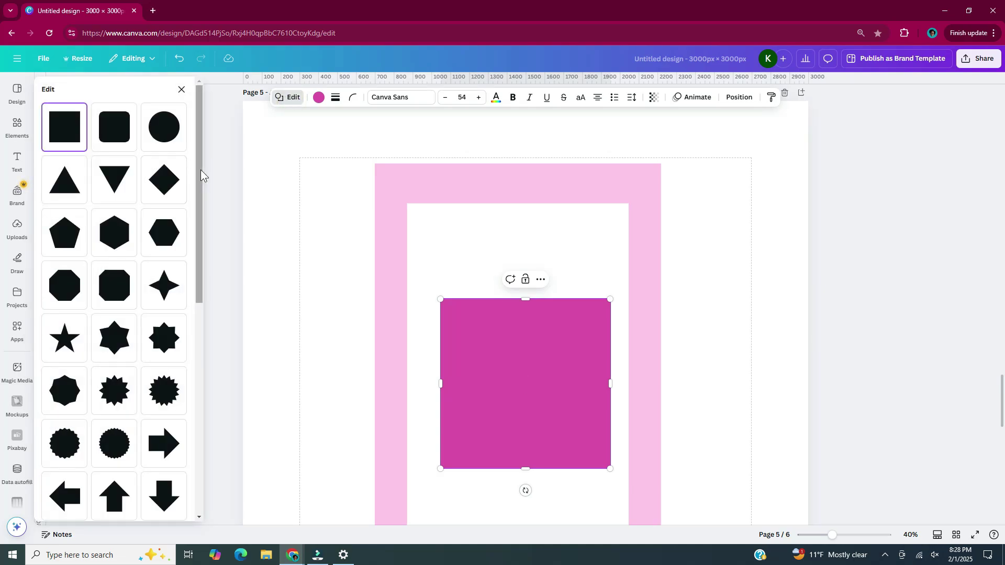
{"action": "scroll", "coordinate": [200, 173], "scroll_direction": "down", "scroll_amount": 8}
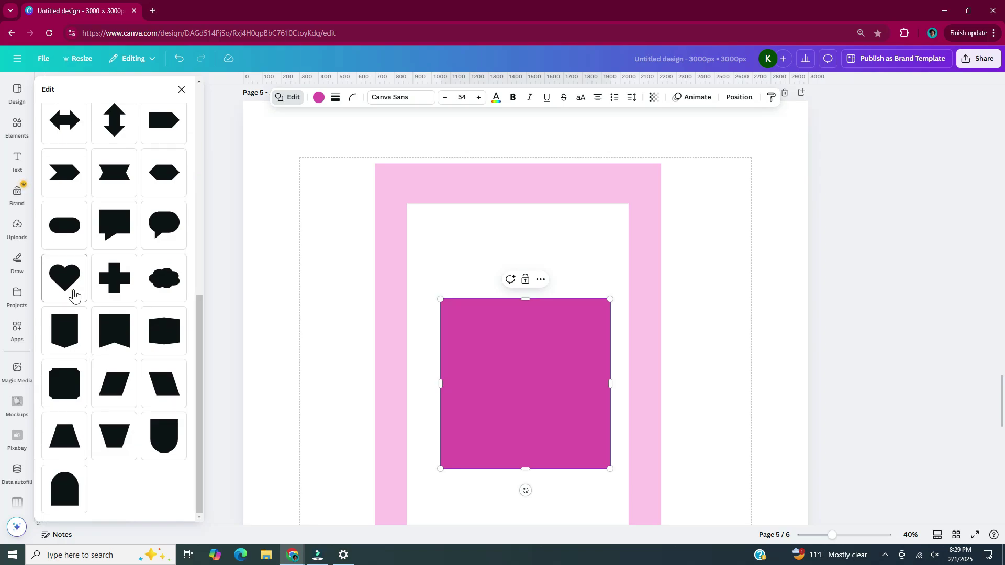
{"action": "left_click", "coordinate": [73, 293]}
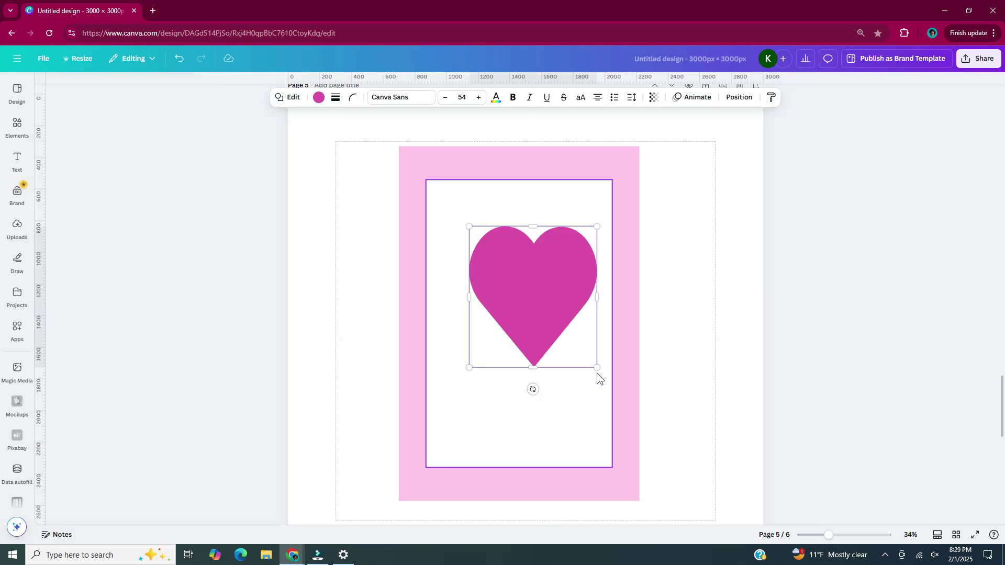
- Shrink the magenta heart to about 100 px wide and place it in the pink frame's upper left corner
{"action": "left_click_drag", "start_coordinate": [596, 368], "coordinate": [498, 258]}
{"action": "scroll", "coordinate": [476, 253], "scroll_direction": "up", "scroll_amount": 5}
{"action": "left_click_drag", "start_coordinate": [426, 422], "coordinate": [309, 283]}
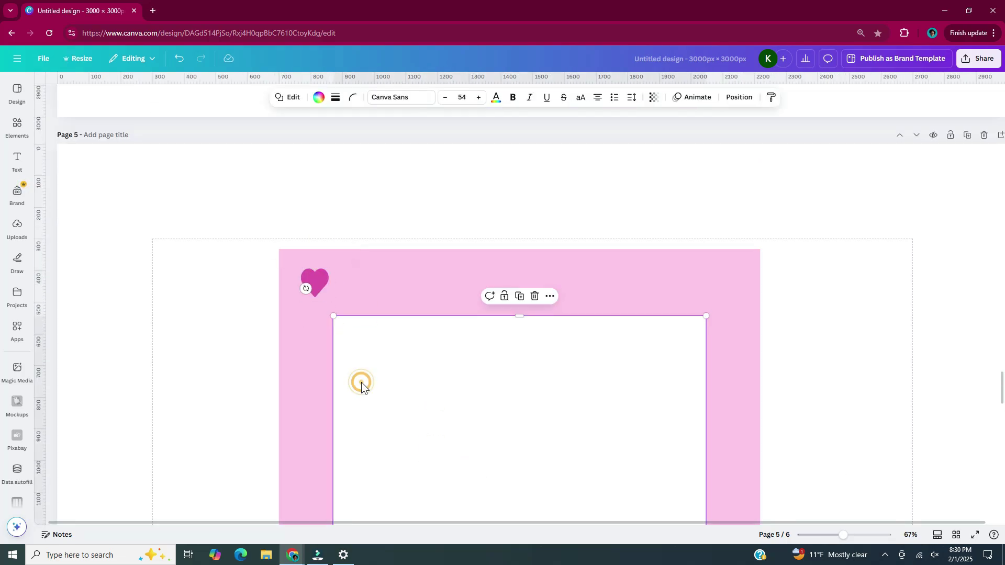
{"action": "left_click", "coordinate": [257, 372]}
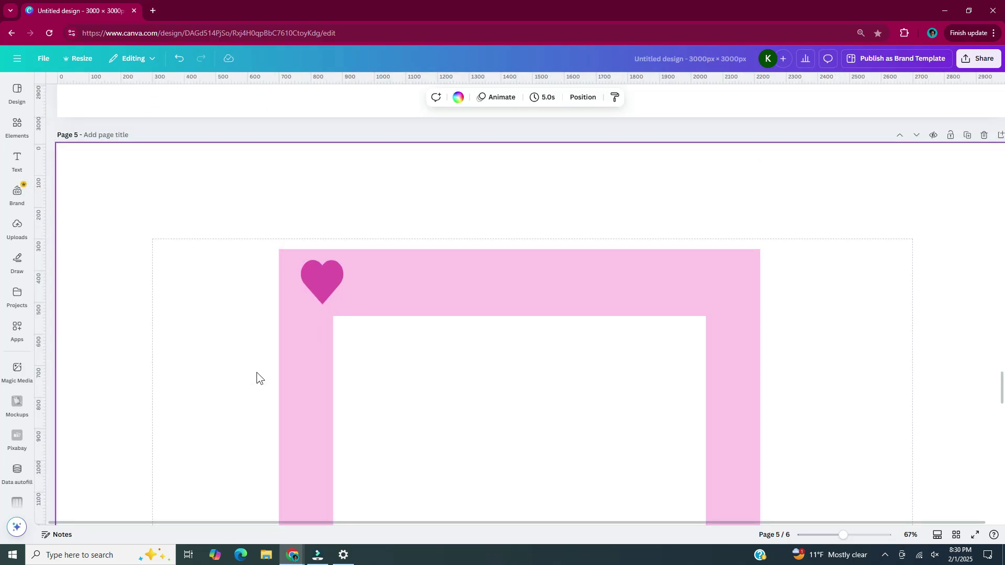
{"action": "left_click", "coordinate": [322, 283]}
{"action": "scroll", "coordinate": [470, 328], "scroll_direction": "down", "scroll_amount": 2}
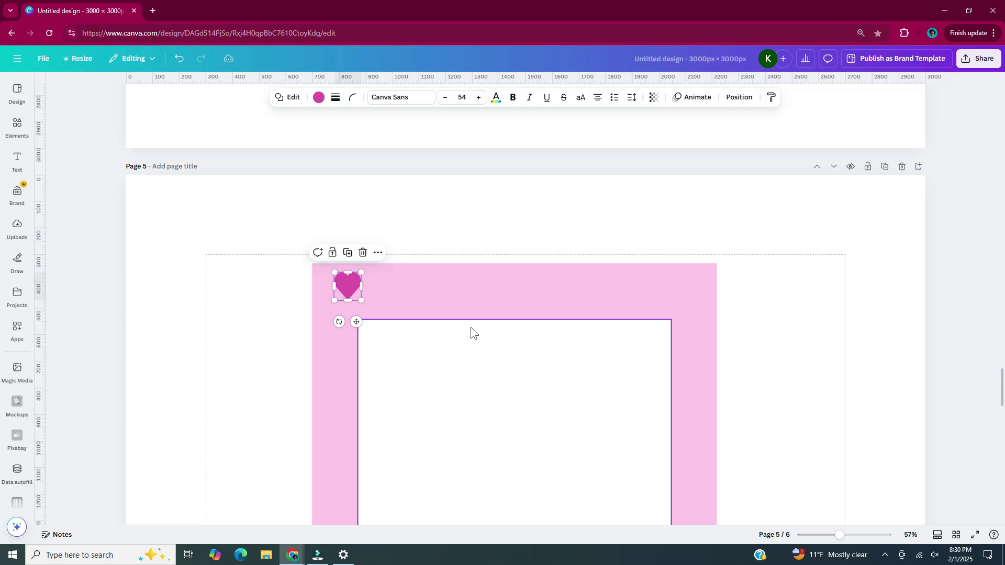
- Copy the heart into a row of six across the frame's upper band and space them evenly with Tidy up
{"action": "left_click_drag", "start_coordinate": [351, 287], "coordinate": [517, 291]}
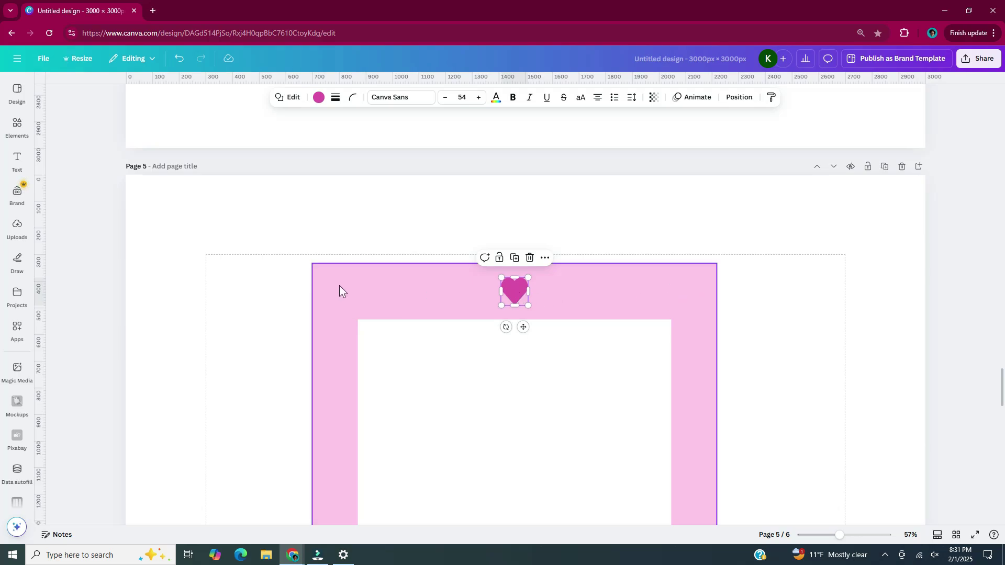
{"action": "key", "text": "ctrl+v"}
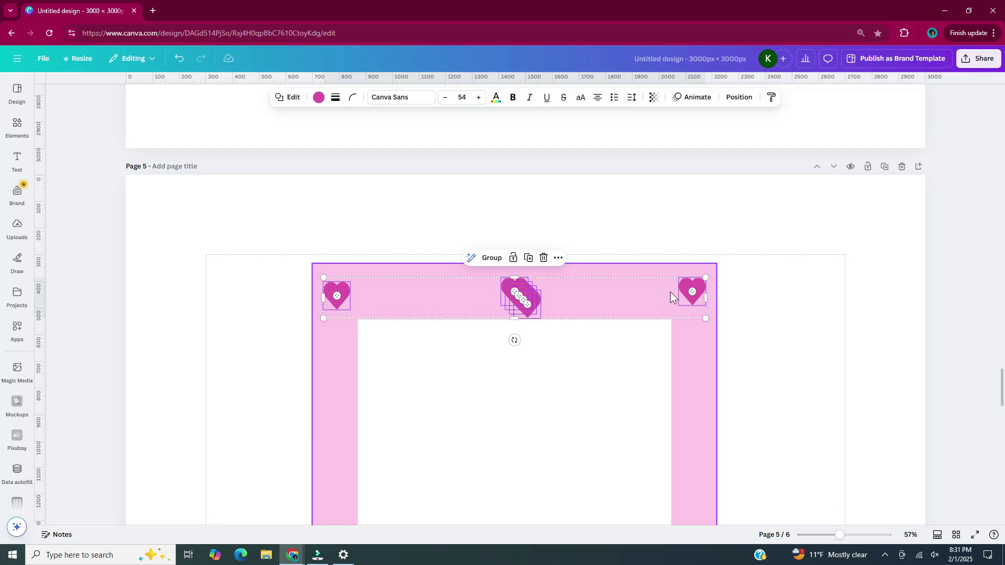
{"action": "right_click", "coordinate": [531, 302]}
{"action": "mouse_move", "coordinate": [595, 430]}
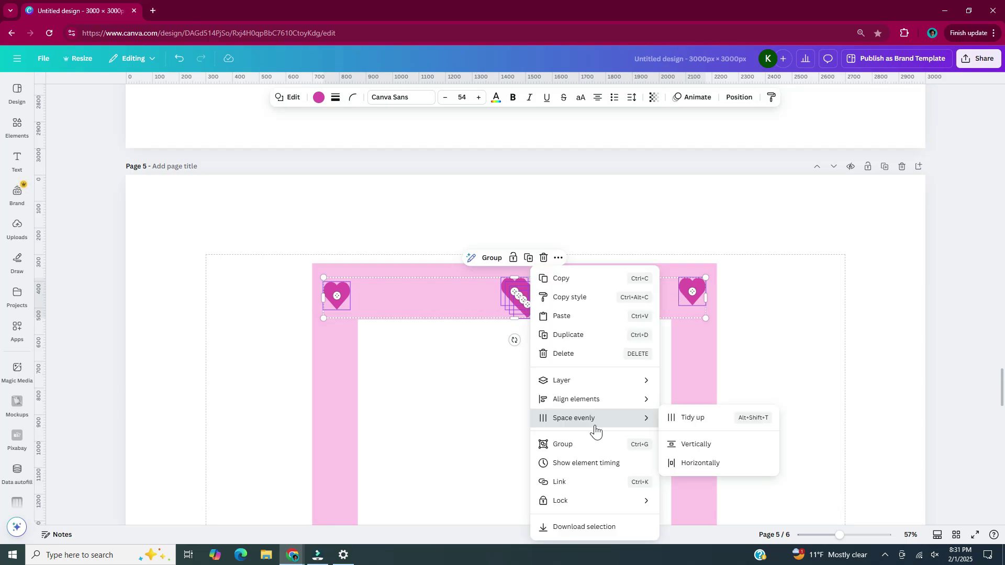
{"action": "left_click", "coordinate": [727, 422]}
{"action": "scroll", "coordinate": [363, 133], "scroll_direction": "down", "scroll_amount": 3}
{"action": "left_click", "coordinate": [363, 133]}
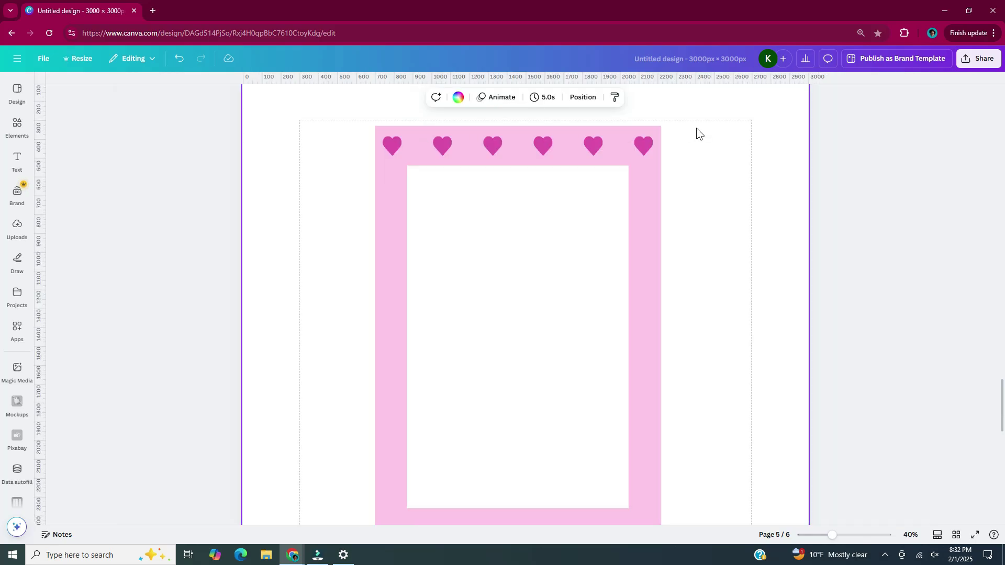
- Add copies of the heart down the frame's sides and along its lower band to complete the border
{"action": "scroll", "coordinate": [654, 445], "scroll_direction": "down", "scroll_amount": 2}
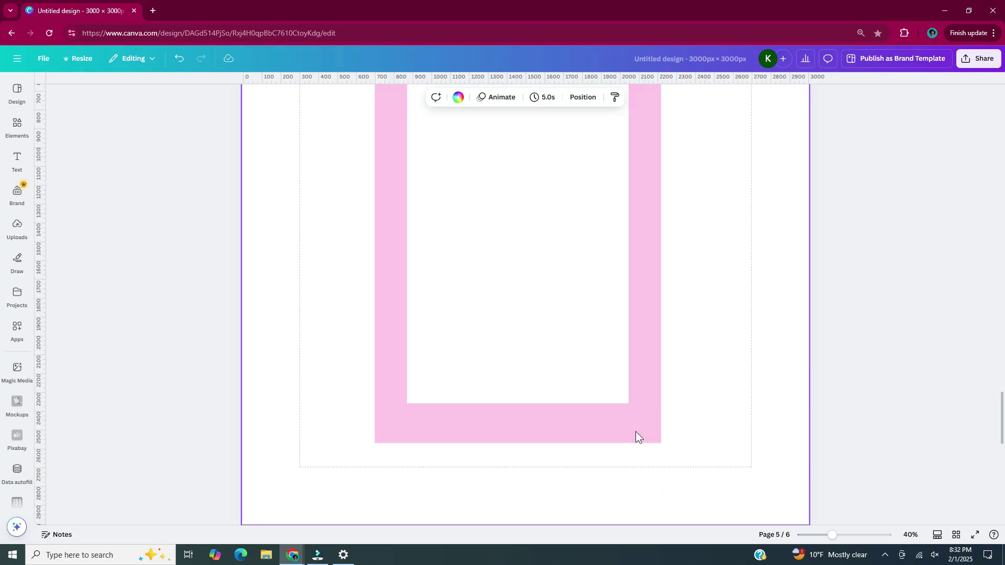
{"action": "key", "text": "ctrl+v"}
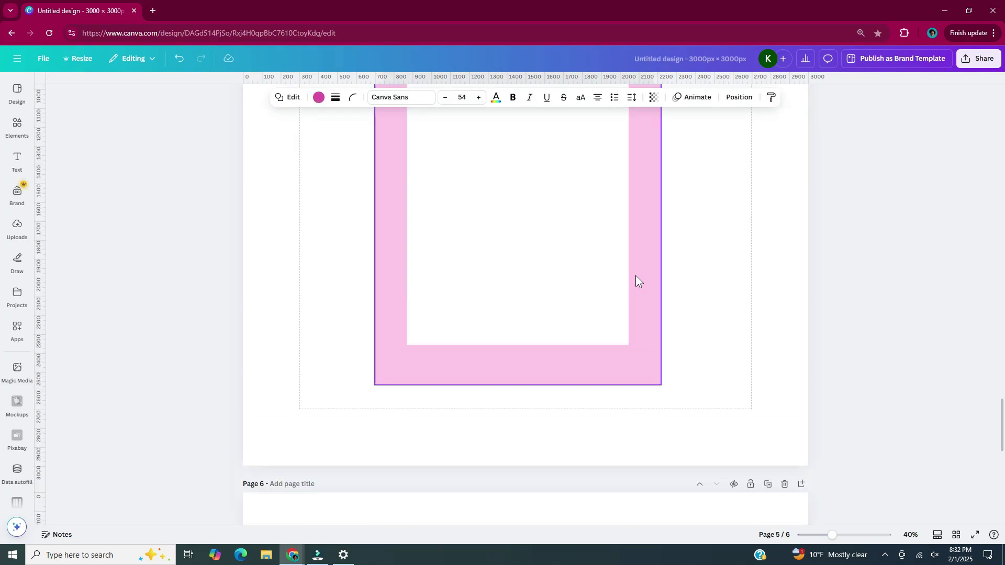
{"action": "scroll", "coordinate": [696, 283], "scroll_direction": "down", "scroll_amount": 3}
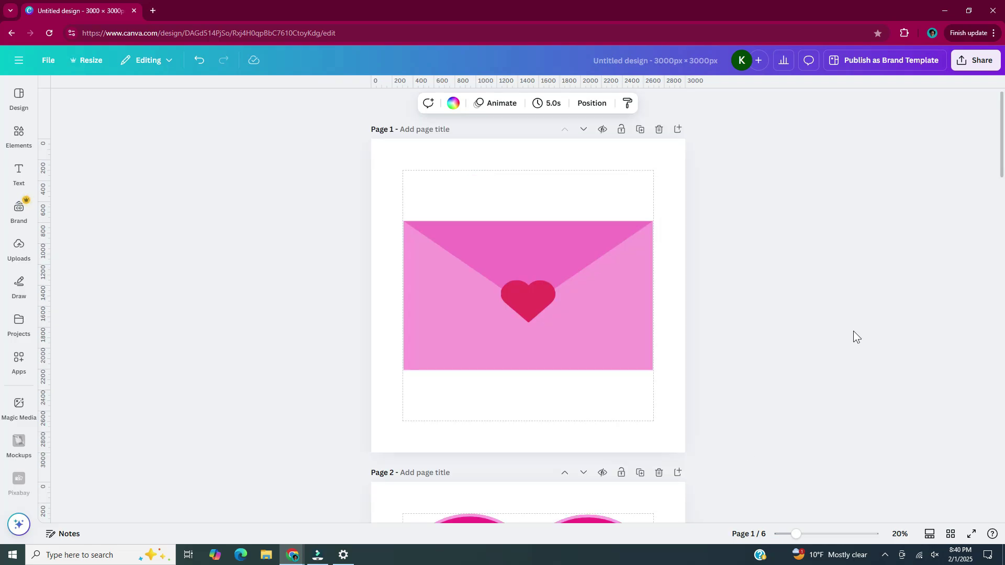
- Review the illustrations on pages 1 to 5, from the envelope to the heart-bordered frame
{"action": "scroll", "coordinate": [854, 331], "scroll_direction": "down", "scroll_amount": 5}
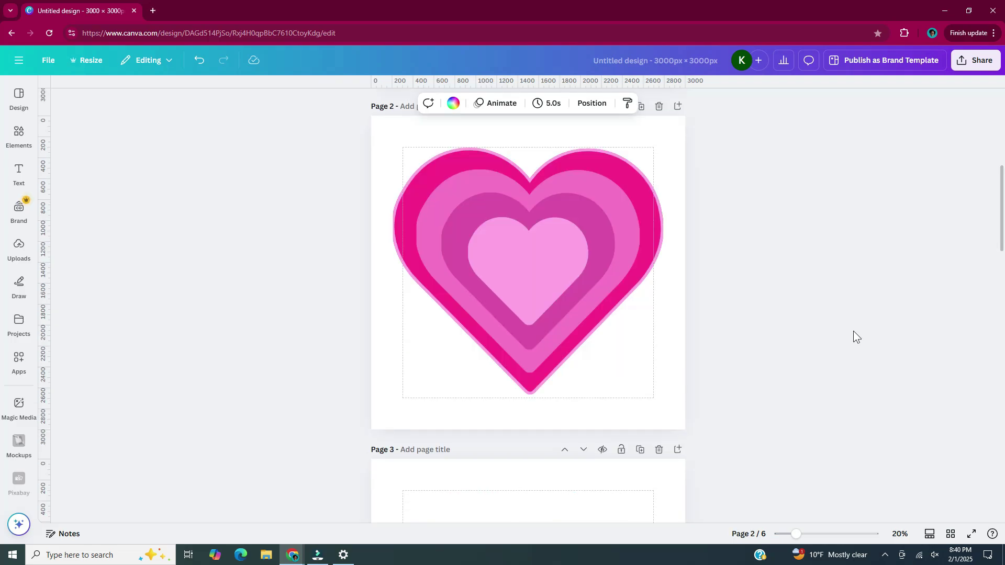
{"action": "scroll", "coordinate": [853, 331], "scroll_direction": "down", "scroll_amount": 5}
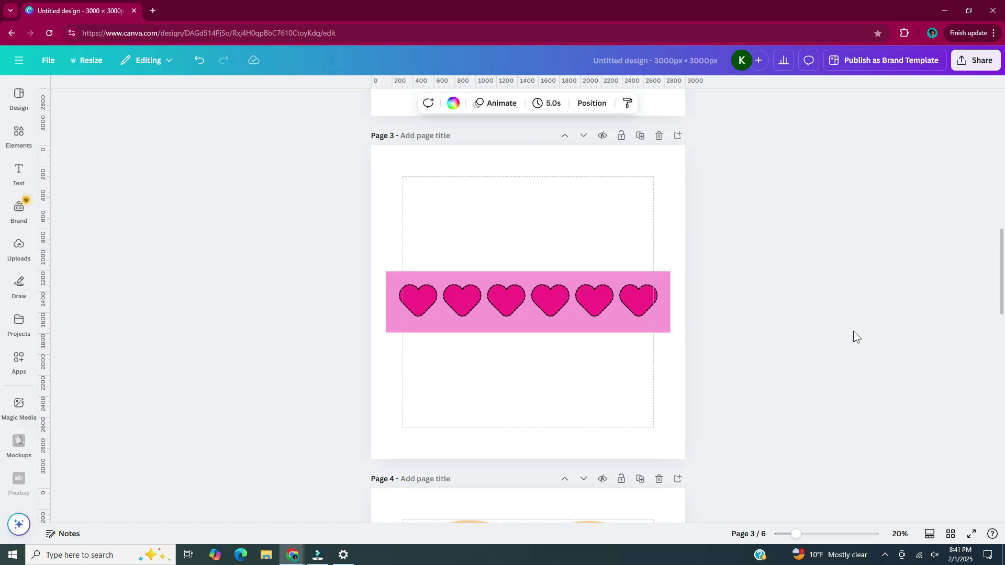
{"action": "scroll", "coordinate": [853, 331], "scroll_direction": "down", "scroll_amount": 5}
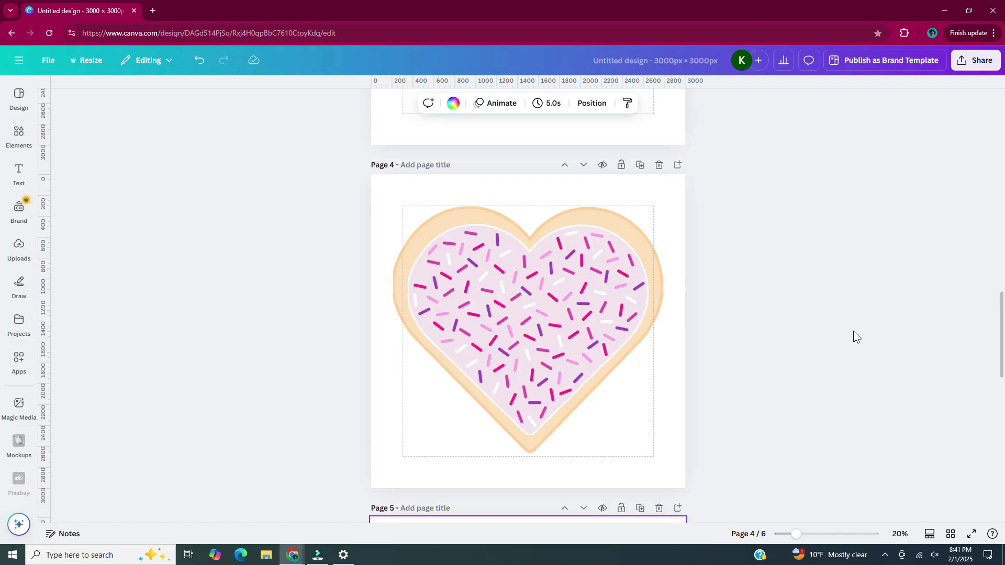
{"action": "scroll", "coordinate": [853, 331], "scroll_direction": "down", "scroll_amount": 5}
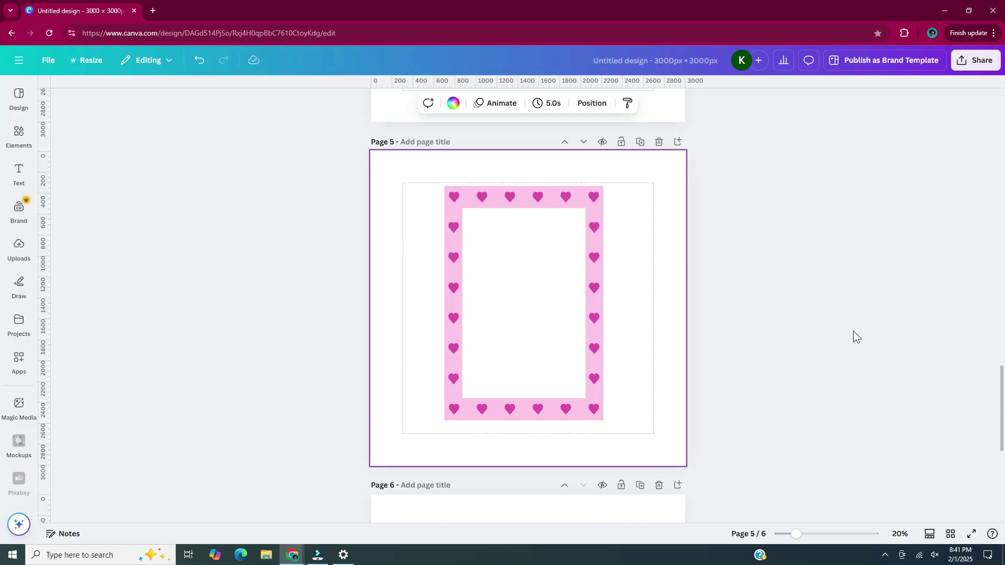
- Download pages 1–6 as PNG files at size 1 with a transparent background
{"action": "left_click", "coordinate": [996, 70]}
{"action": "left_click", "coordinate": [820, 268]}
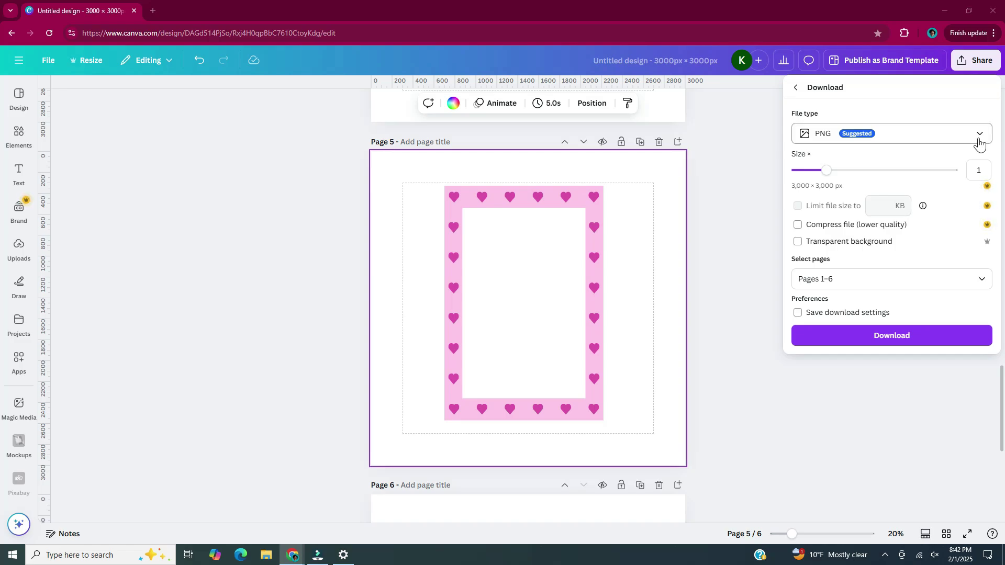
{"action": "left_click", "coordinate": [979, 143]}
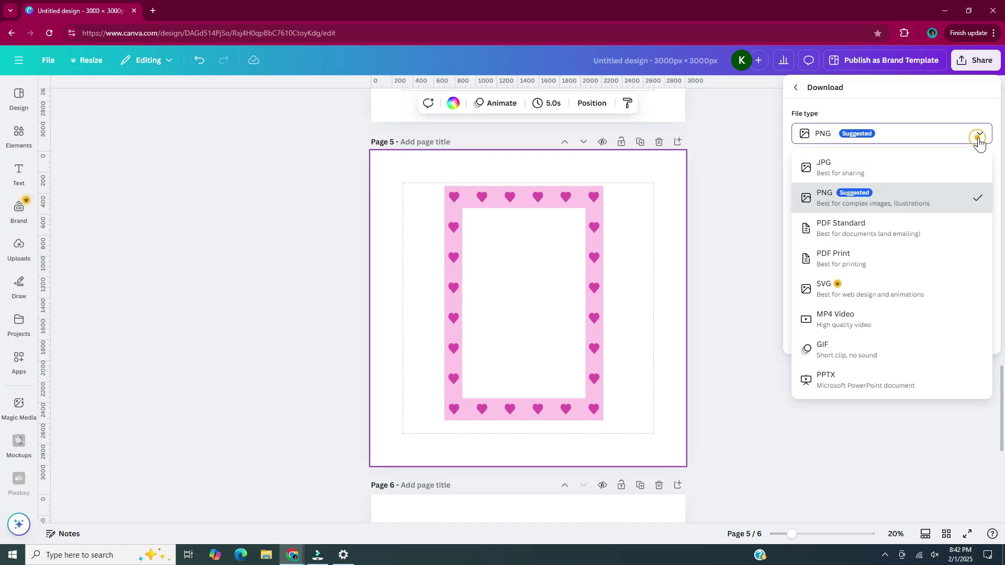
{"action": "left_click", "coordinate": [960, 206]}
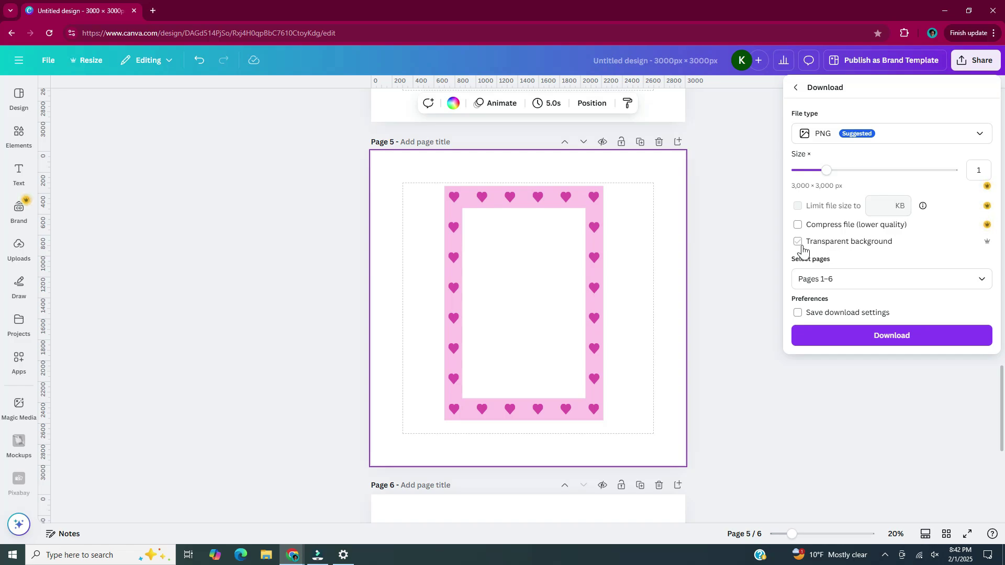
{"action": "left_click", "coordinate": [798, 243]}
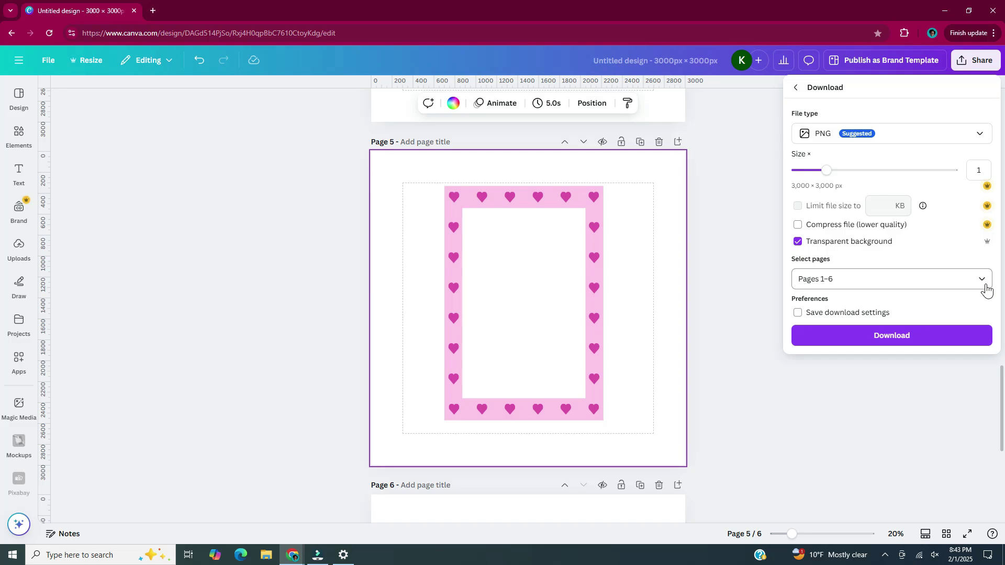
{"action": "left_click", "coordinate": [965, 338]}
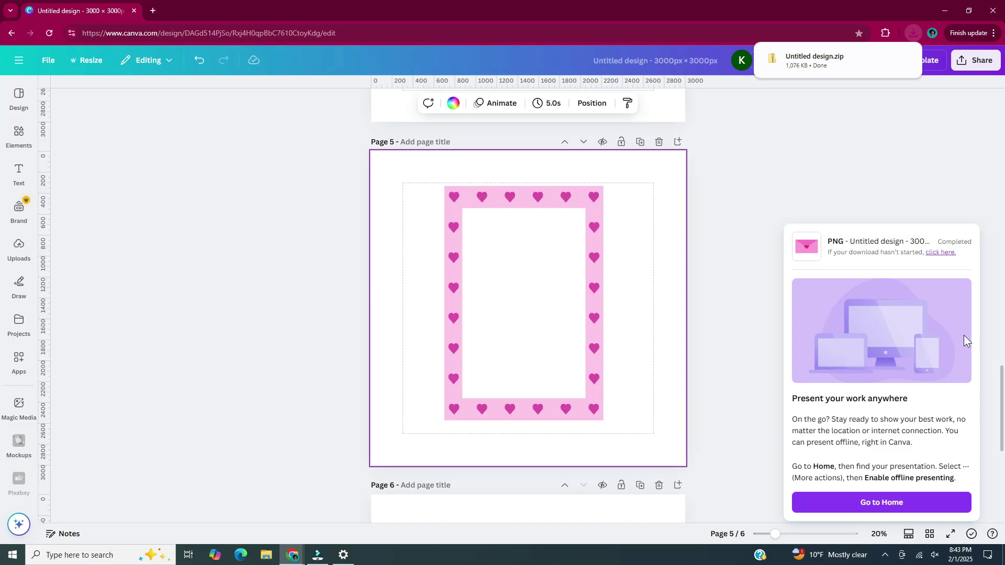